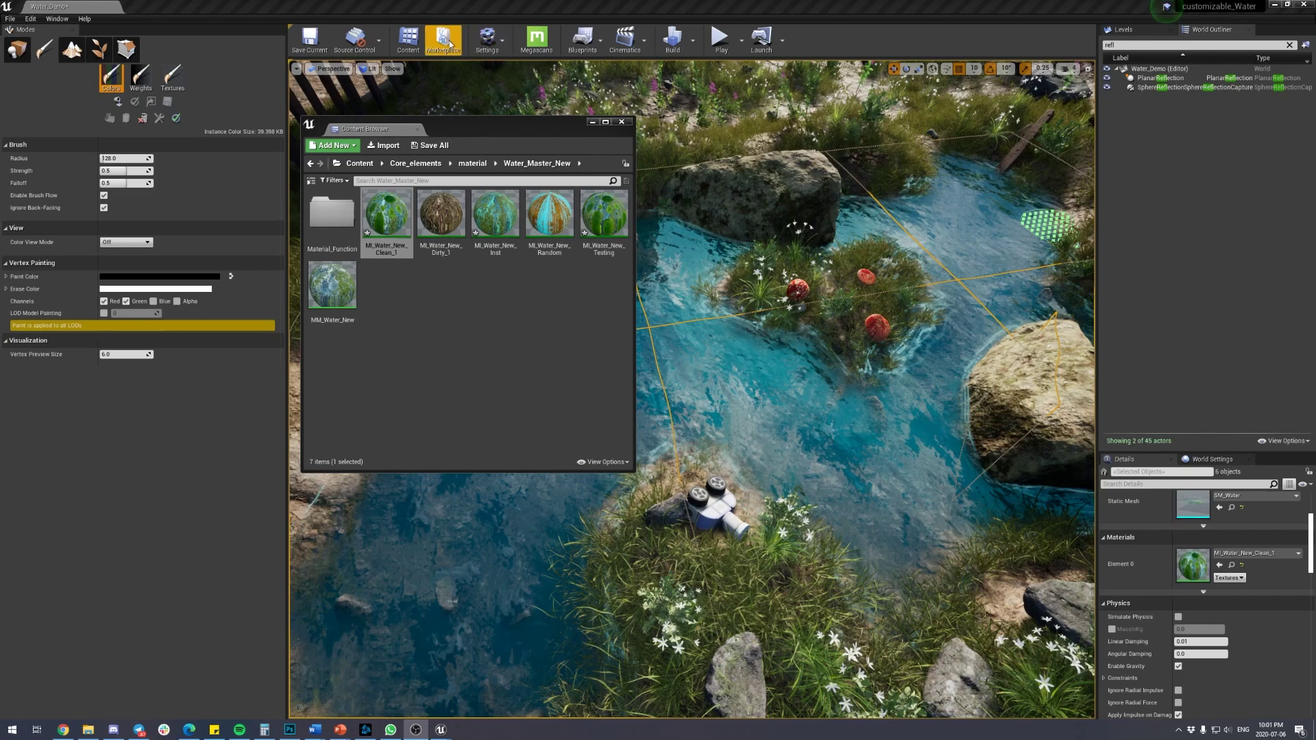
# - Open the project settings and search them for the distance field options
pyautogui.click(488, 39)
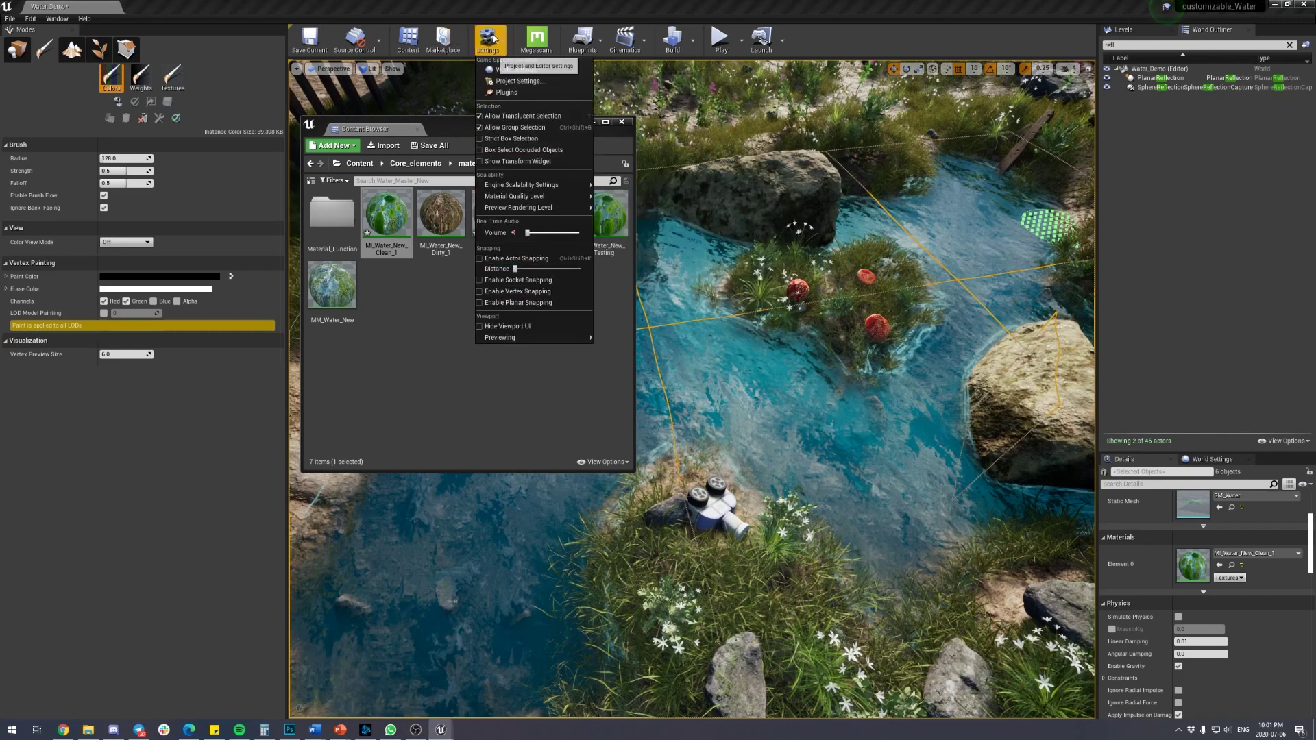
pyautogui.click(518, 81)
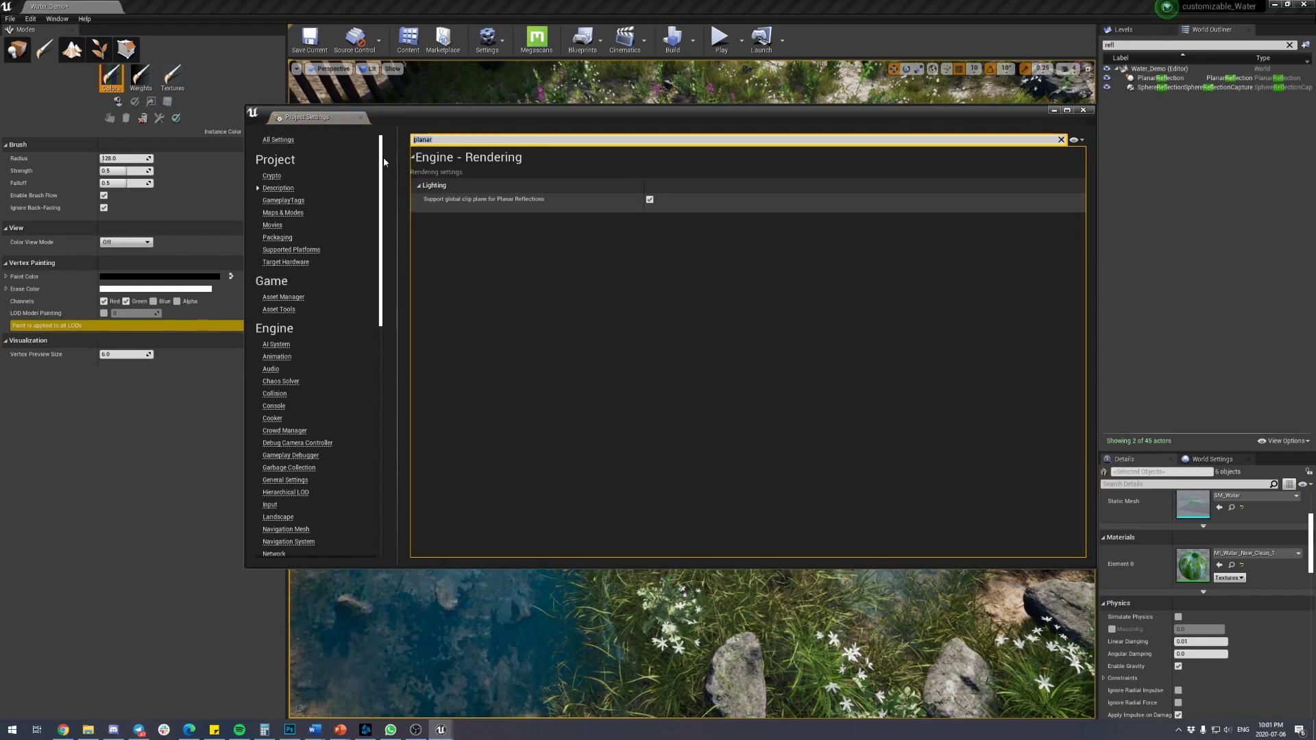
pyautogui.write('distance fie')
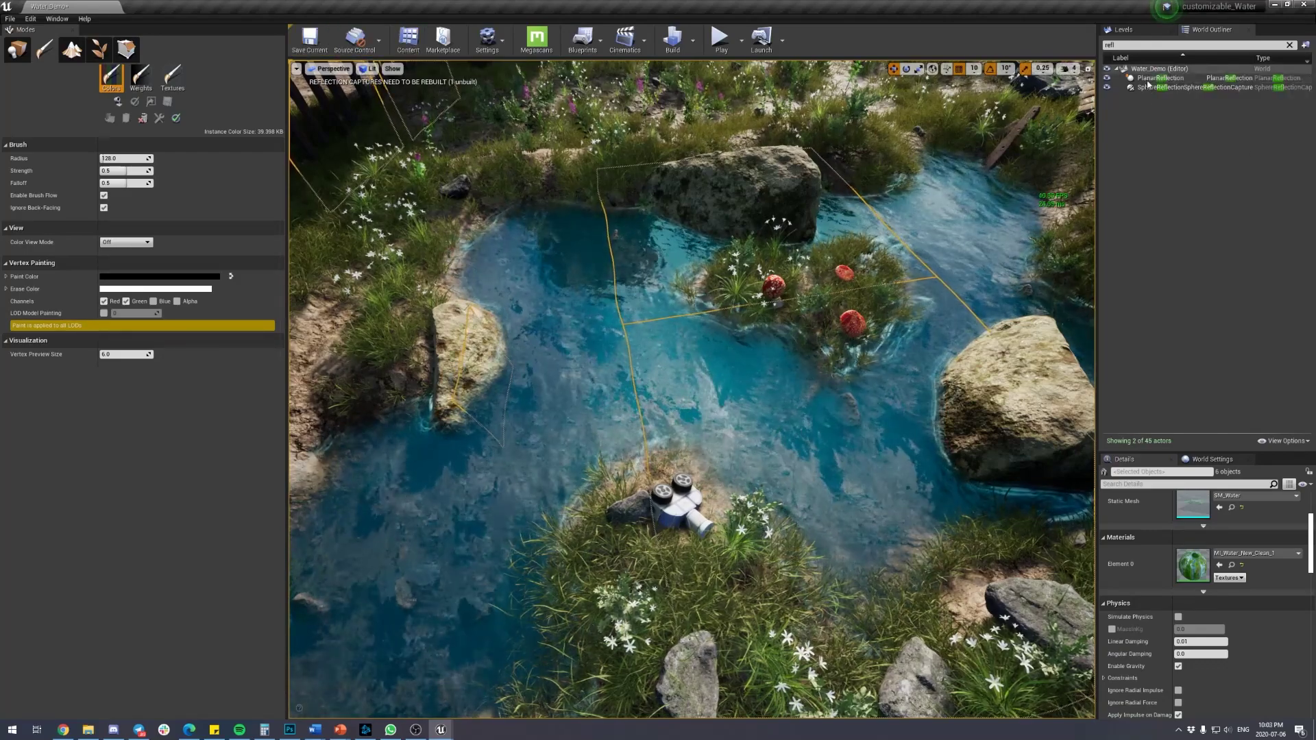
# - Toggle the visibility of the PlanarReflection actor and compare the water surface up close
pyautogui.moveTo(906, 376); pyautogui.dragTo(946, 358, button='right')
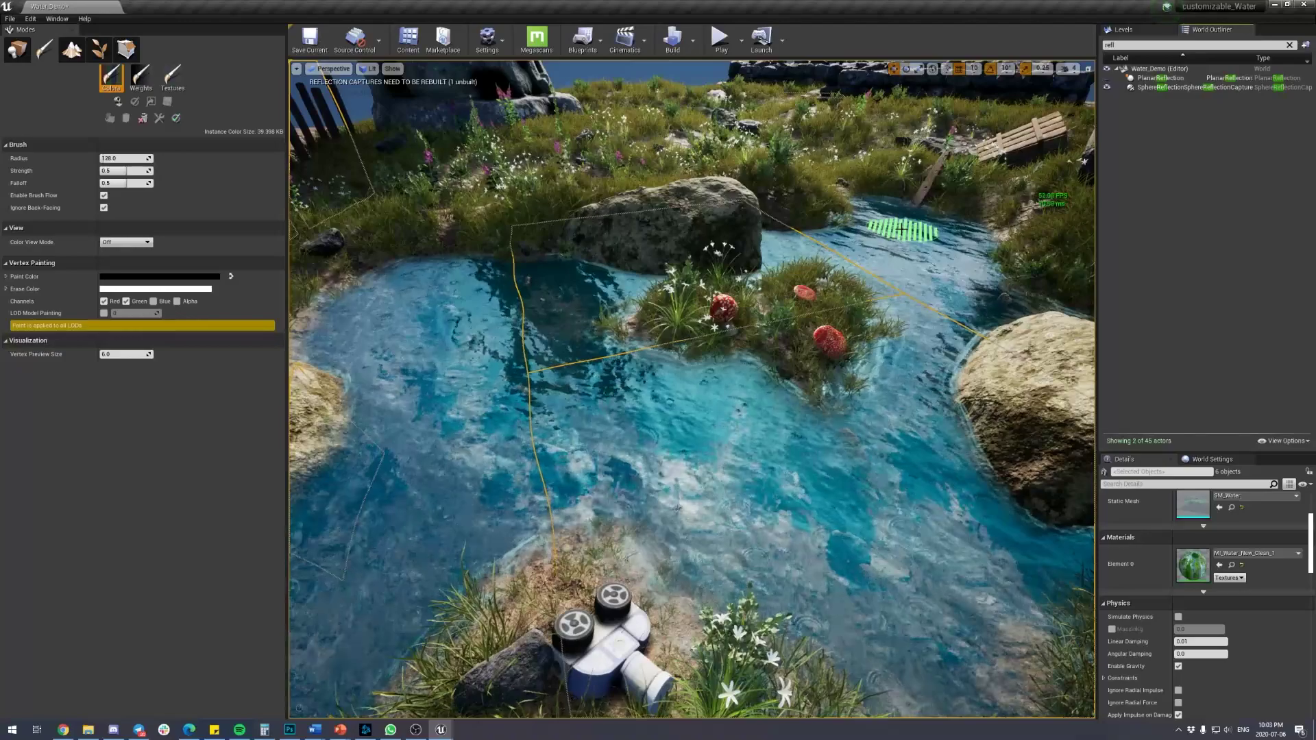
pyautogui.moveTo(918, 206); pyautogui.dragTo(909, 264, button='middle')
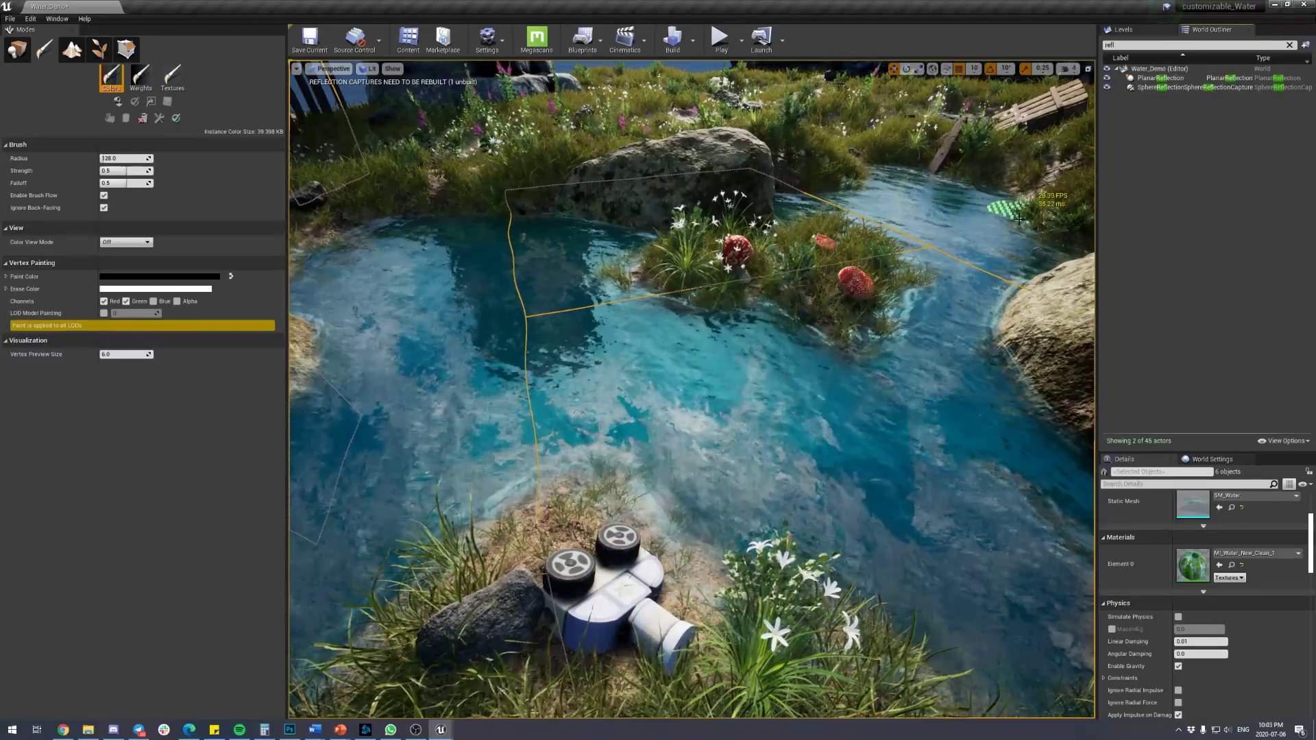
pyautogui.scroll(3, 1045, 203)
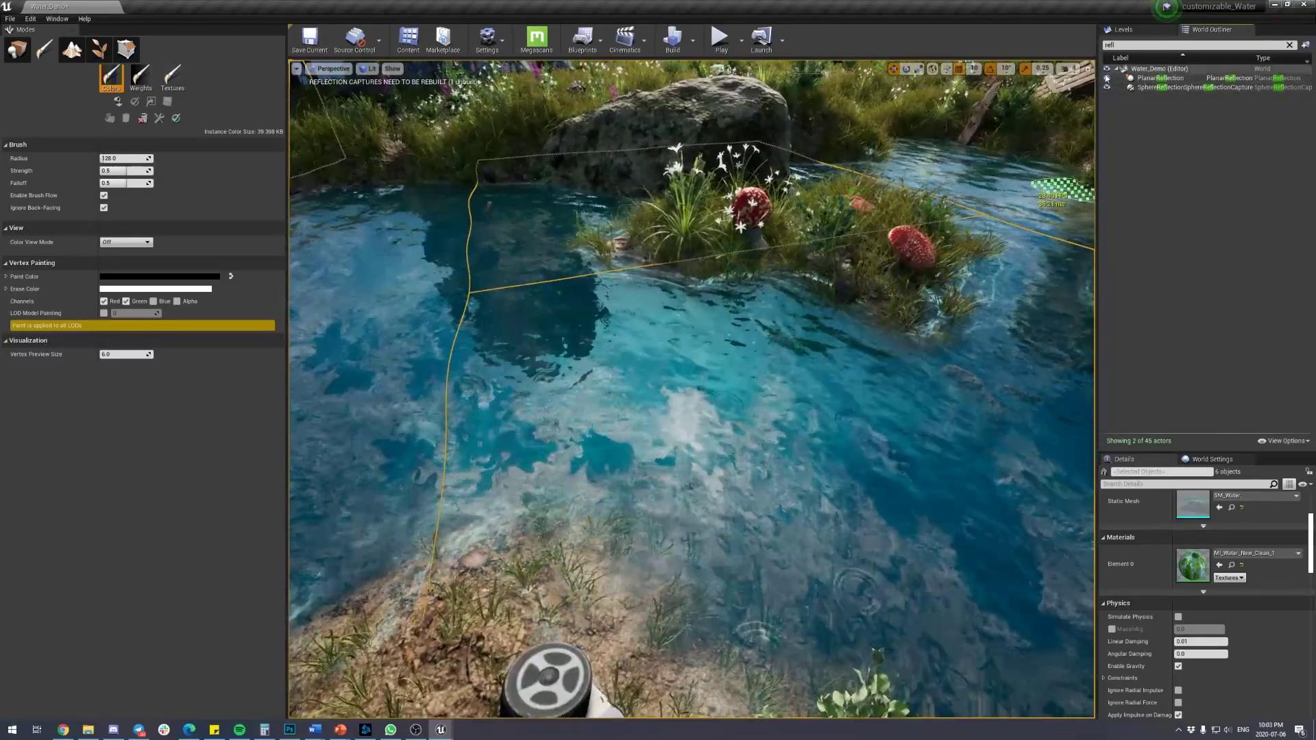
pyautogui.click(1106, 79)
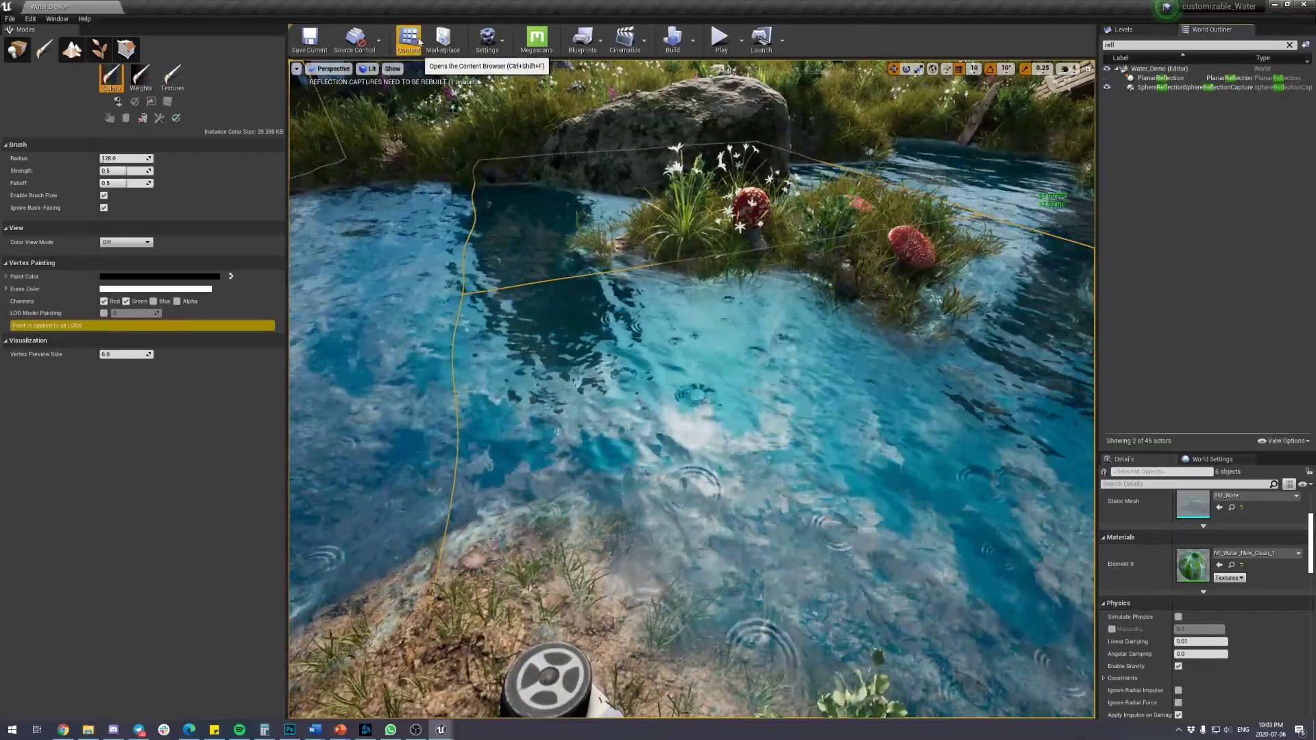
pyautogui.scroll(-3, 527, 176)
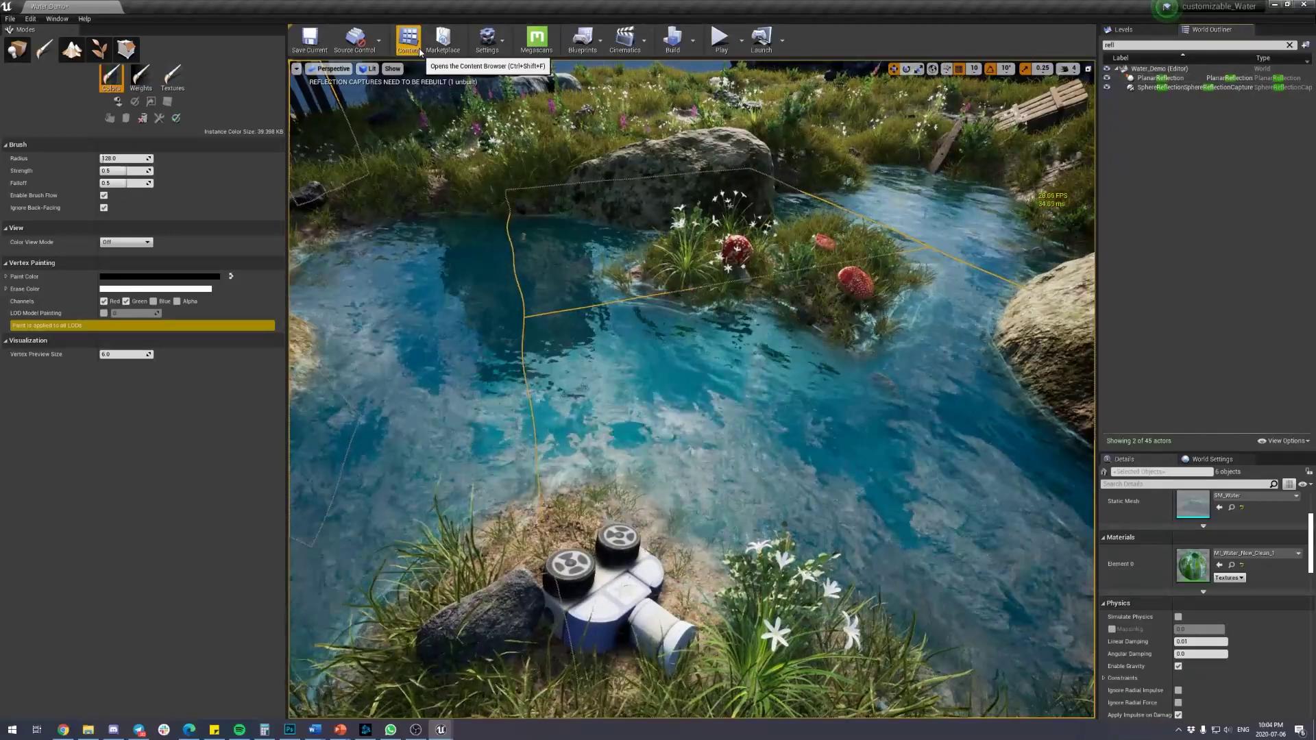
# - Open the Content Browser, place it clear of the main water area and check the material actions available for MM_Water_New
pyautogui.click(419, 49)
pyautogui.moveTo(480, 126); pyautogui.dragTo(318, 49)
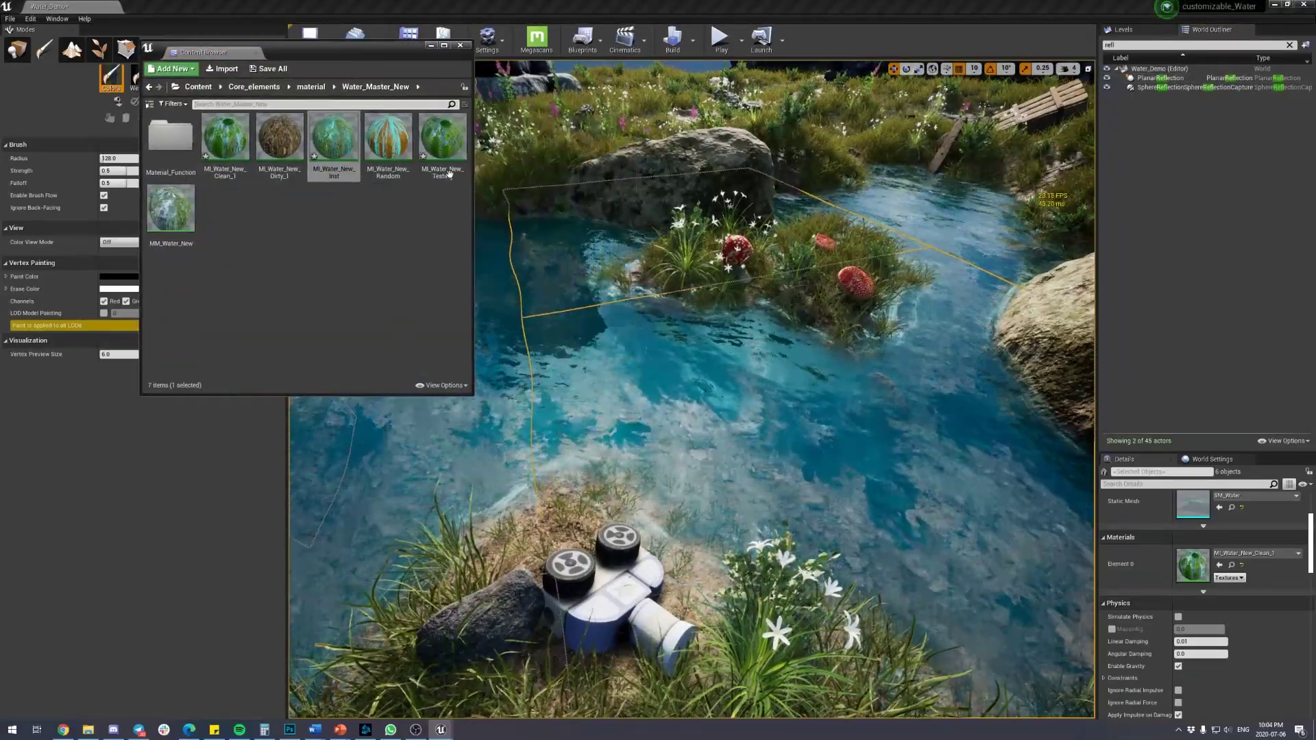
pyautogui.click(345, 290)
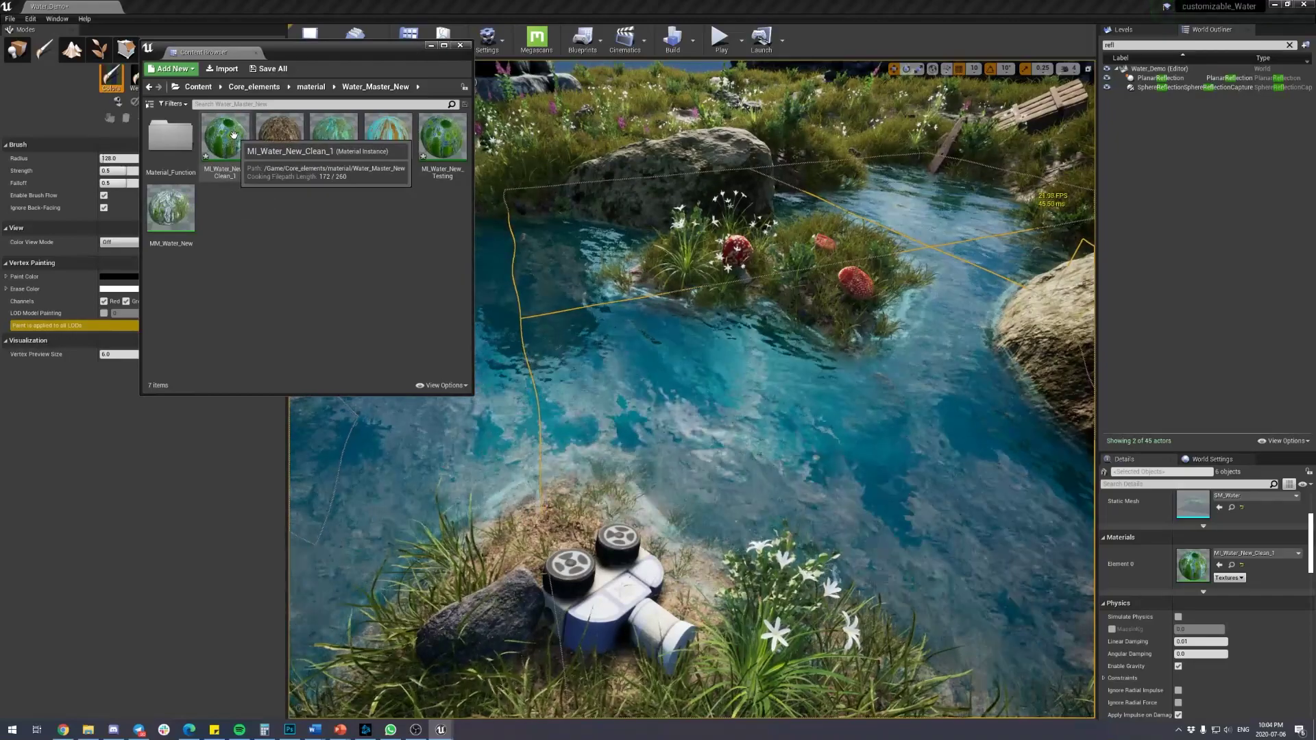
pyautogui.rightClick(189, 204)
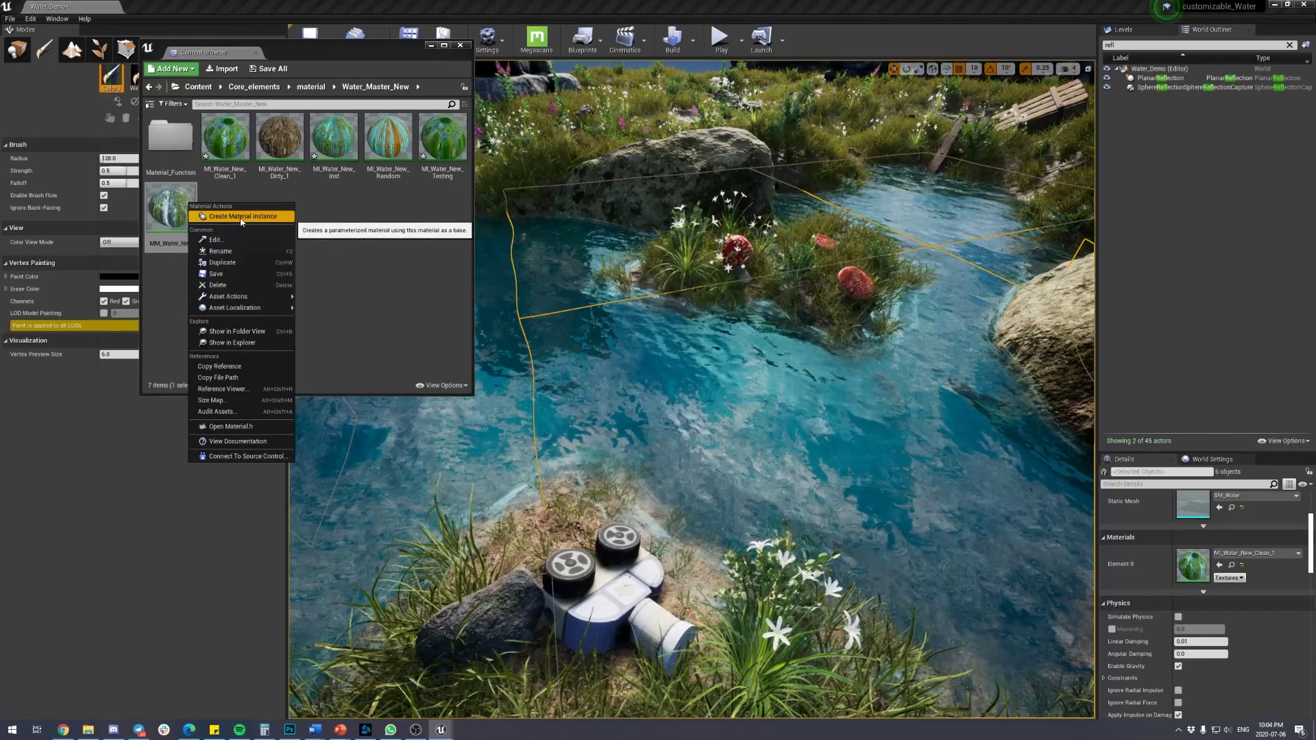
pyautogui.click(349, 212)
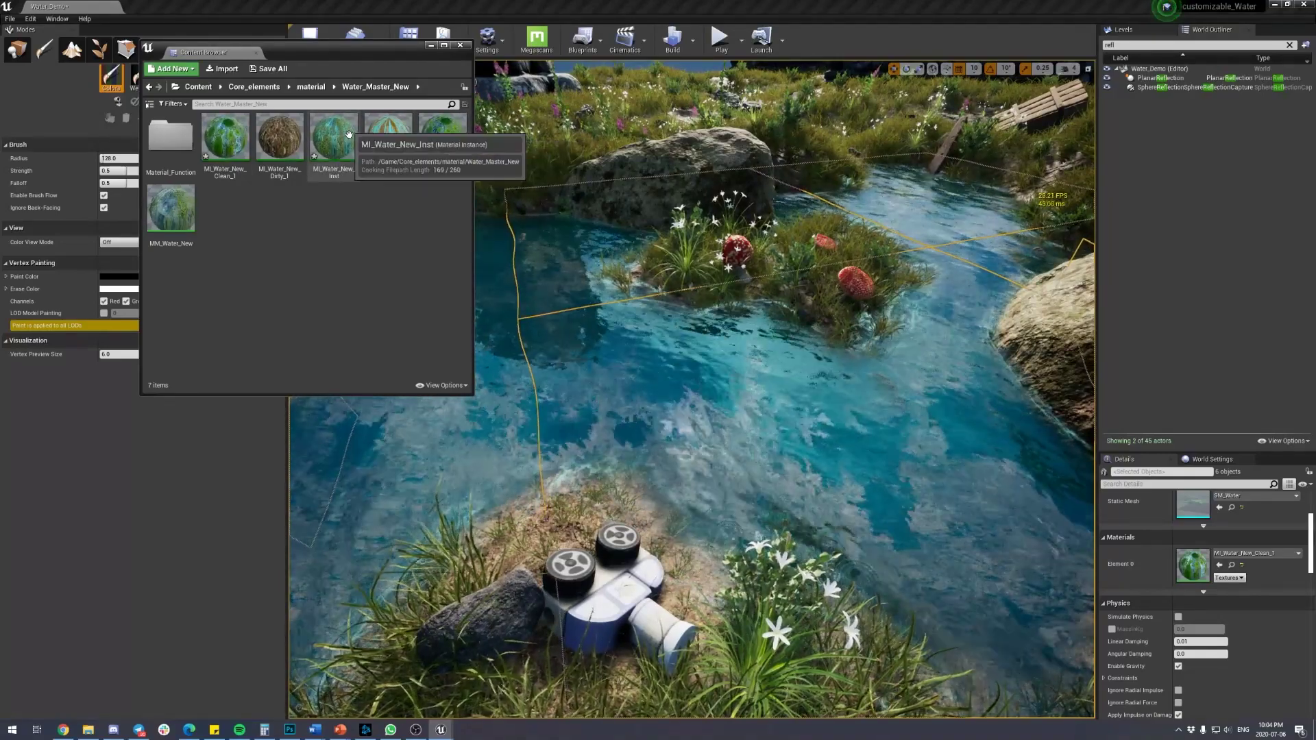
# - Switch to Place mode and apply the MI_Water_New_Inst material to the river's water mesh
pyautogui.hotkey('shift', '1')
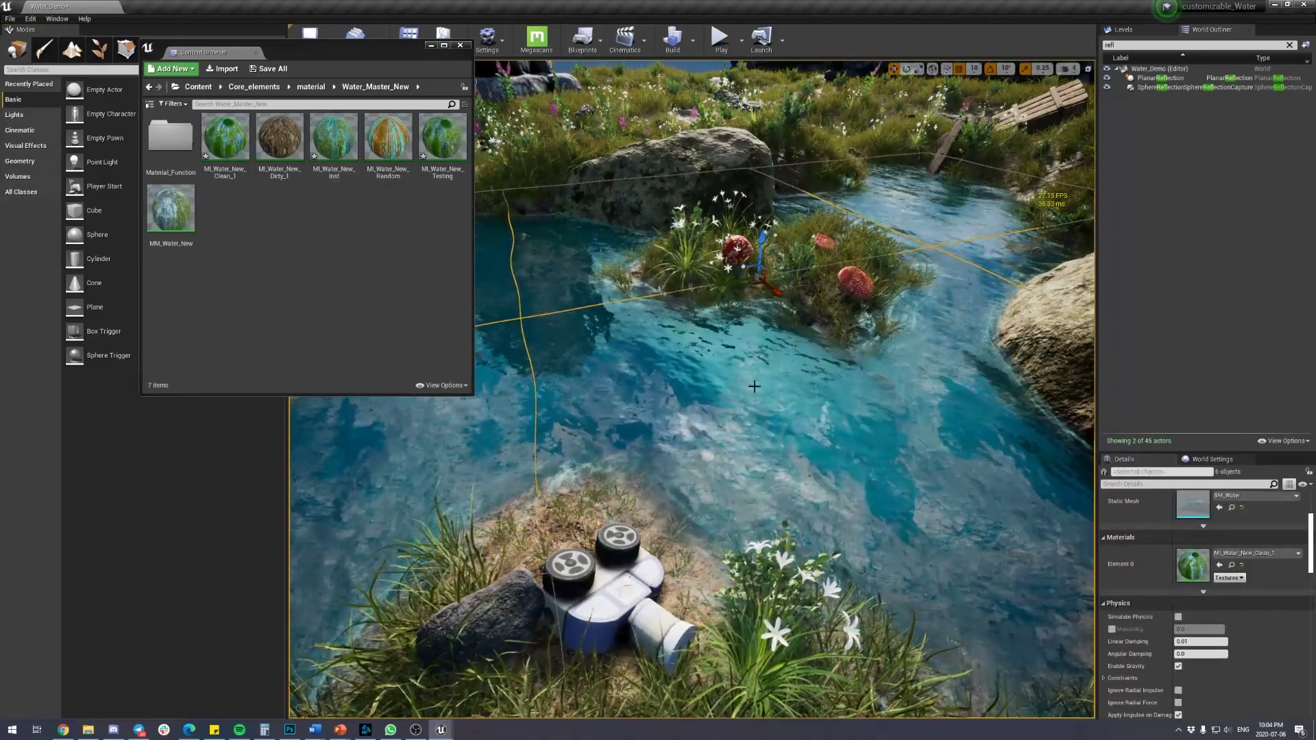
pyautogui.click(338, 158)
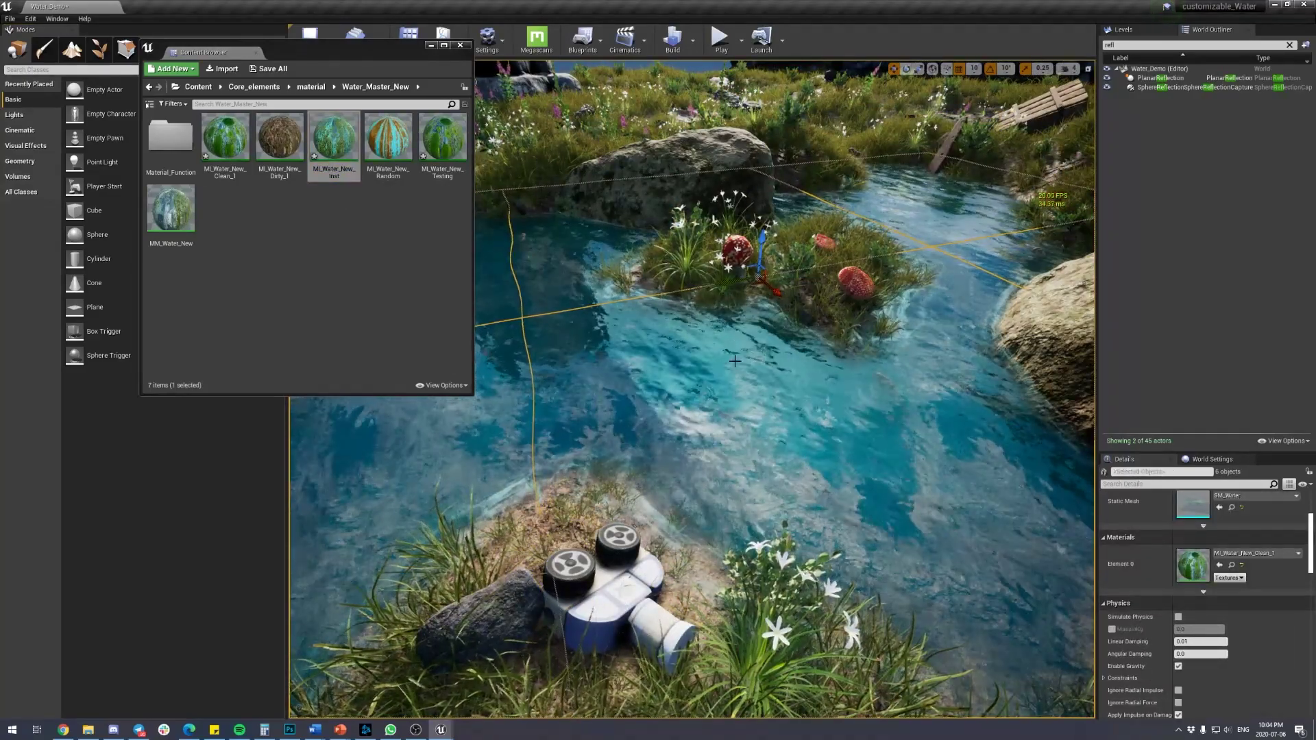
pyautogui.moveTo(357, 152); pyautogui.dragTo(781, 400)
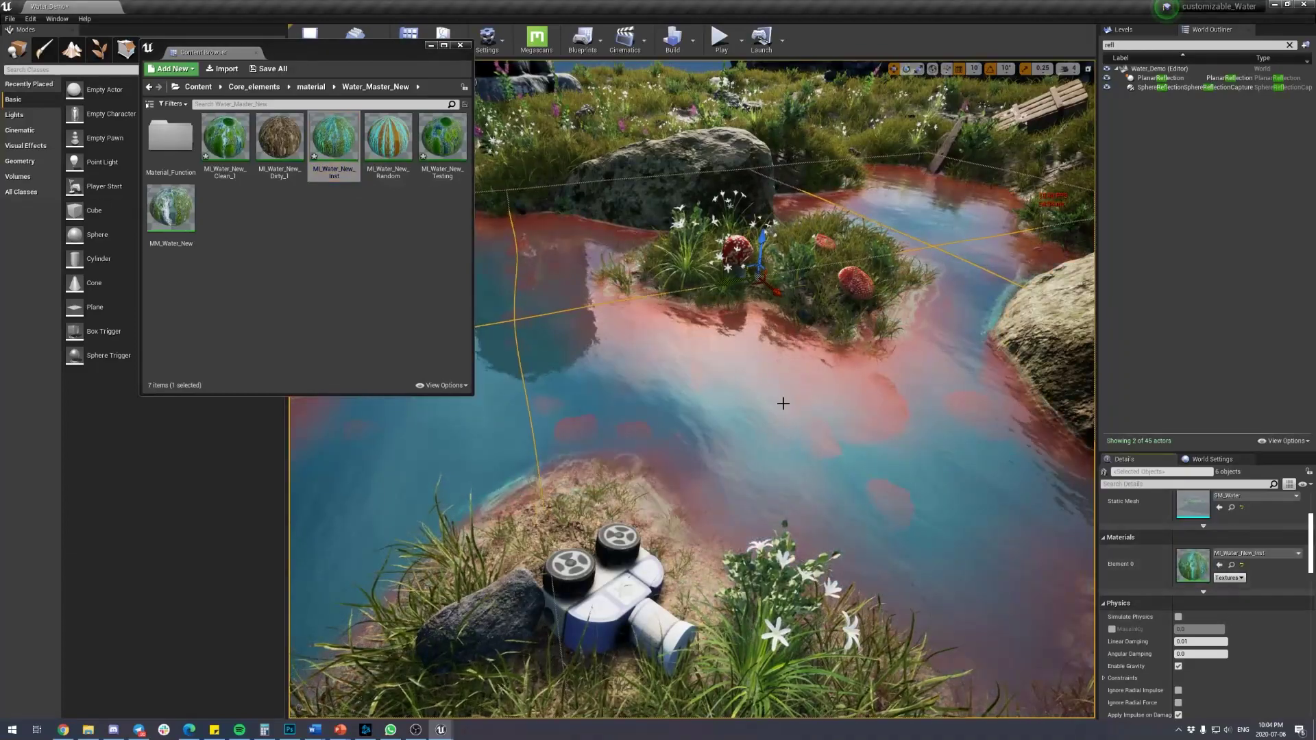
pyautogui.scroll(5, 796, 383)
pyautogui.scroll(-5, 804, 401)
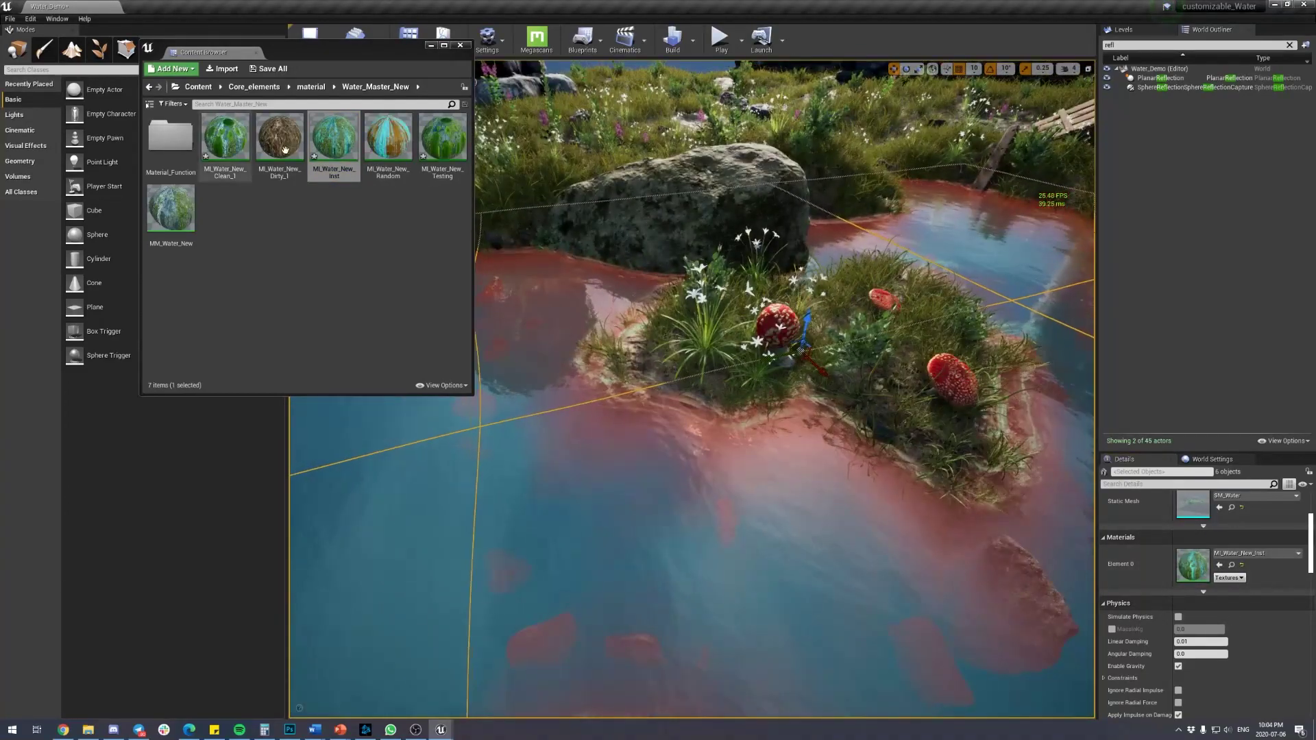
# - Open the MI_Water_New_Inst material instance beside the viewport and look over its parameter groups
pyautogui.doubleClick(333, 152)
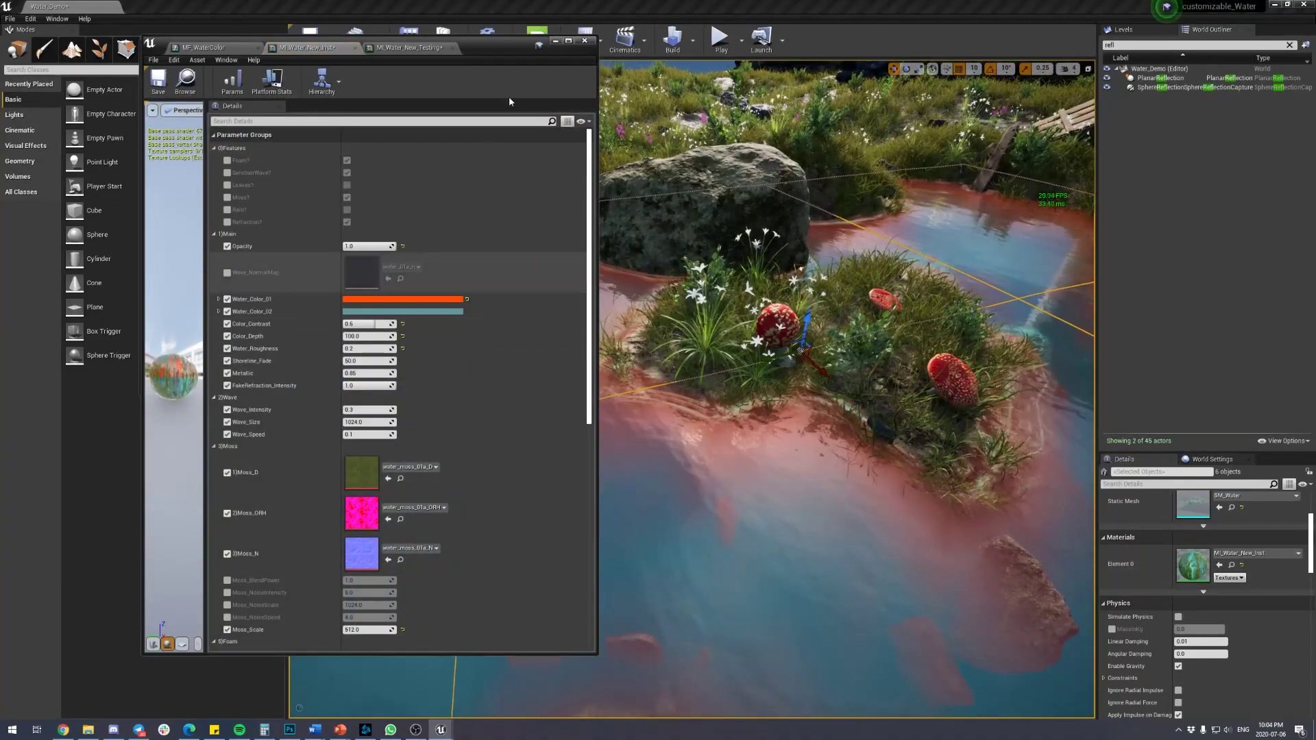
pyautogui.doubleClick(488, 45)
pyautogui.doubleClick(1152, 7)
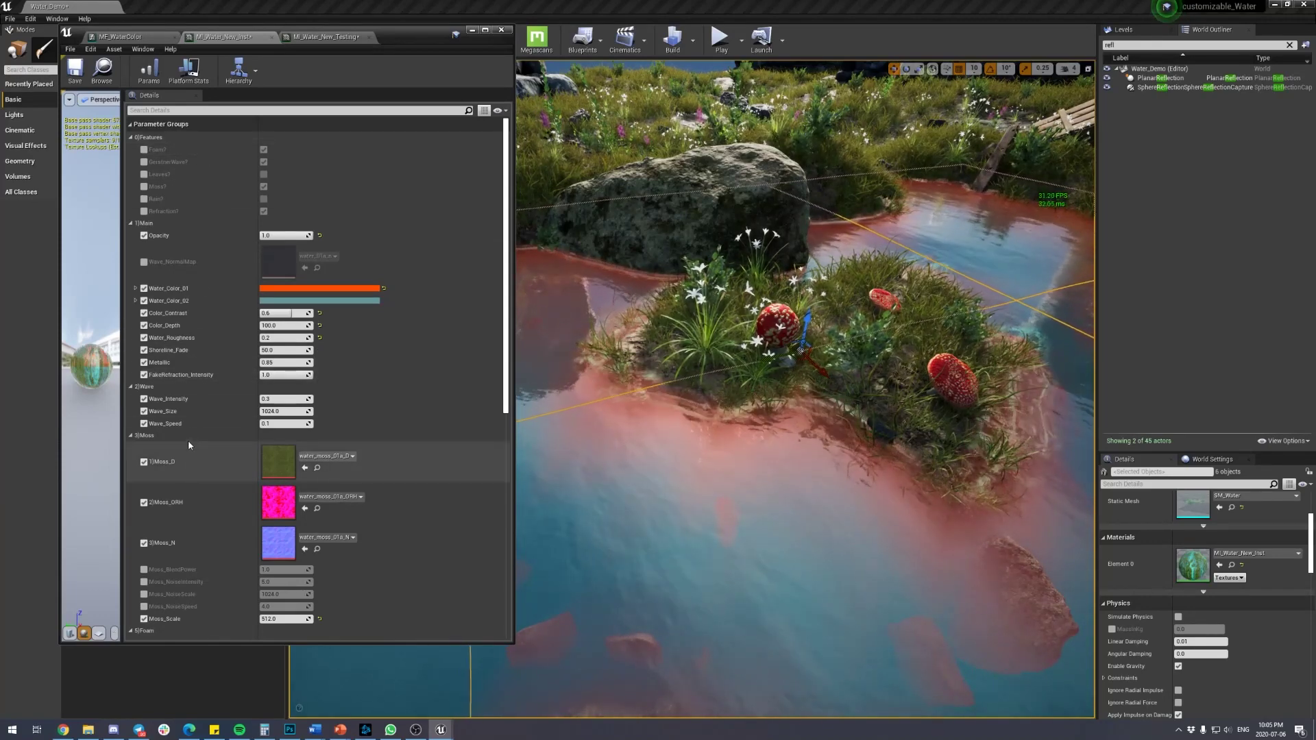
pyautogui.scroll(-3, 220, 416)
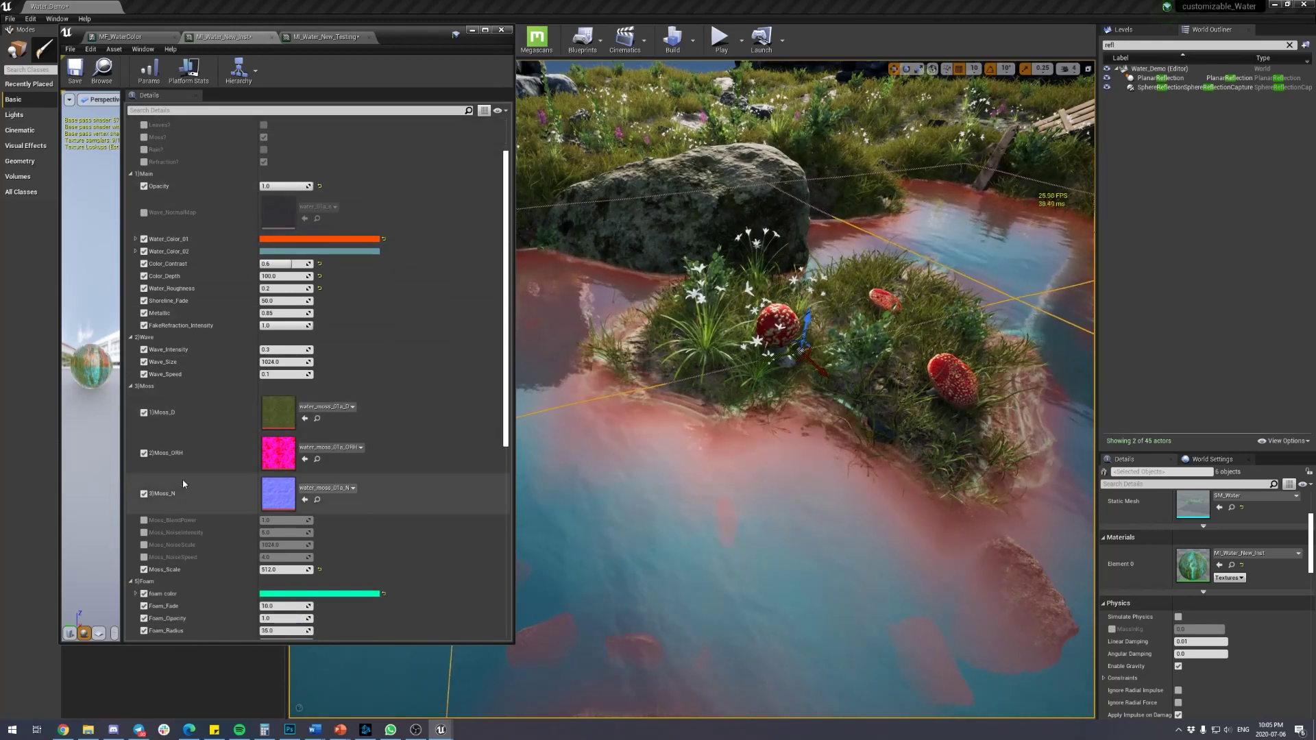
pyautogui.scroll(-5, 195, 398)
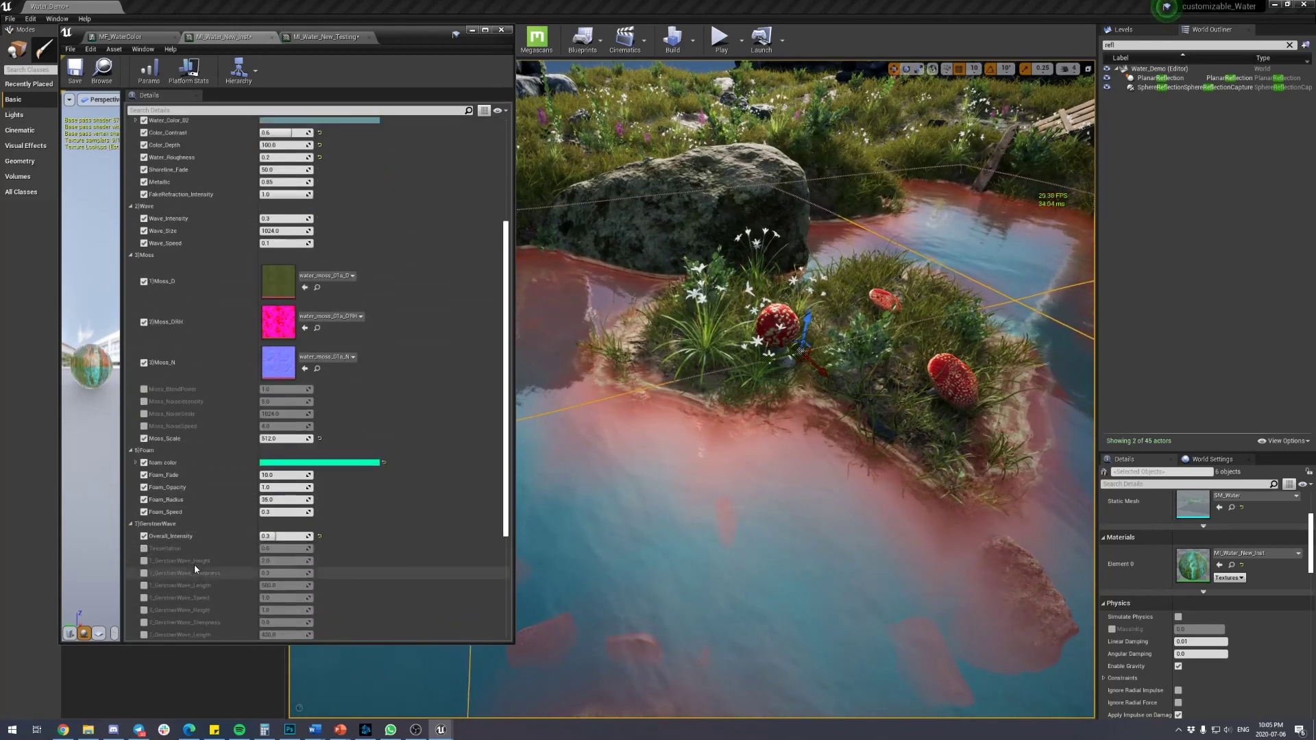
pyautogui.scroll(5, 229, 415)
pyautogui.scroll(3, 230, 414)
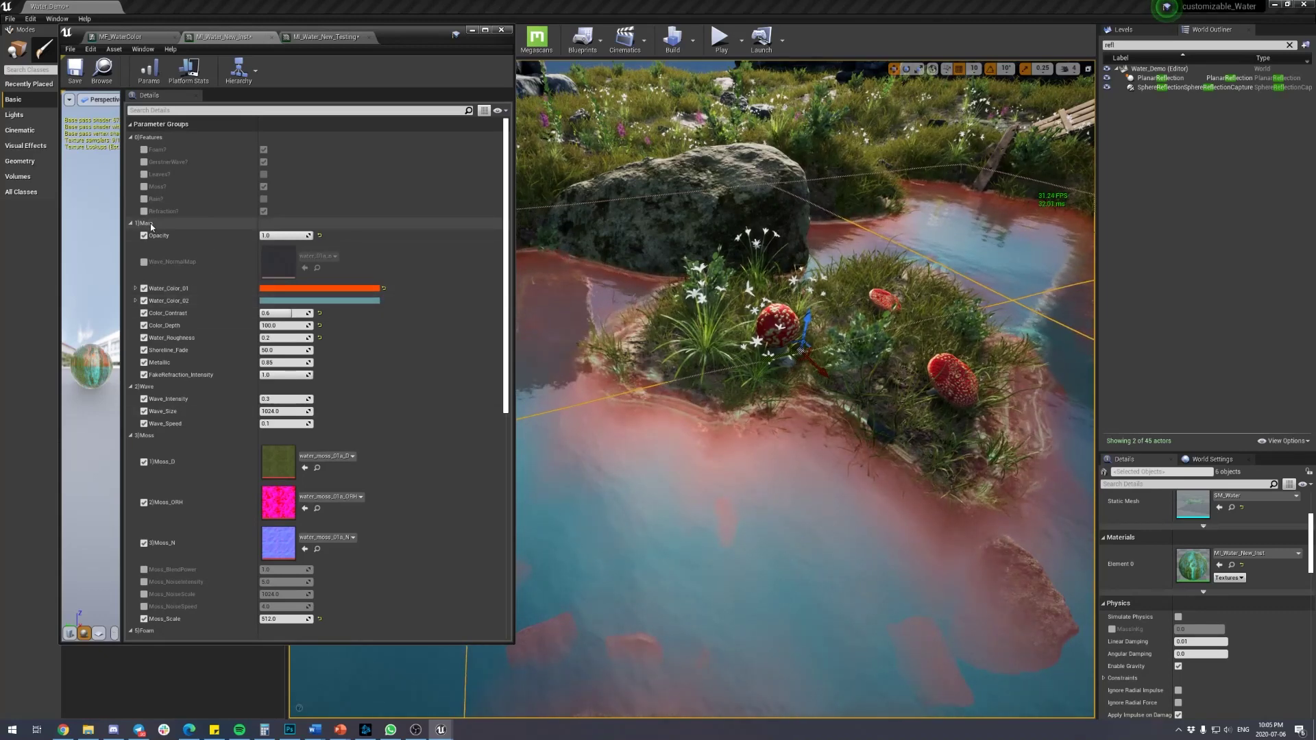
# - Try an Opacity of 0 on the water material and set it back to 1
pyautogui.click(284, 235)
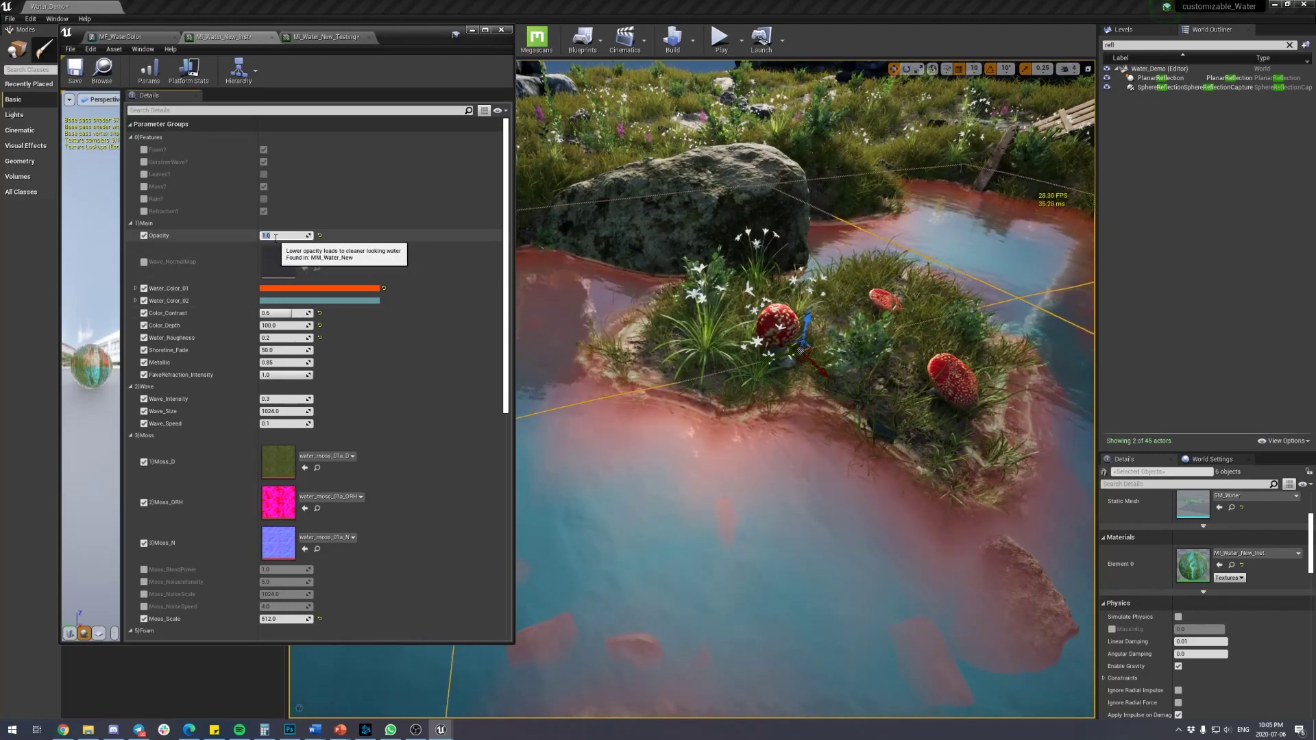
pyautogui.write('0')
pyautogui.press('Return')
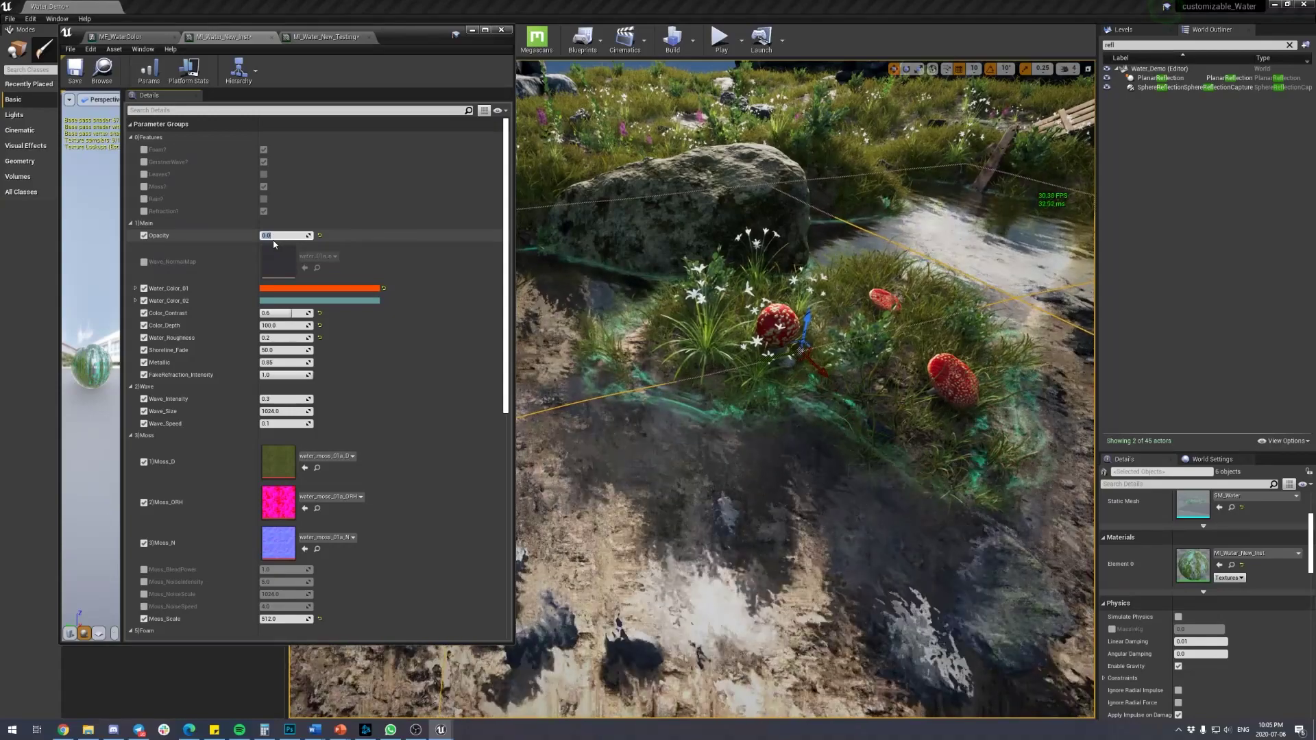
pyautogui.write('1')
pyautogui.press('Return')
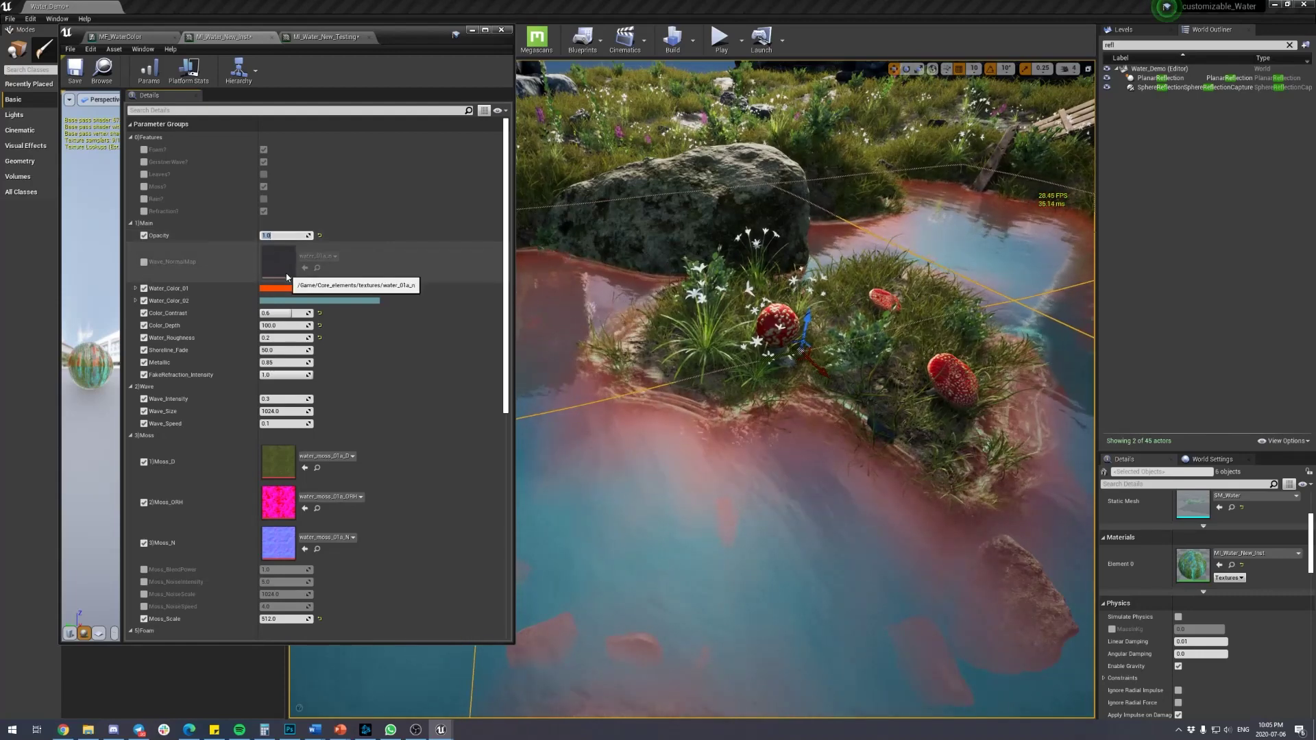
# - Enable the Wave_NormalMap parameter and set Wave_Intensity to 2
pyautogui.click(145, 262)
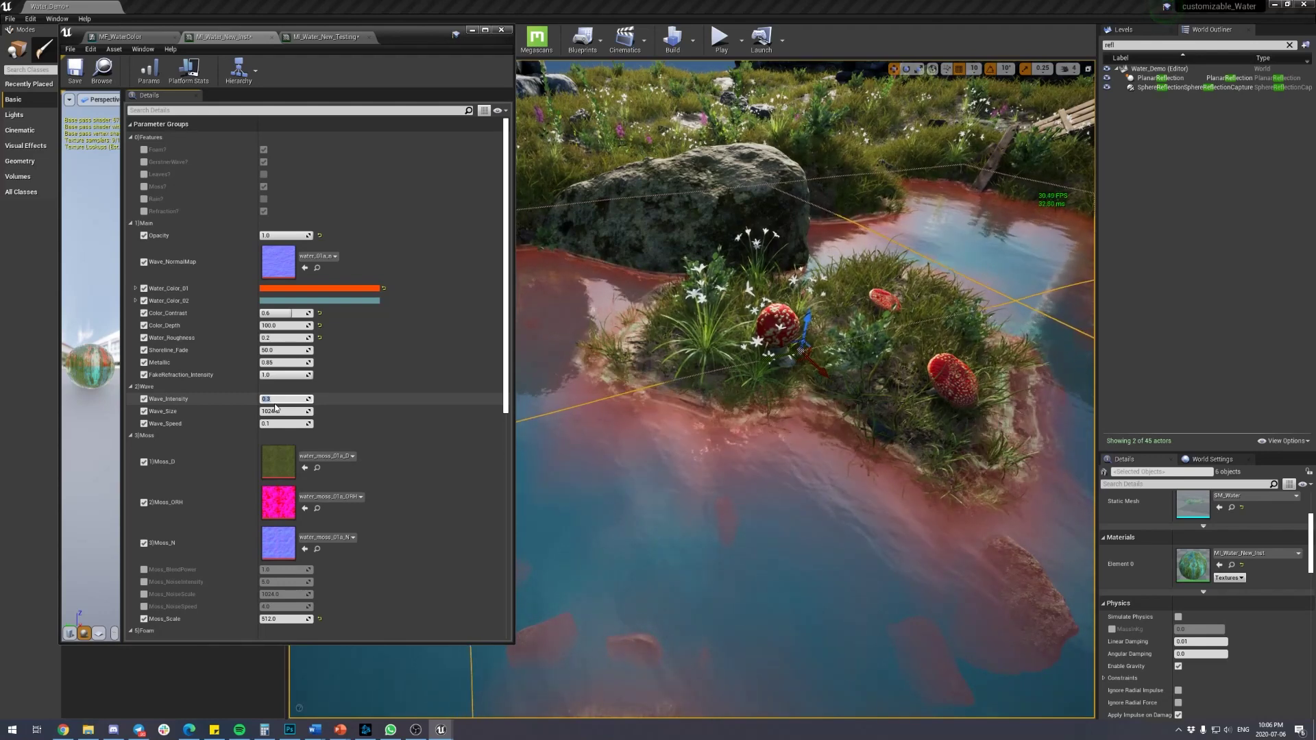
pyautogui.press('Return')
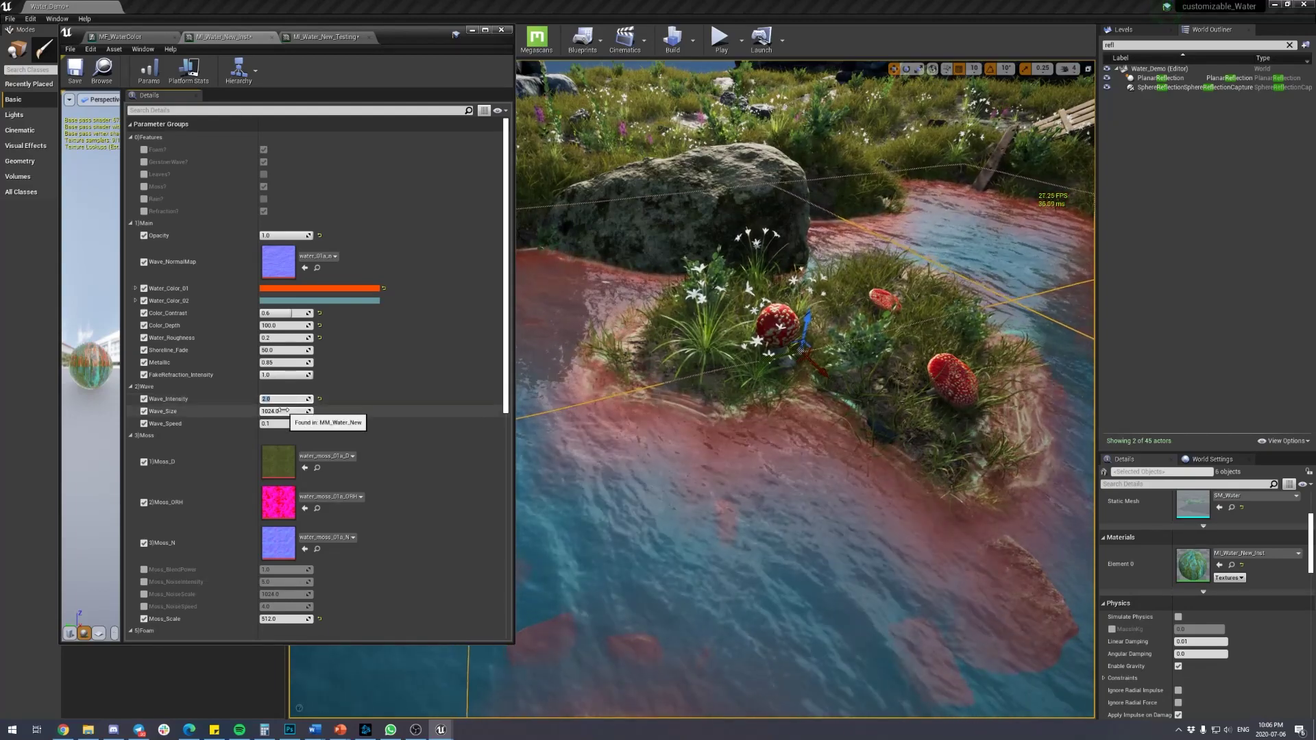
# - Set Wave_Size to about 1631 and Wave_Speed to 0.1
pyautogui.moveTo(279, 411)
pyautogui.mouseDown()
pyautogui.moveTo(339, 411)
pyautogui.moveTo(289, 412)
pyautogui.moveTo(282, 425)
pyautogui.mouseUp()
pyautogui.click(142, 423)
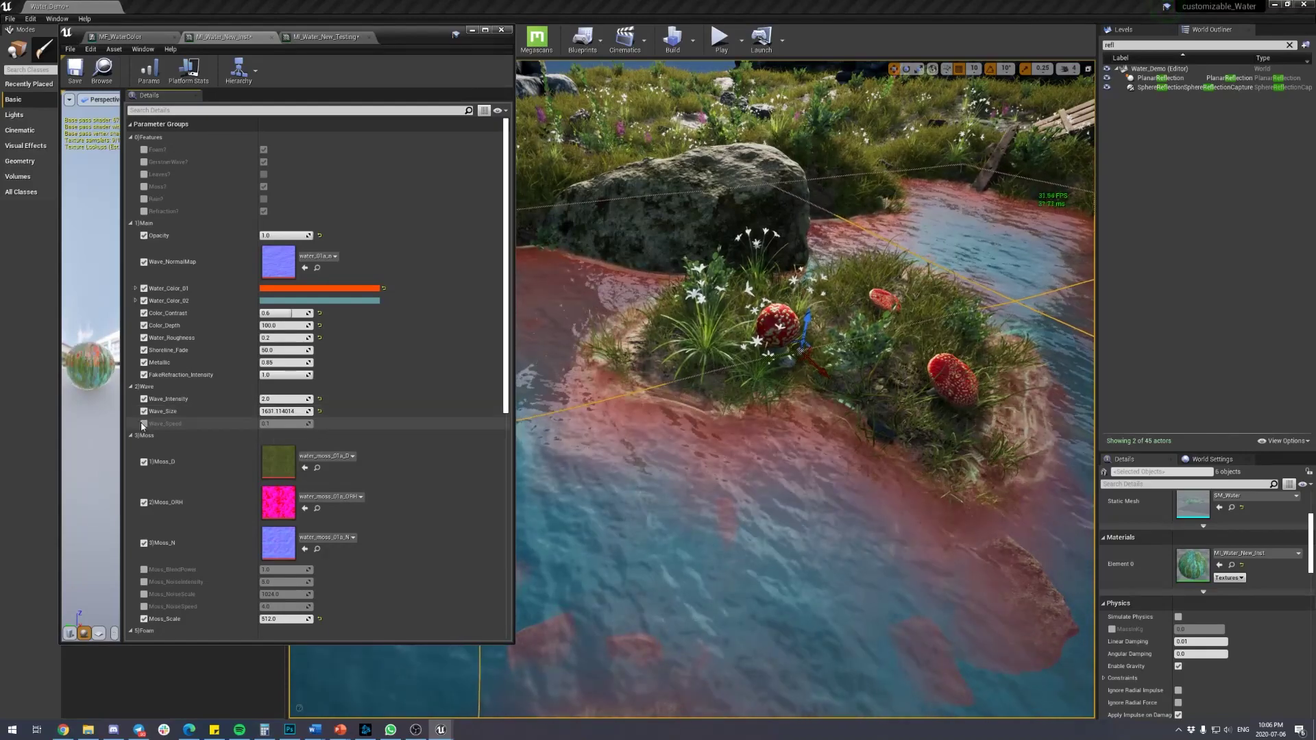
pyautogui.click(142, 424)
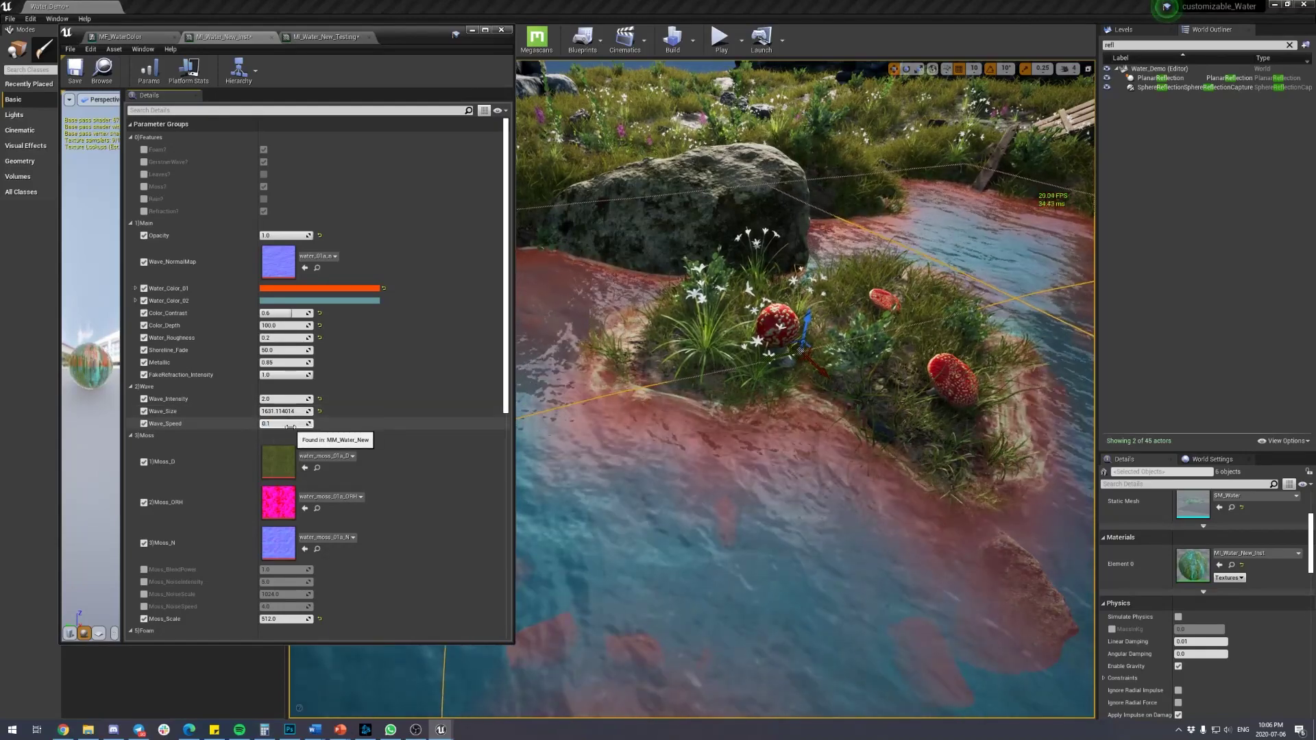
pyautogui.click(289, 424)
pyautogui.write('0.')
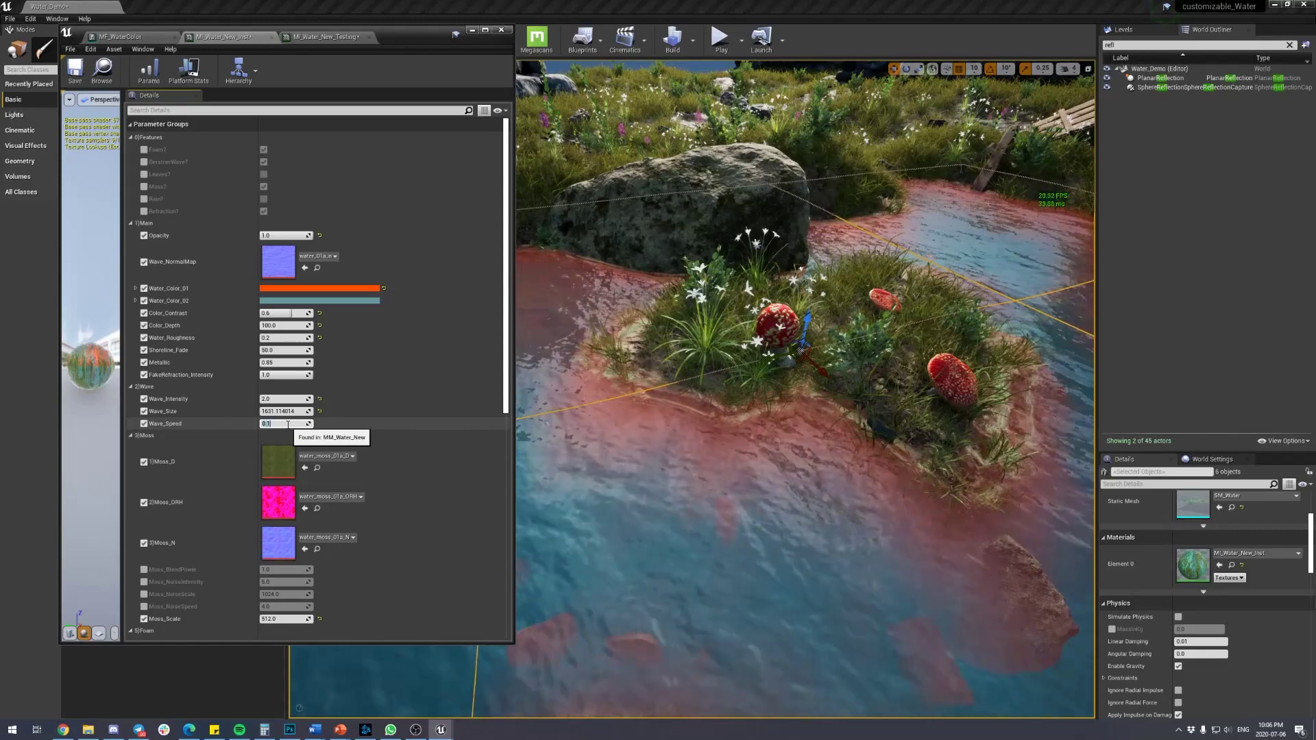
pyautogui.write('.1')
pyautogui.press('Return')
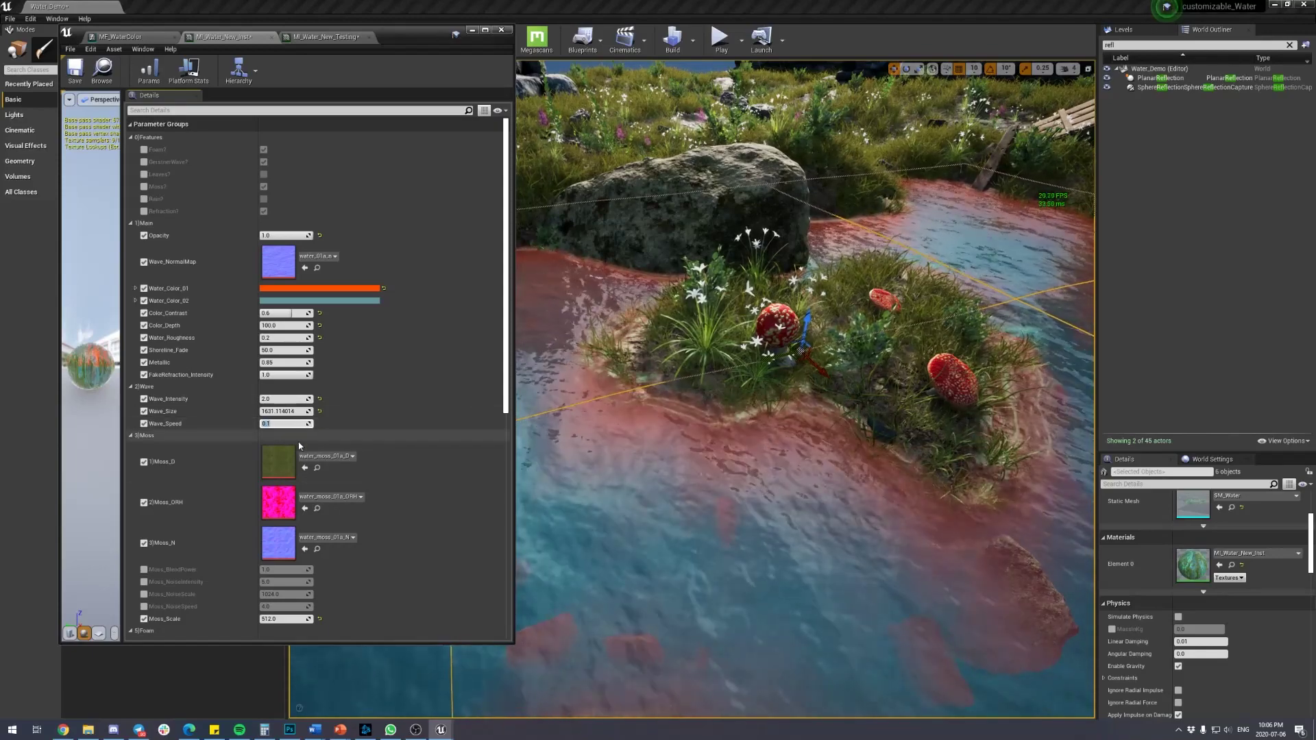
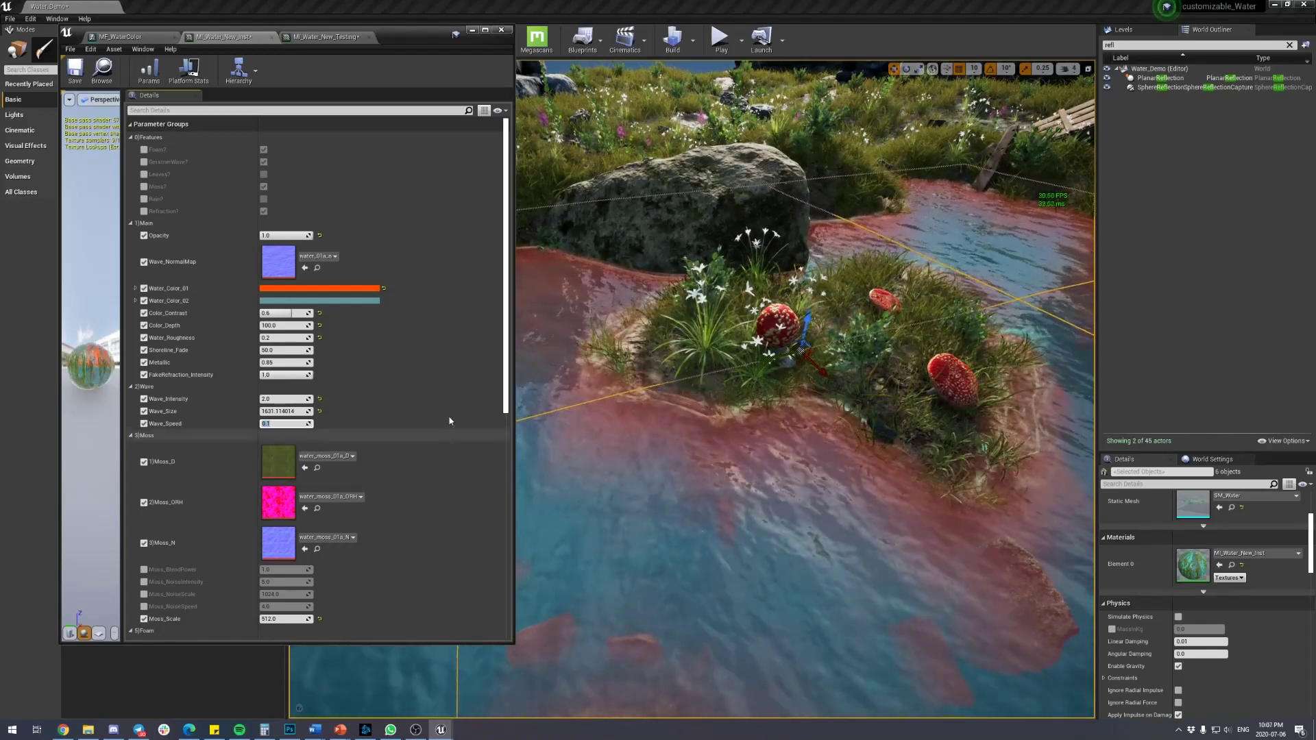
# - Set the water's Color_Contrast to about 0.467 and its Color_Depth to about 140
pyautogui.click(290, 313)
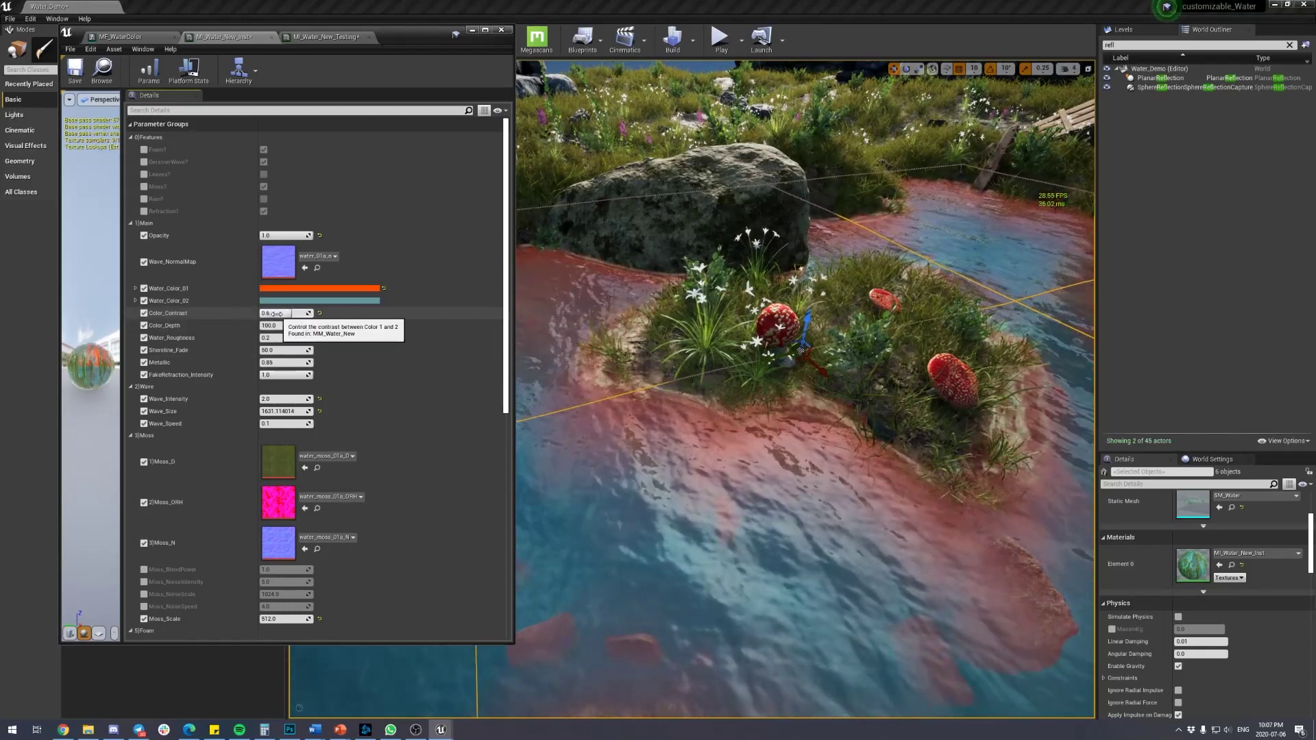
pyautogui.moveTo(278, 314)
pyautogui.mouseDown()
pyautogui.moveTo(313, 313)
pyautogui.moveTo(273, 313)
pyautogui.moveTo(284, 314)
pyautogui.mouseUp()
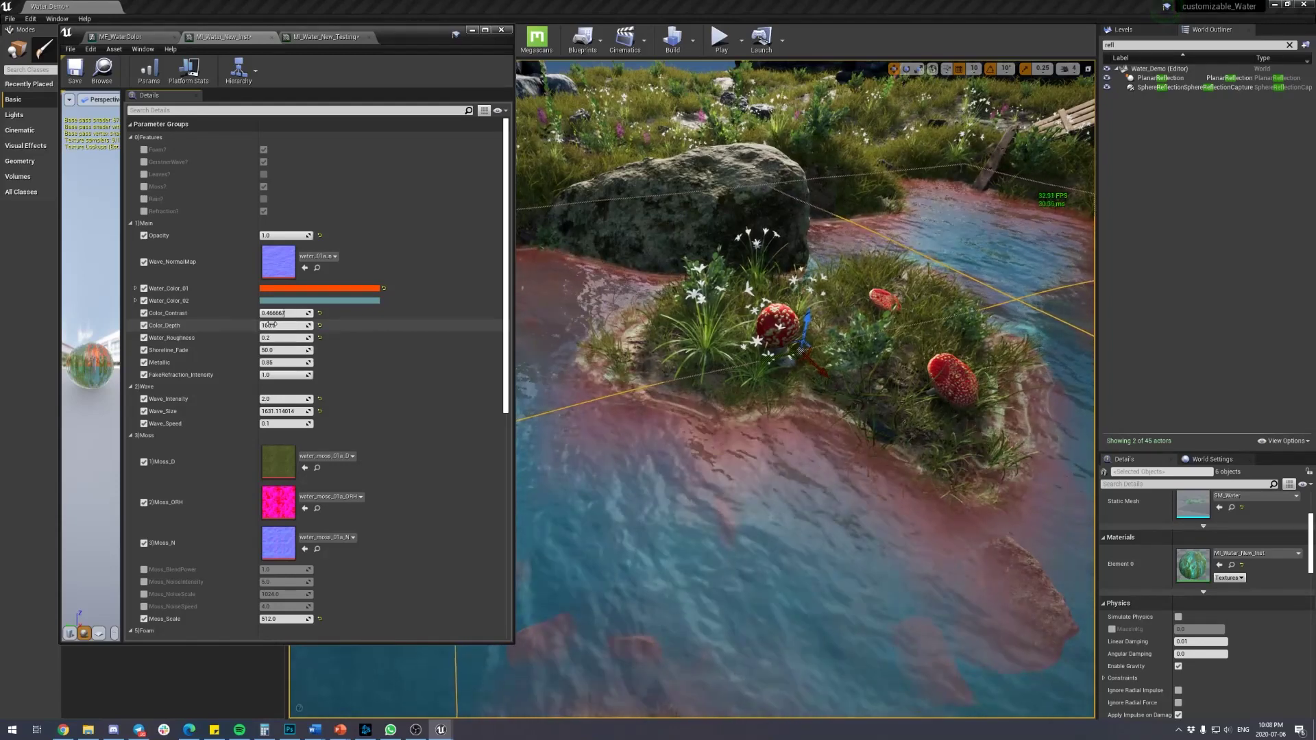
pyautogui.moveTo(271, 322); pyautogui.dragTo(254, 323)
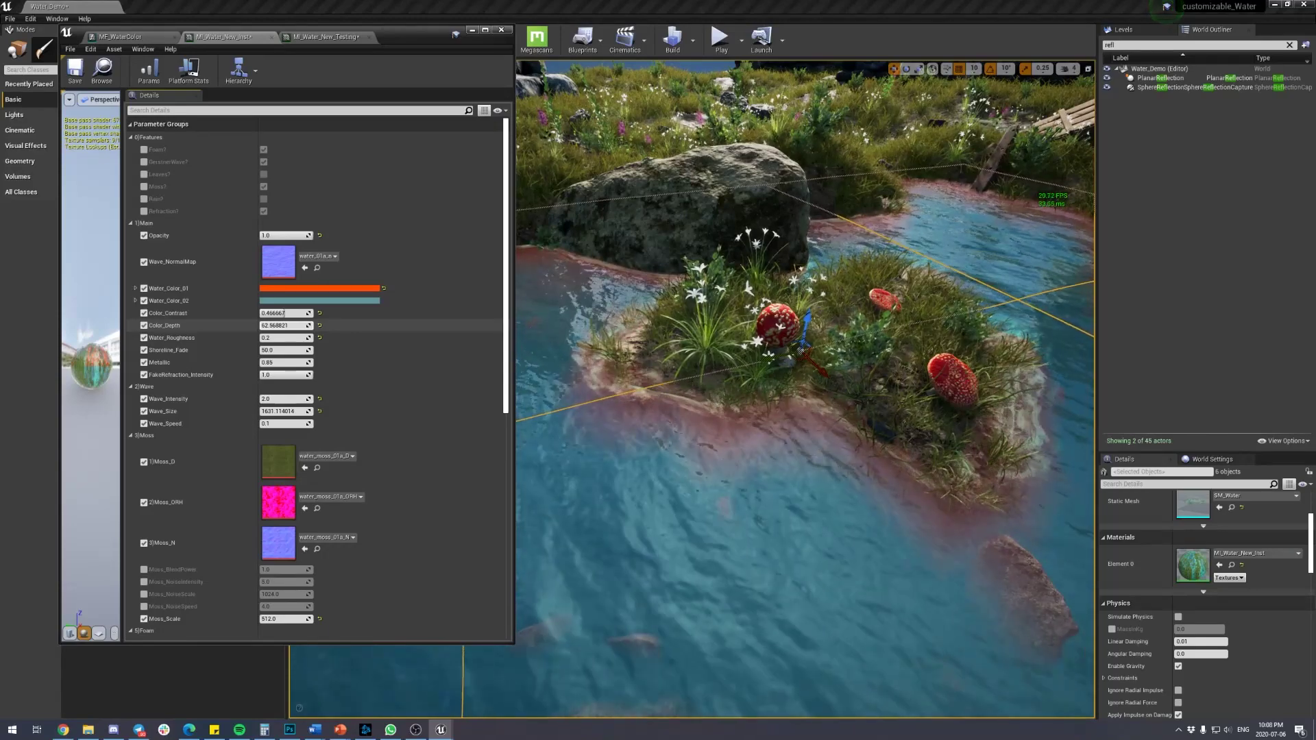
pyautogui.moveTo(254, 325); pyautogui.dragTo(256, 325)
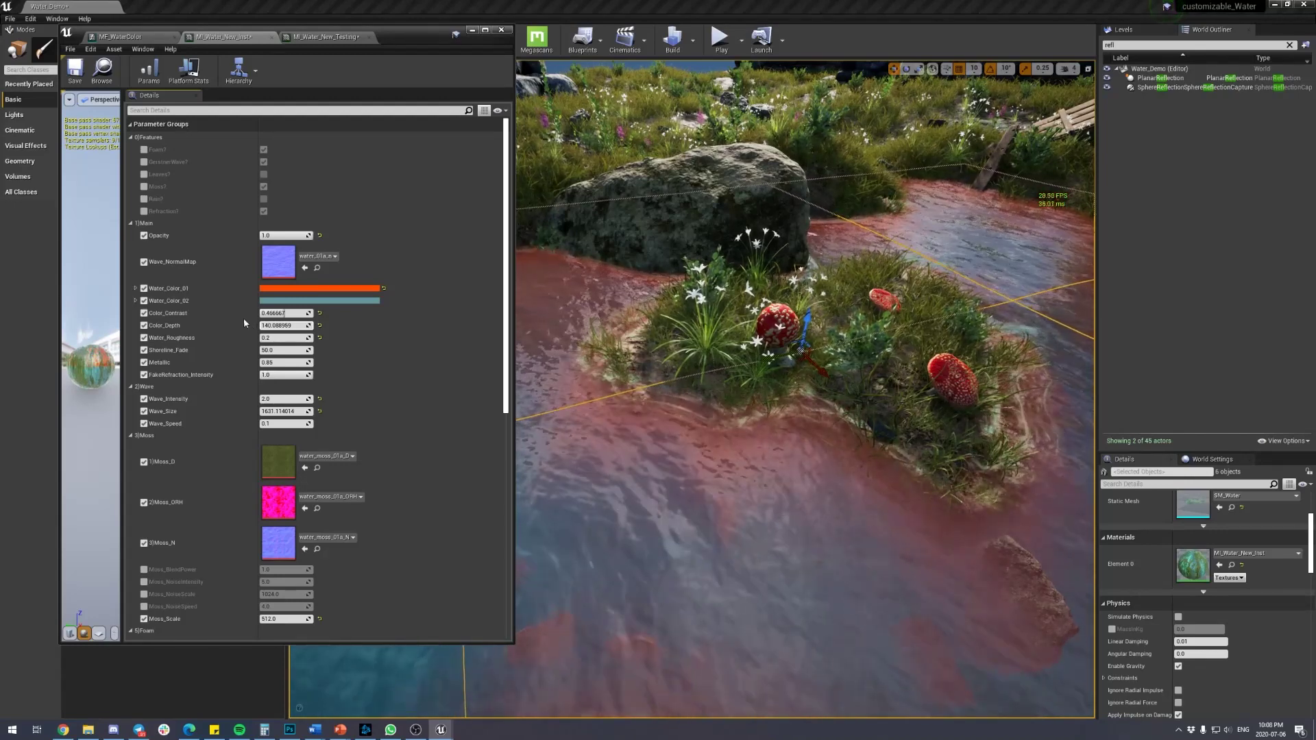
# - Reset the water's Color_Depth to its default, and lower it to about 91.4
pyautogui.click(319, 327)
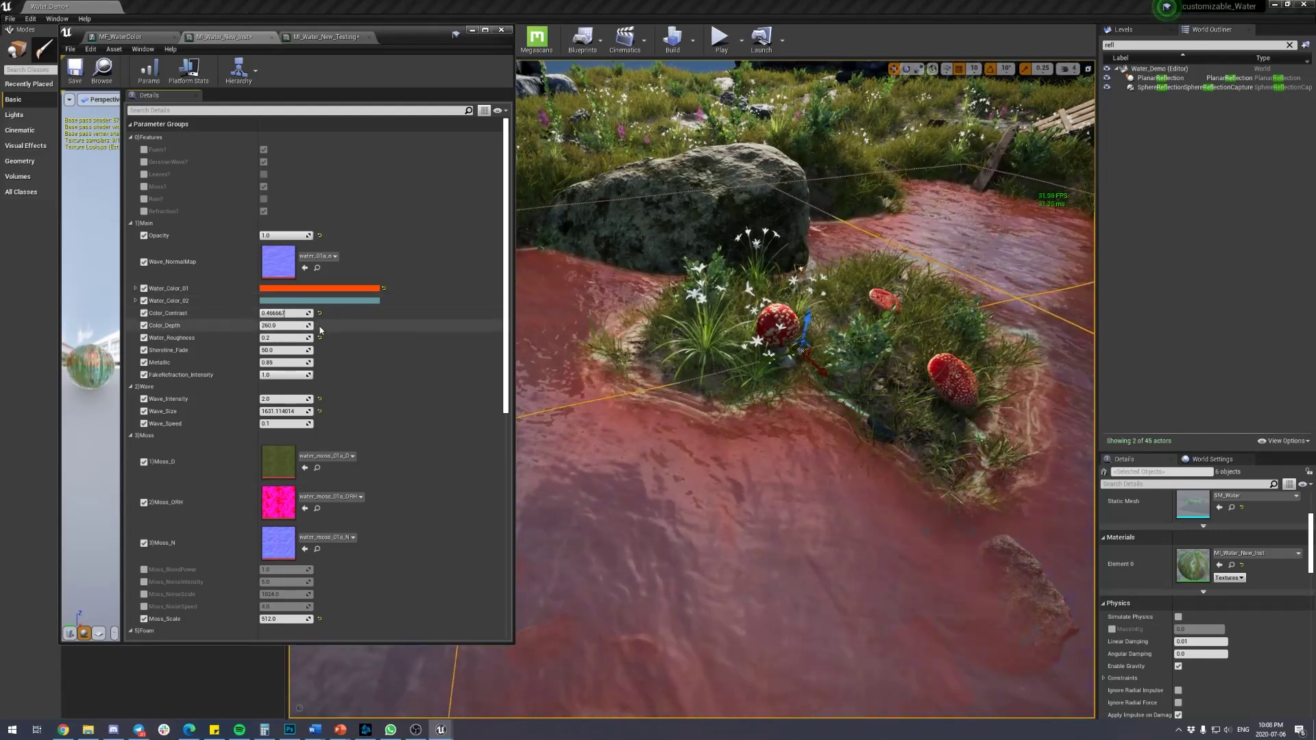
pyautogui.click(299, 326)
pyautogui.click(245, 332)
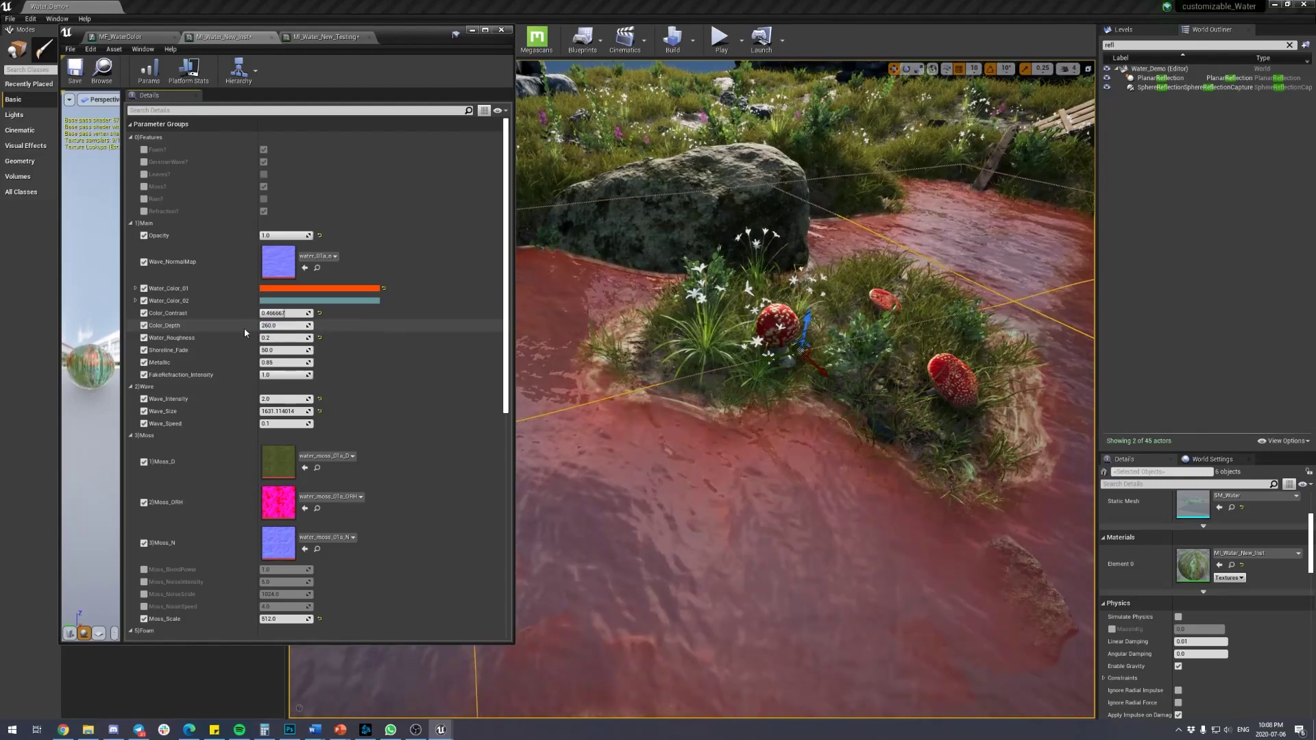
pyautogui.moveTo(299, 326)
pyautogui.mouseDown()
pyautogui.moveTo(259, 326)
pyautogui.moveTo(296, 328)
pyautogui.mouseUp()
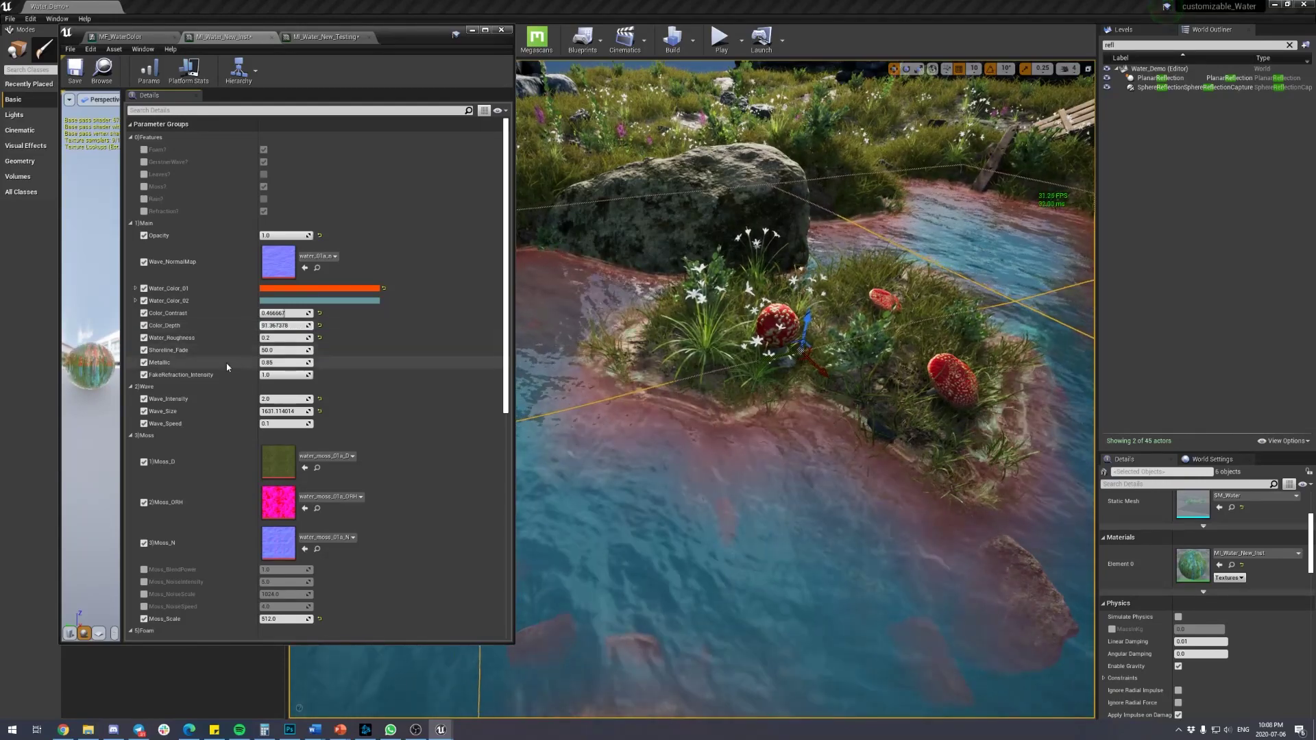
pyautogui.click(277, 338)
pyautogui.click(242, 349)
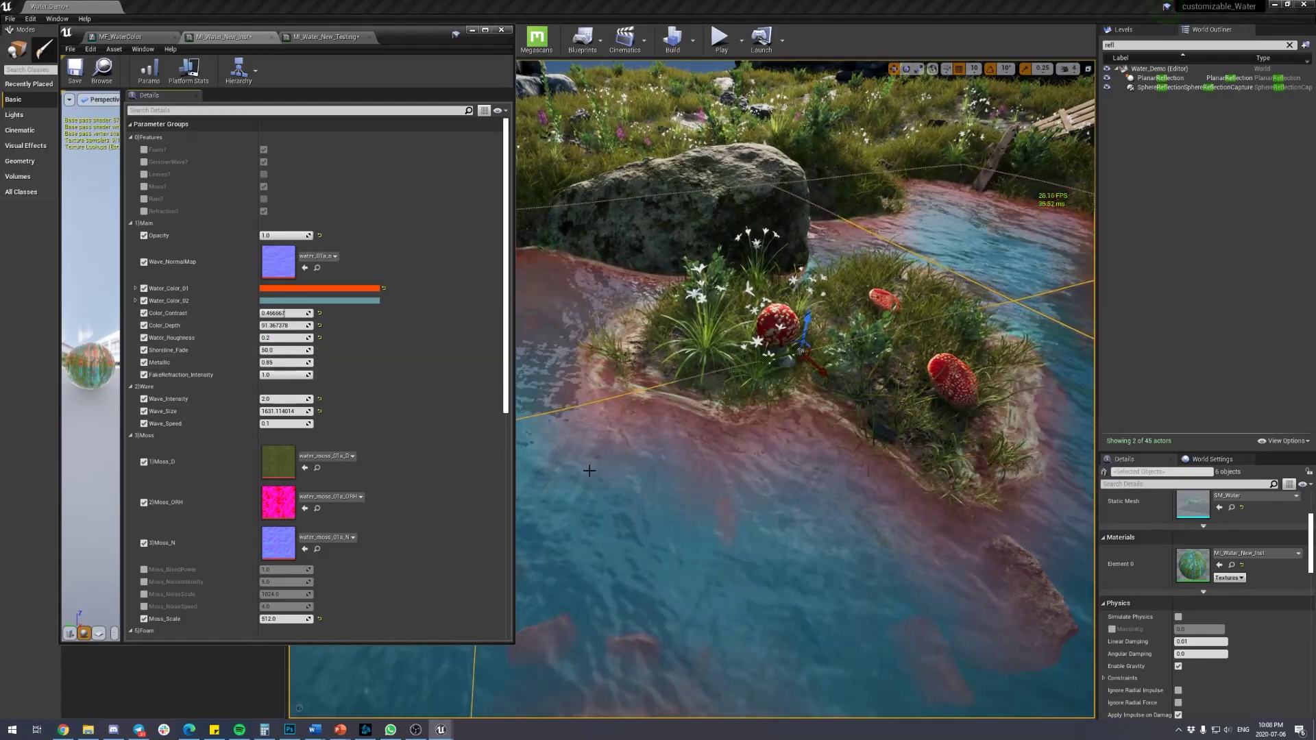
# - Try a Shoreline_Fade of about 39 at the riverbank and restore its default value
pyautogui.scroll(-5, 834, 470)
pyautogui.scroll(3, 834, 470)
pyautogui.moveTo(747, 493)
pyautogui.mouseDown(button='right')
pyautogui.moveTo(686, 549)
pyautogui.moveTo(692, 583)
pyautogui.moveTo(747, 493)
pyautogui.mouseUp(button='right')
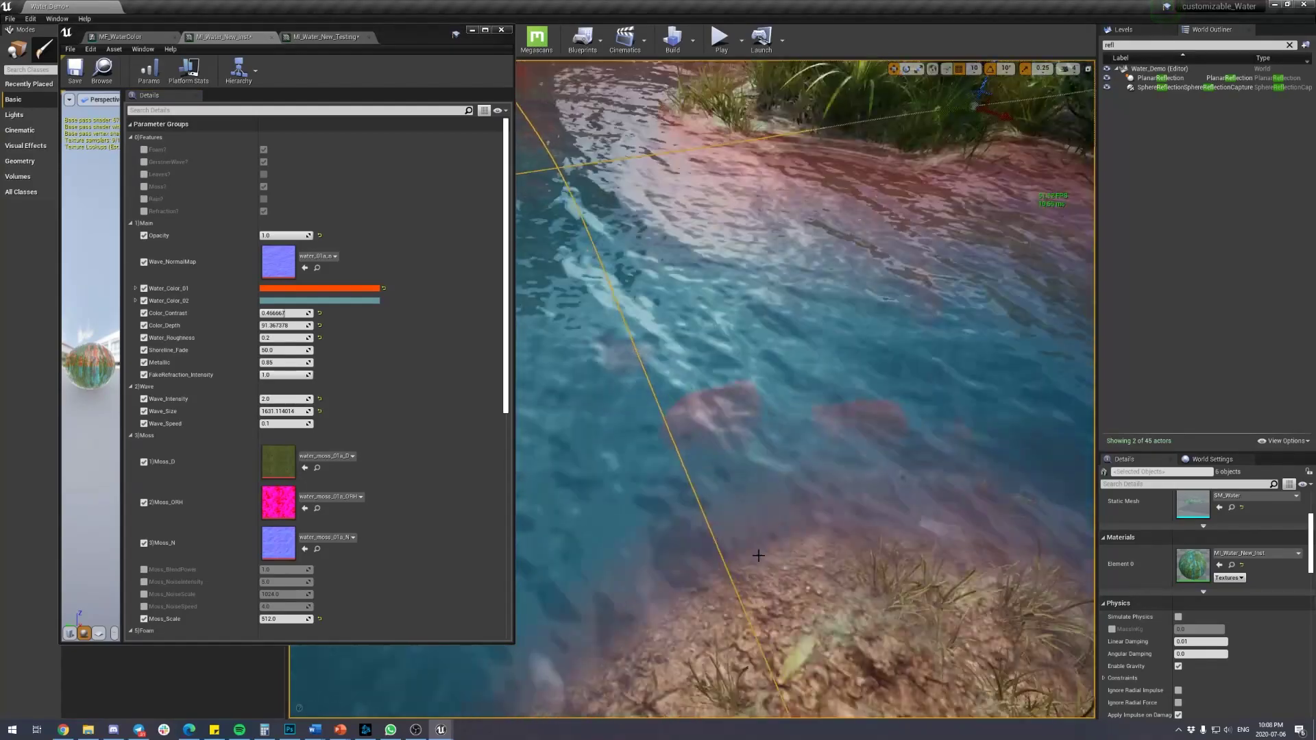
pyautogui.moveTo(851, 563); pyautogui.dragTo(882, 469)
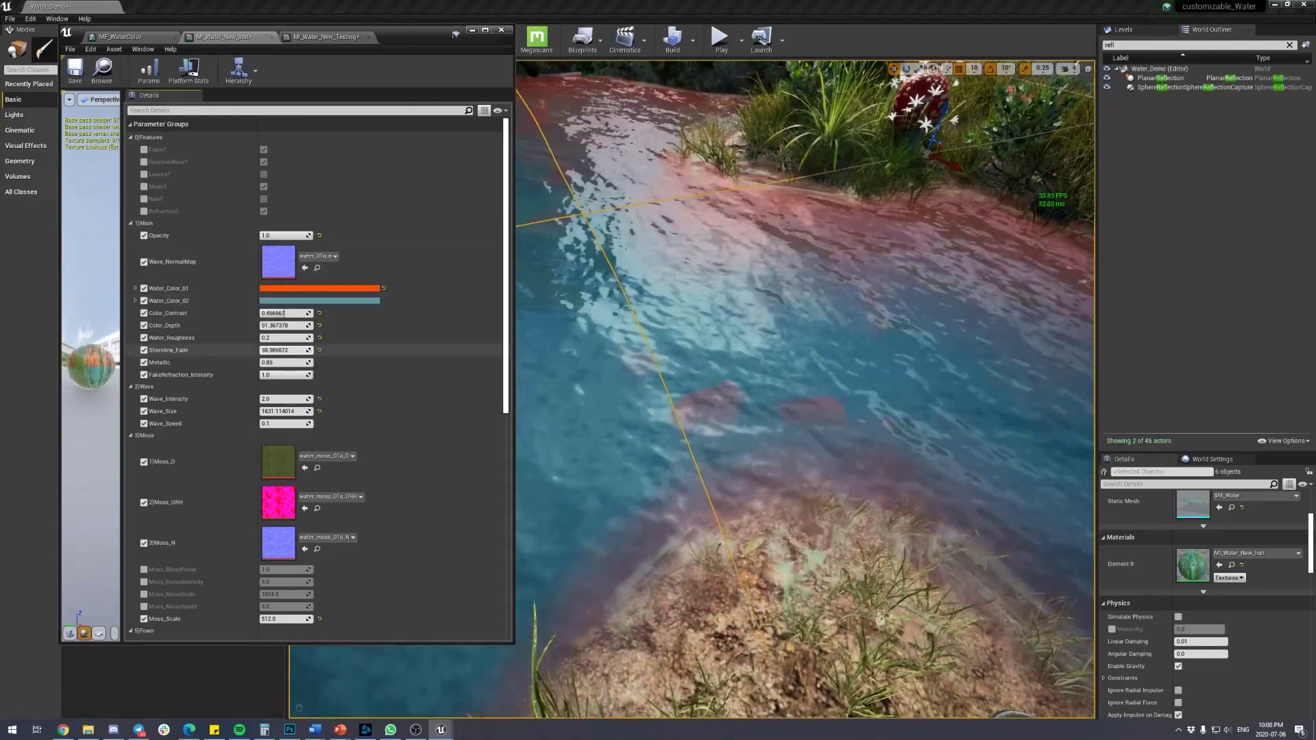
pyautogui.moveTo(285, 350)
pyautogui.mouseDown()
pyautogui.moveTo(251, 350)
pyautogui.moveTo(305, 350)
pyautogui.moveTo(290, 350)
pyautogui.mouseUp()
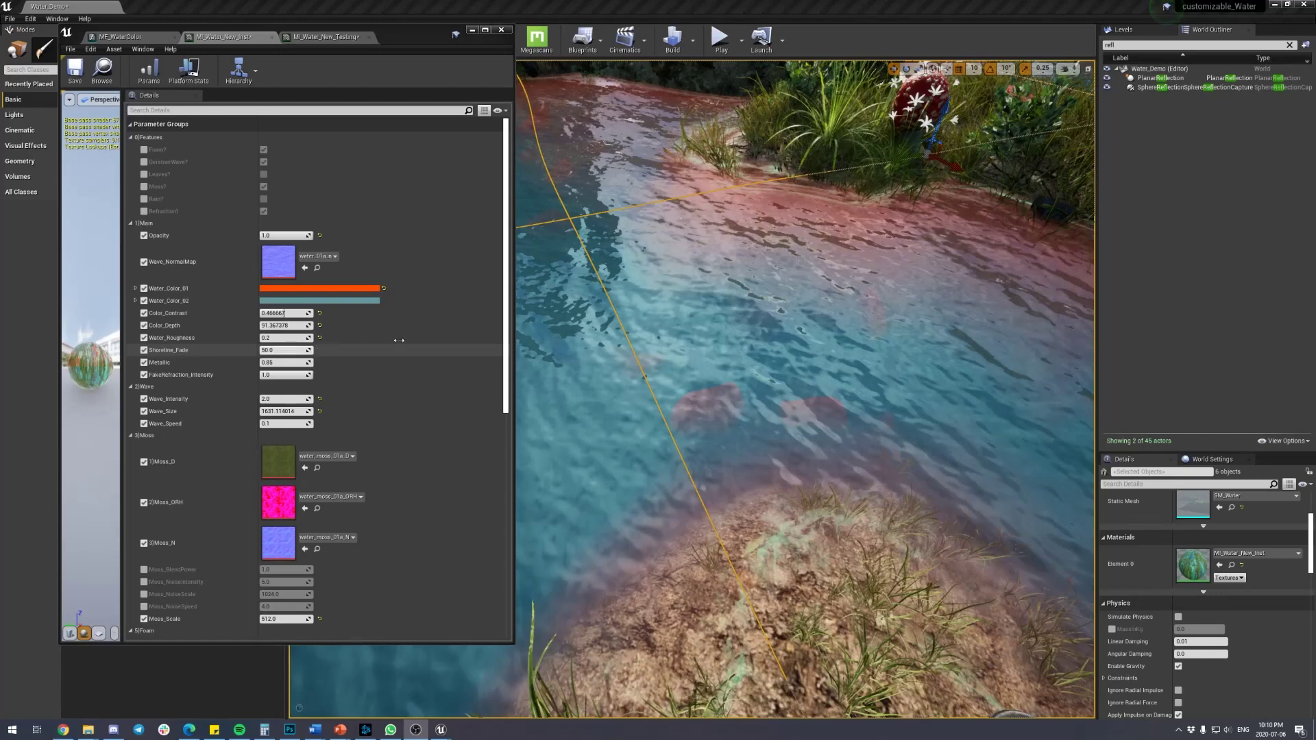
# - Try a Metallic value of 0 on the water material and set it to 0.9
pyautogui.moveTo(741, 389)
pyautogui.mouseDown(button='right')
pyautogui.moveTo(658, 350)
pyautogui.moveTo(741, 389)
pyautogui.mouseUp(button='right')
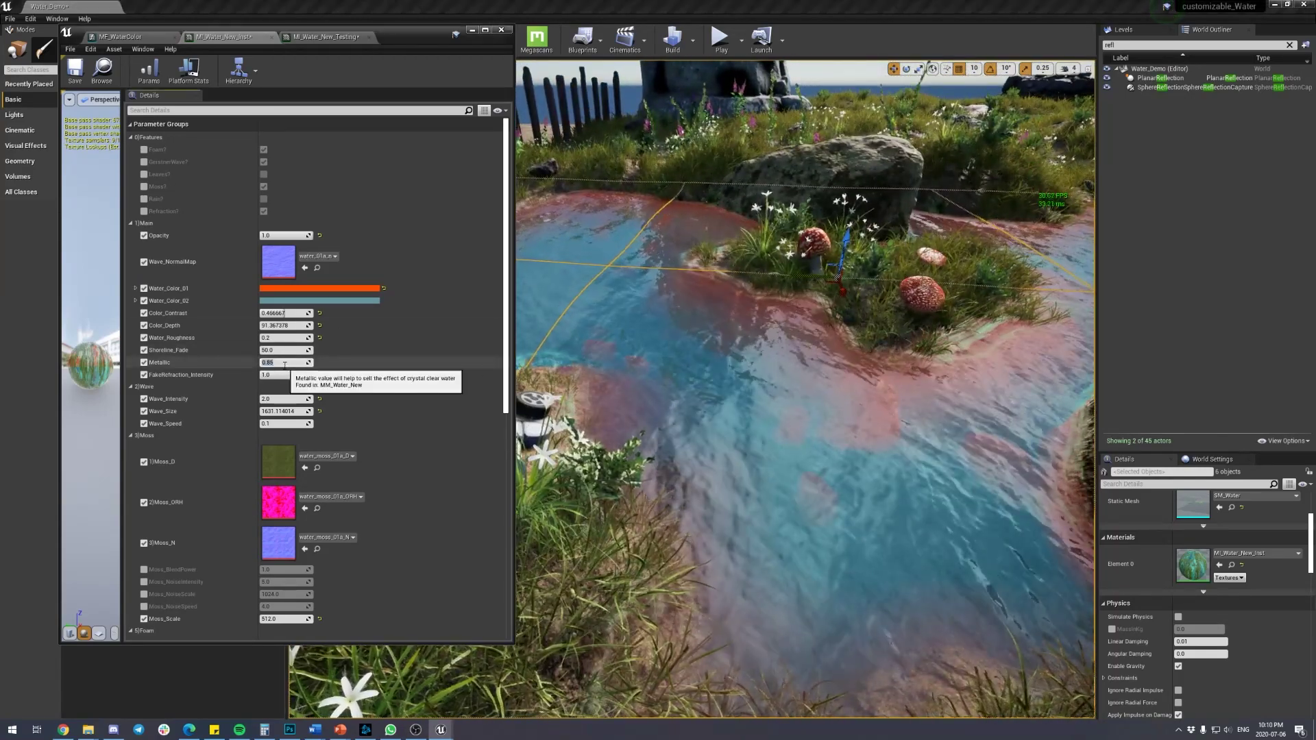
pyautogui.press('Return')
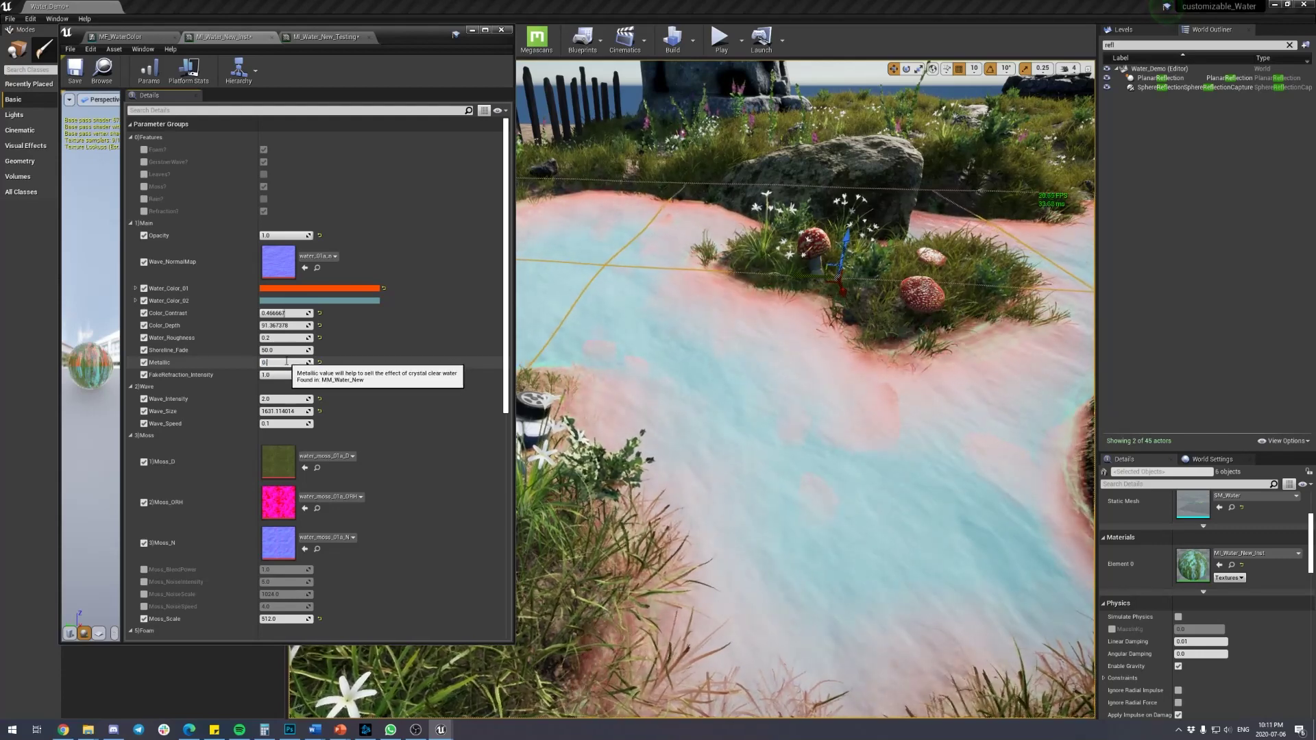
pyautogui.press('Return')
pyautogui.write('0.')
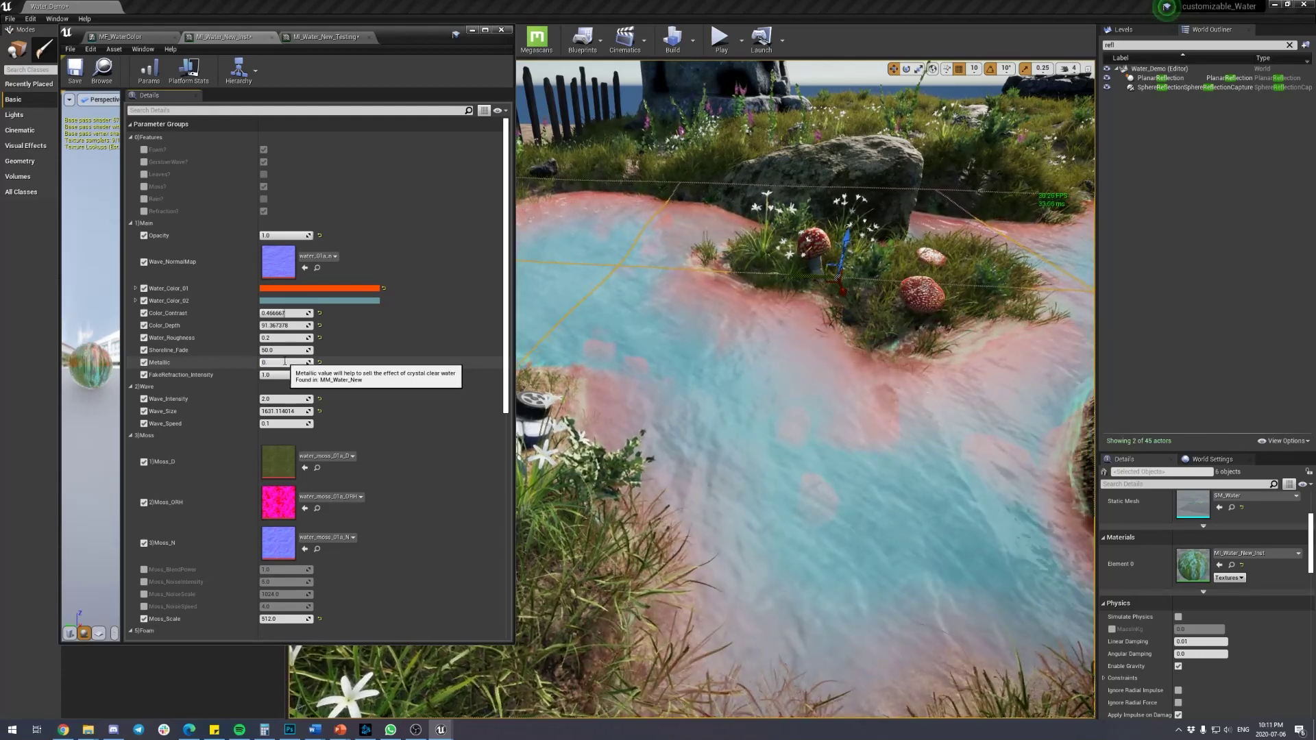
pyautogui.write('9')
pyautogui.press('Return')
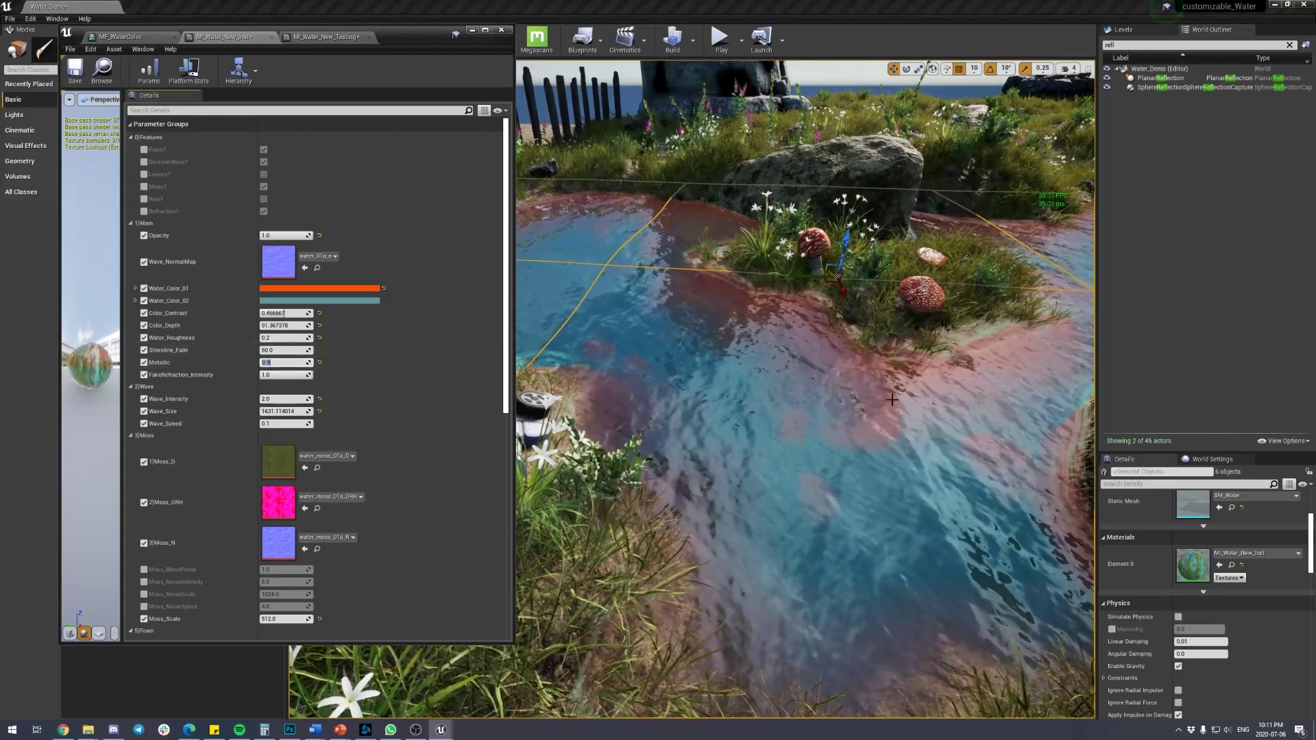
# - Inspect the water around the island and set the material's Opacity to 0.6
pyautogui.moveTo(860, 403); pyautogui.dragTo(919, 374, button='right')
pyautogui.scroll(-6, 858, 401)
pyautogui.scroll(6, 850, 412)
pyautogui.scroll(5, 856, 399)
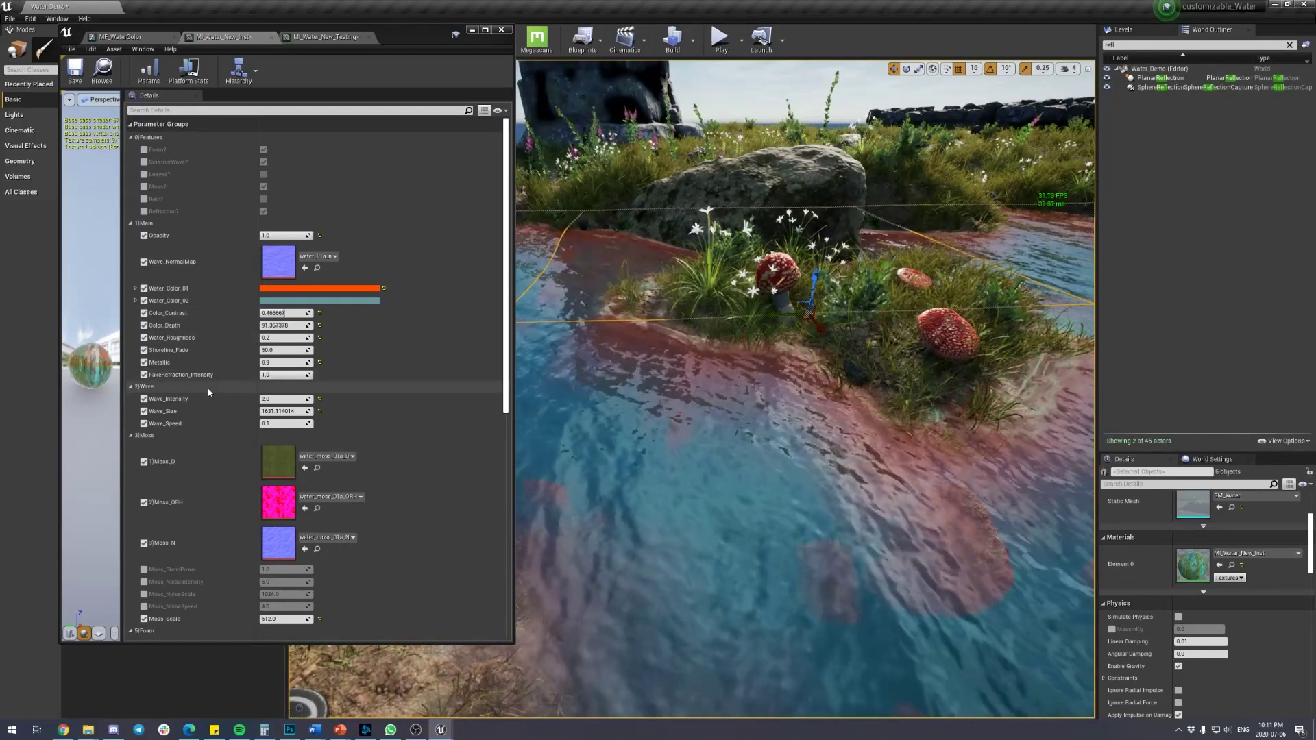
pyautogui.moveTo(857, 500); pyautogui.dragTo(885, 521, button='right')
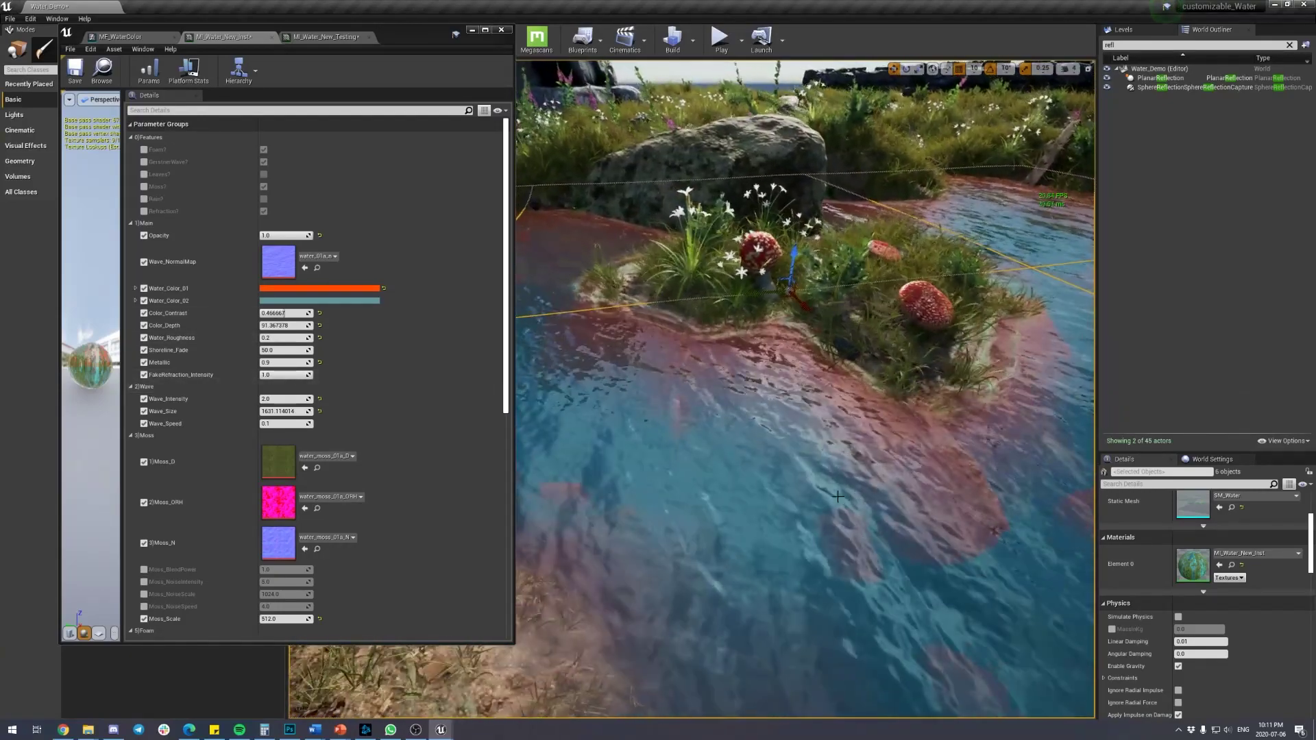
pyautogui.click(289, 234)
pyautogui.write('0')
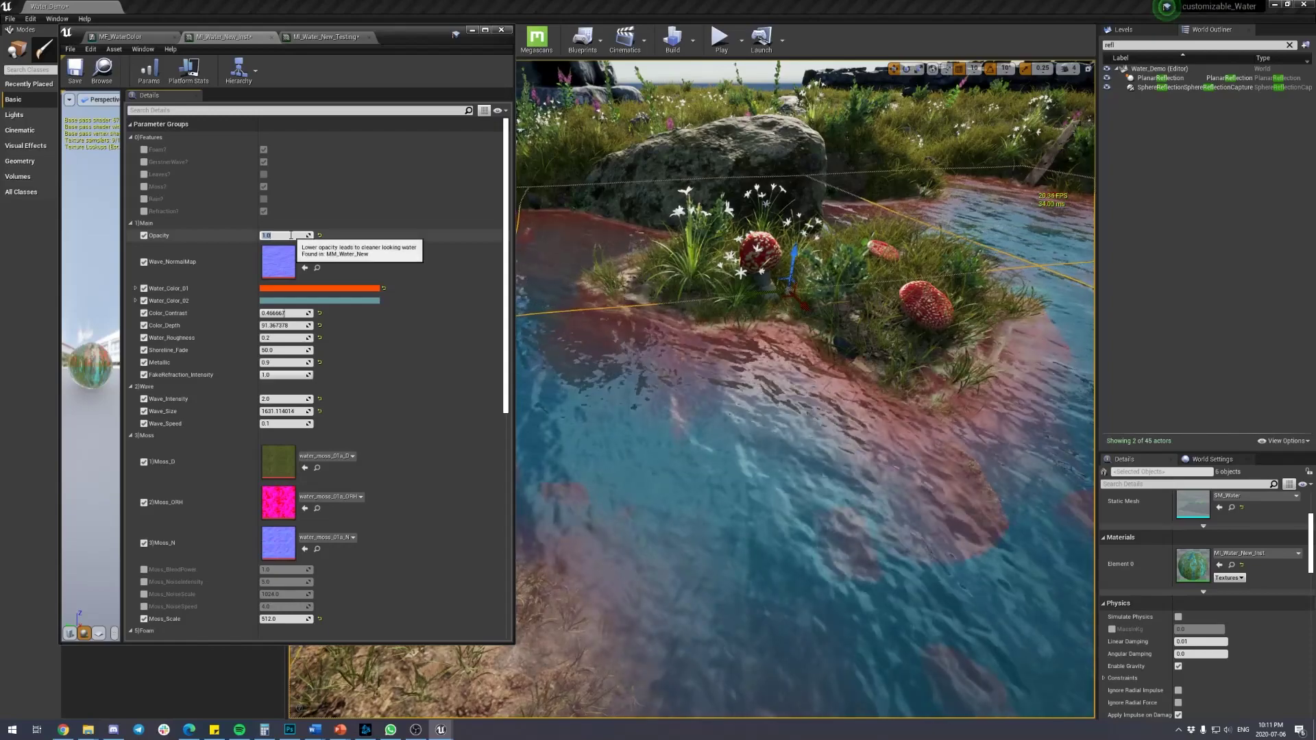
pyautogui.write('.6')
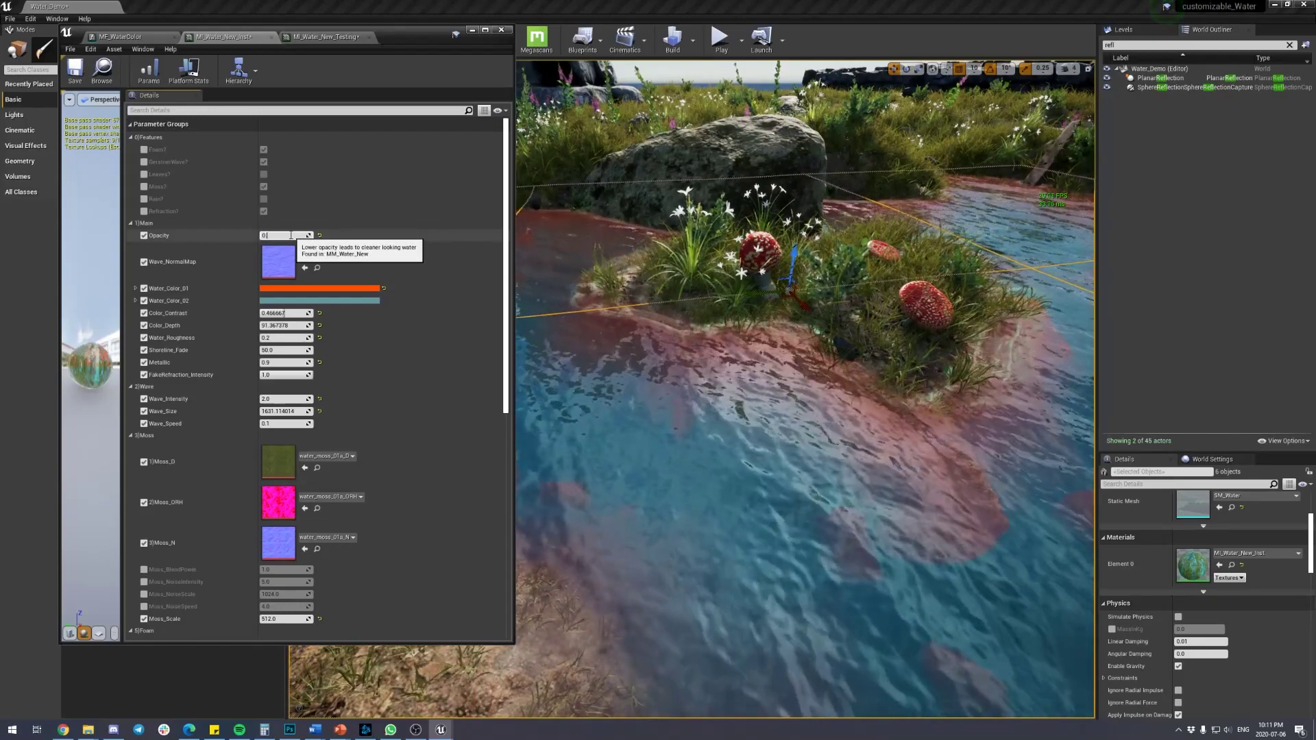
pyautogui.press('Return')
# - Lower Wave_Intensity to 0.3 and set FakeRefraction_Intensity to 0 while viewing the submerged stones near the bank
pyautogui.press('w')
pyautogui.moveTo(754, 384); pyautogui.dragTo(658, 528, button='right')
pyautogui.moveTo(691, 440); pyautogui.dragTo(755, 426, button='right')
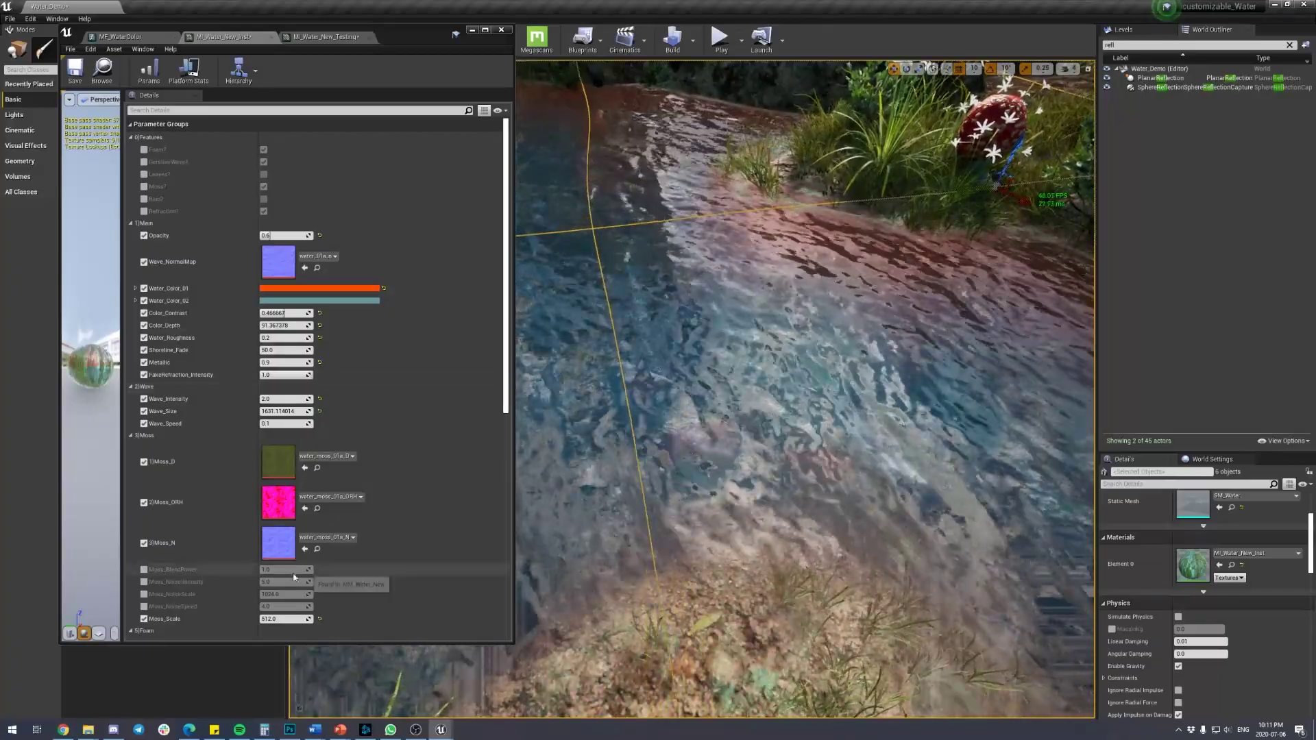
pyautogui.scroll(-2, 218, 552)
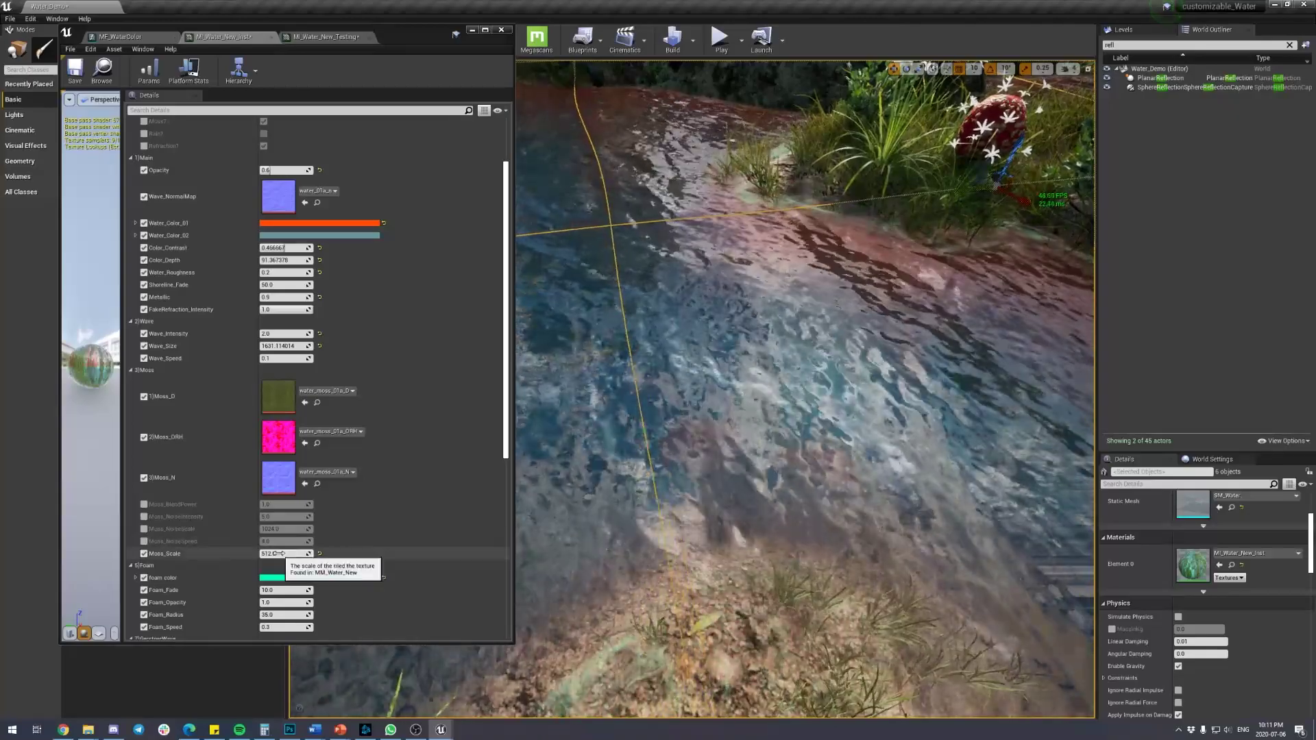
pyautogui.scroll(2, 274, 445)
pyautogui.click(281, 399)
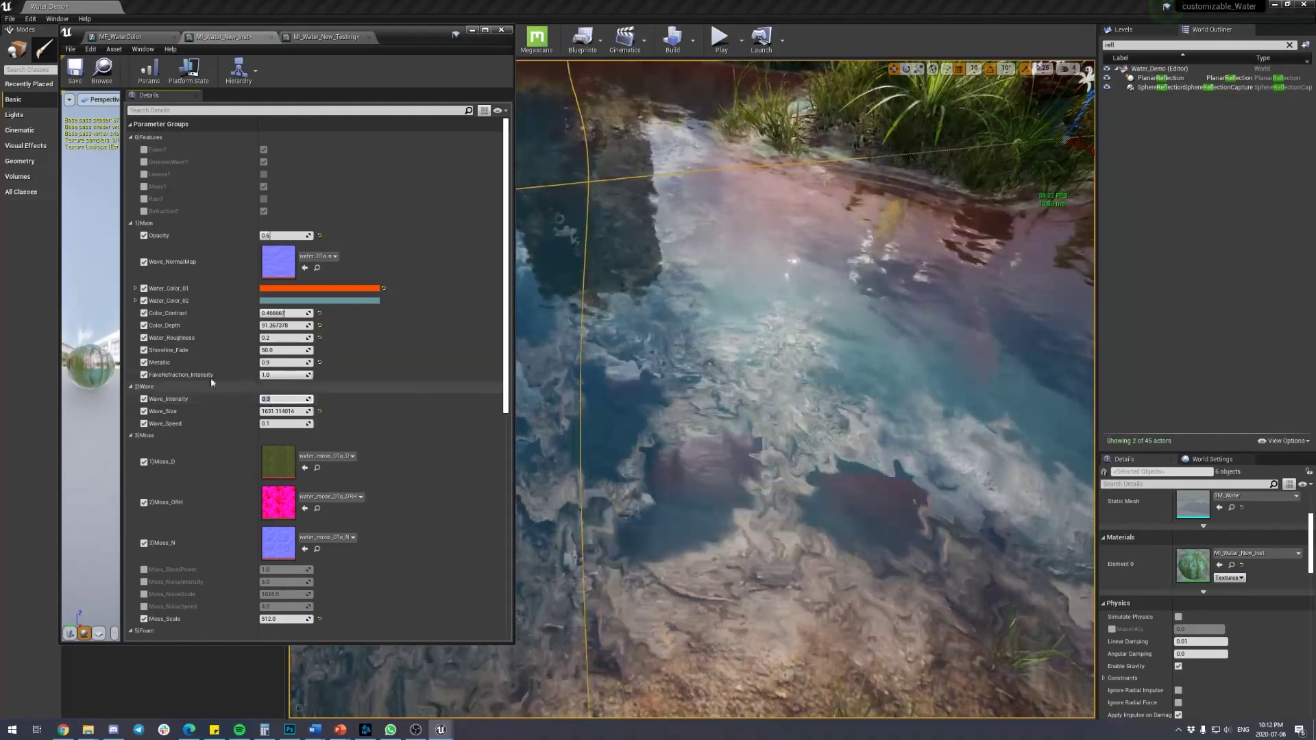
pyautogui.click(272, 376)
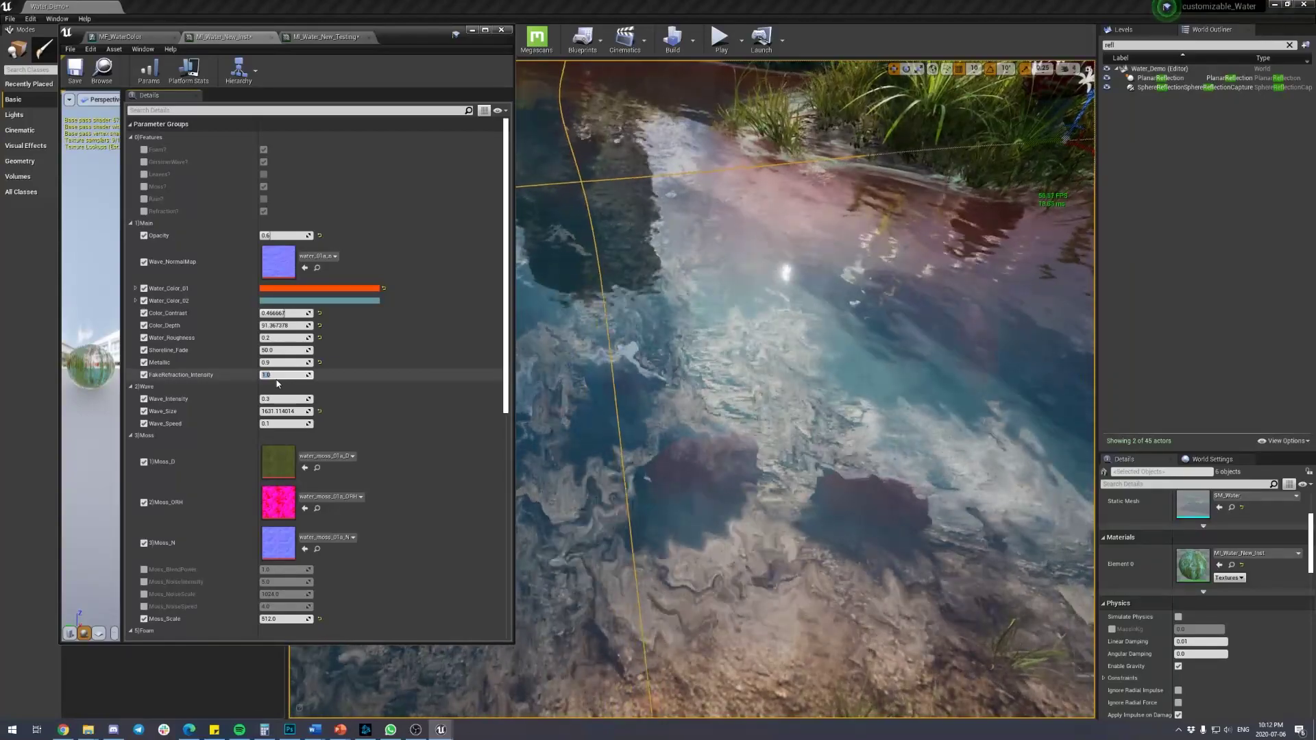
pyautogui.write('0')
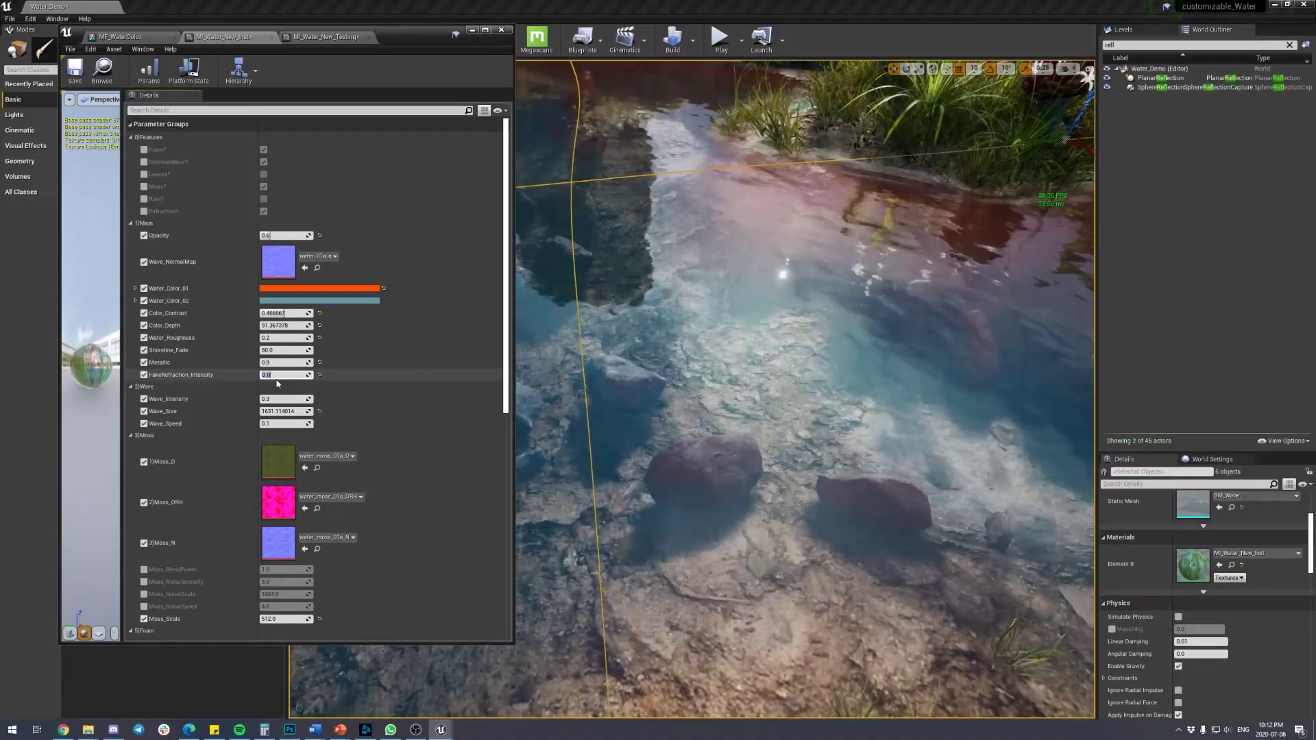
pyautogui.press('Return')
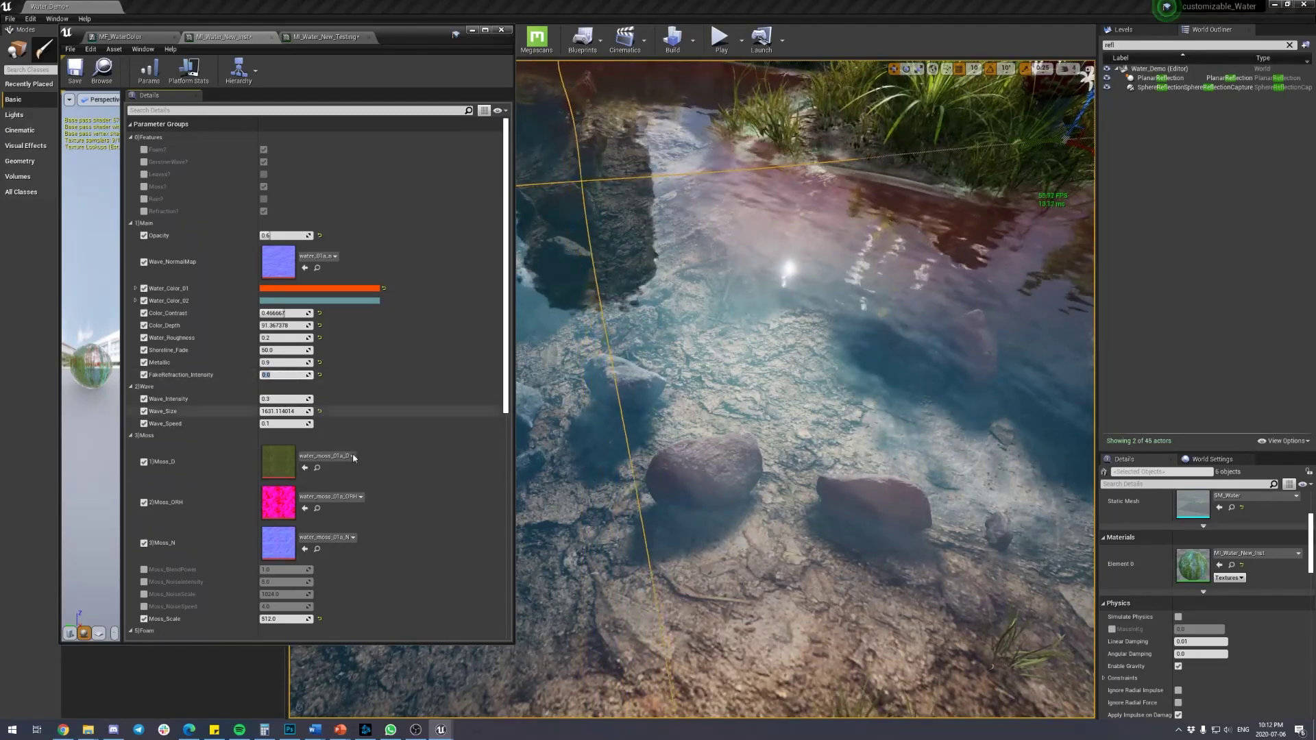
# - Set Wave_Intensity to 2 and inspect the water surface above the submerged stones
pyautogui.click(308, 398)
pyautogui.write('2')
pyautogui.press('Return')
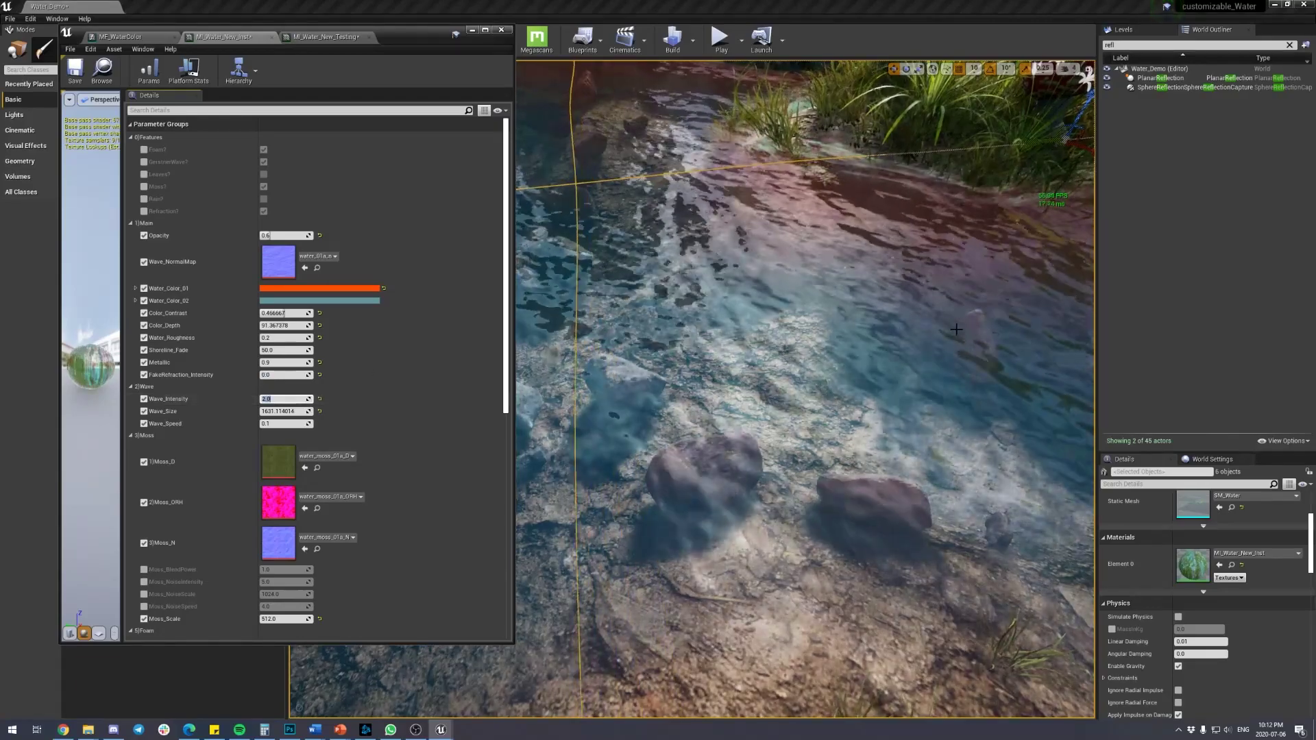
pyautogui.moveTo(754, 384); pyautogui.dragTo(987, 383, button='right')
pyautogui.moveTo(805, 391); pyautogui.dragTo(806, 391, button='right')
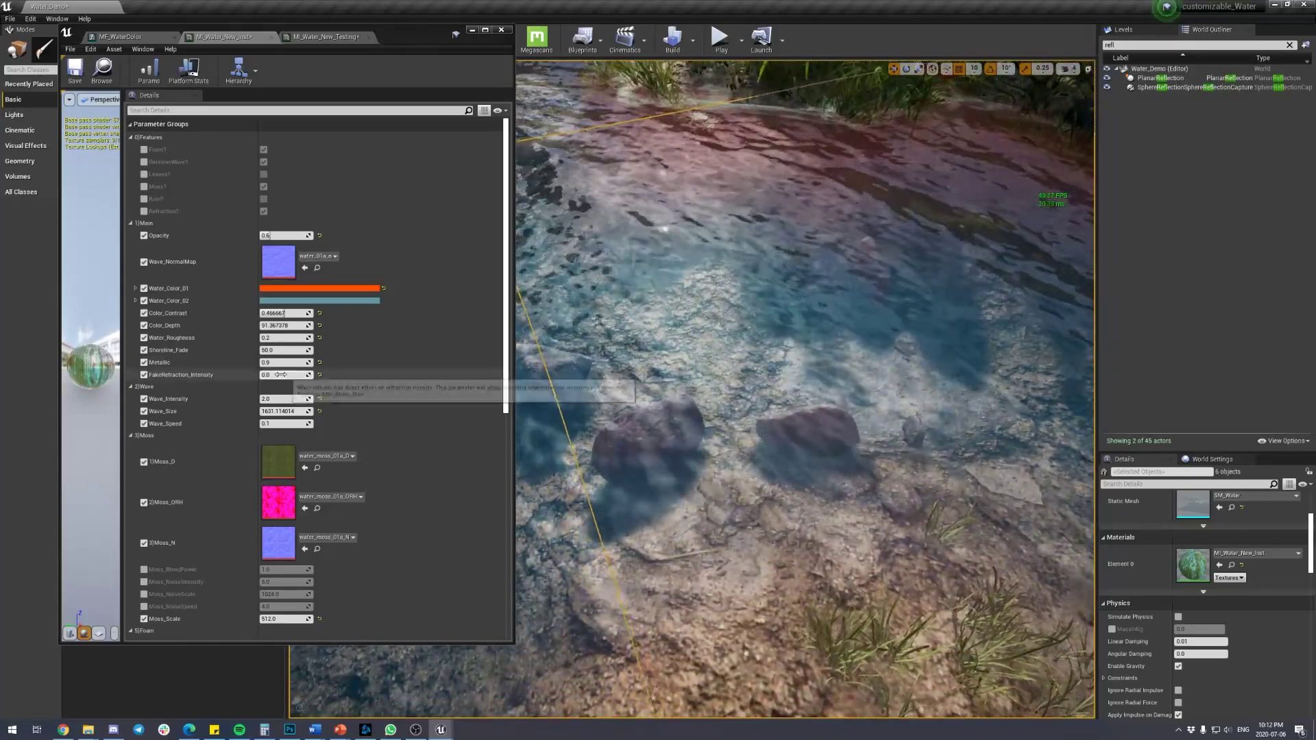
# - Set both FakeRefraction_Intensity and Wave_Intensity of the water material to 1
pyautogui.click(278, 375)
pyautogui.write('0.1')
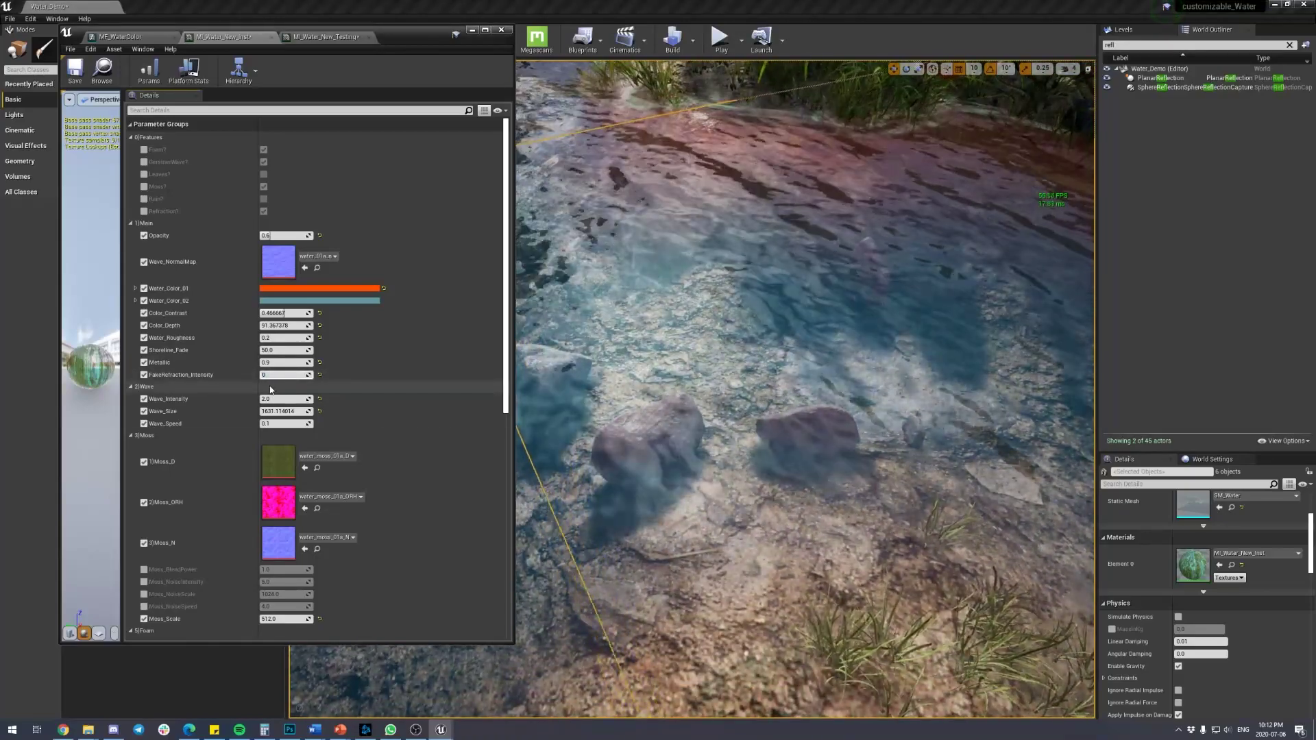
pyautogui.press('Return')
pyautogui.write('1')
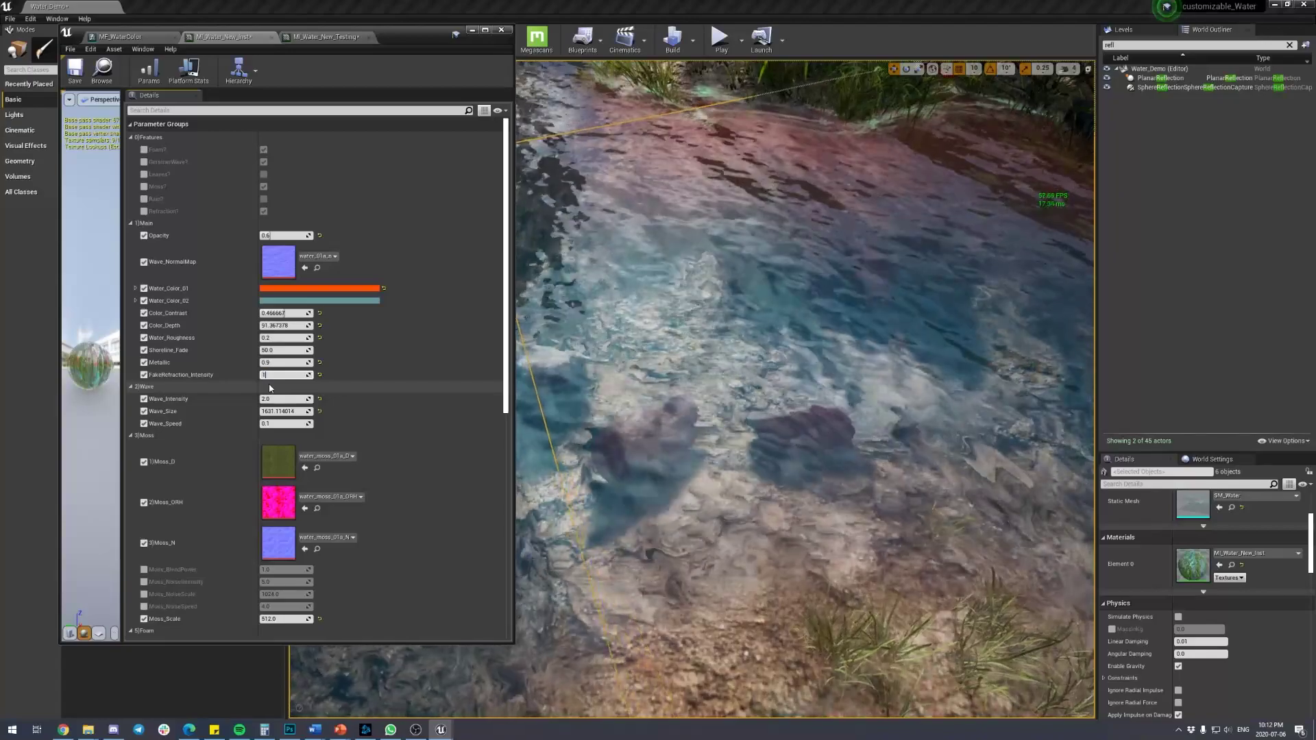
pyautogui.press('Return')
pyautogui.scroll(-5, 739, 296)
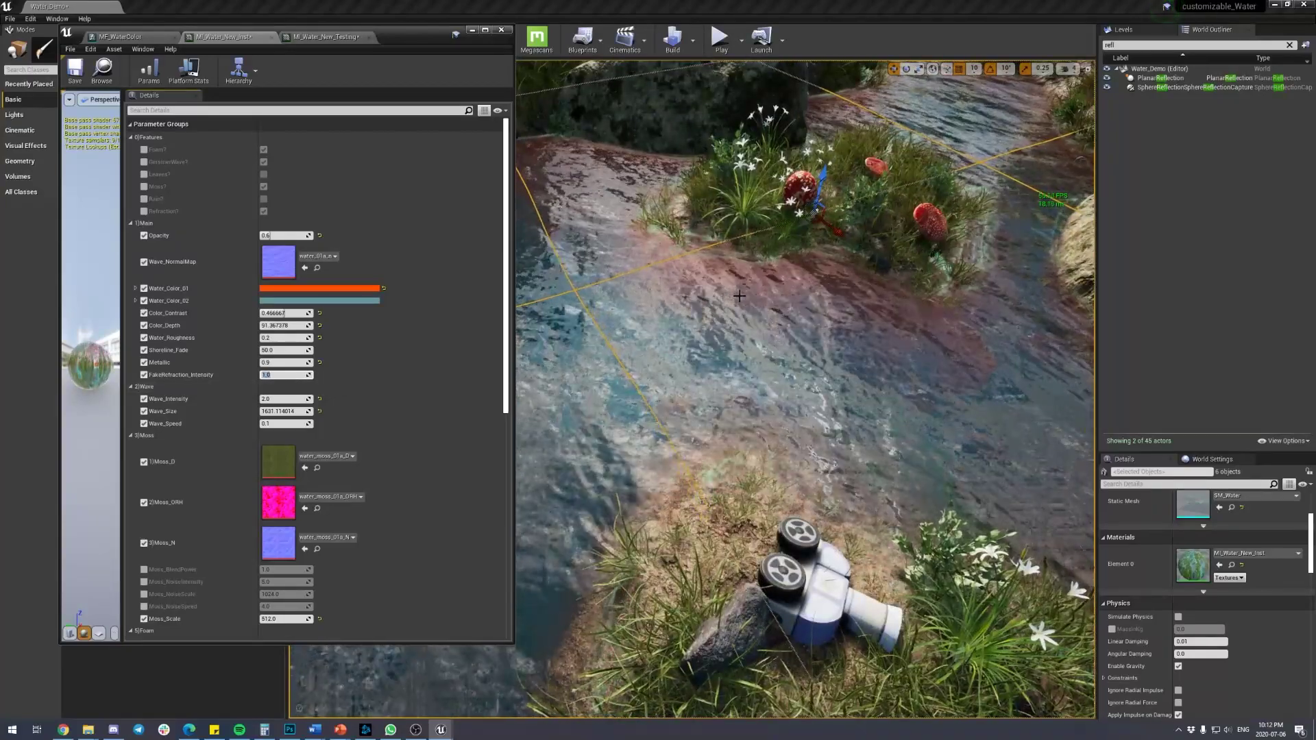
pyautogui.click(288, 399)
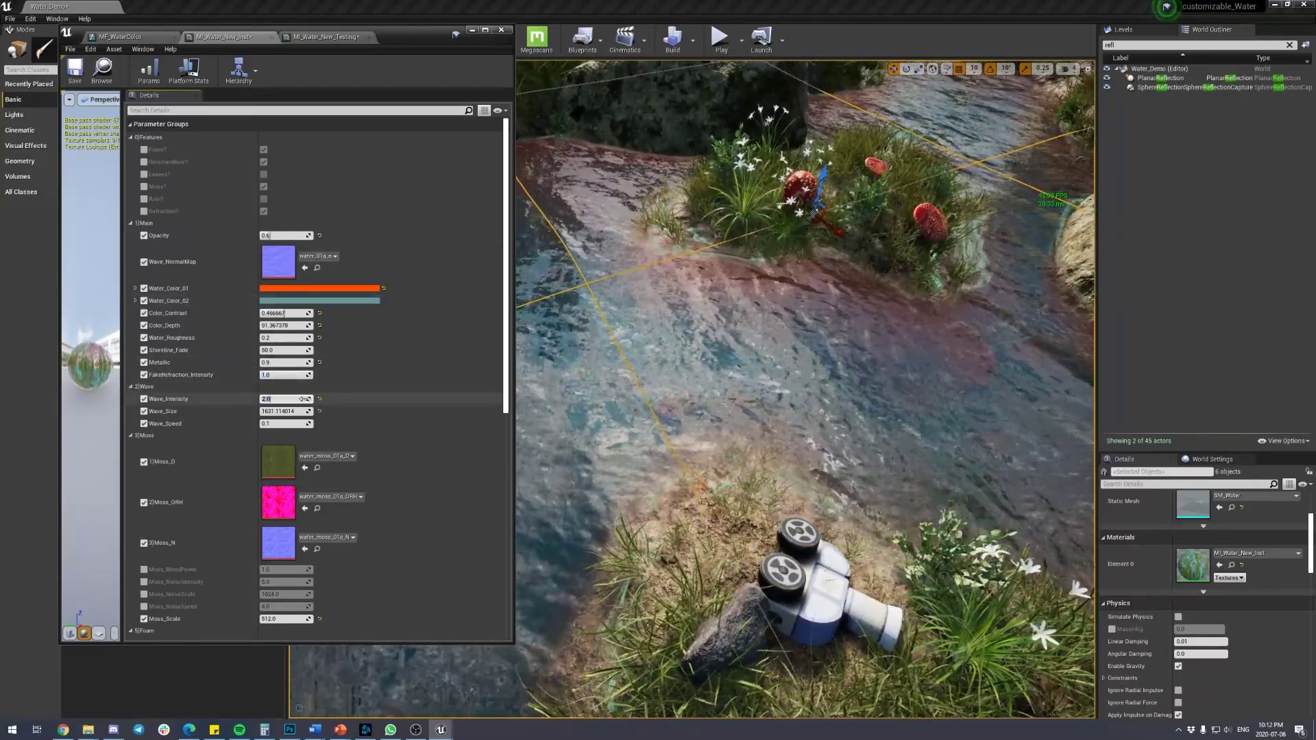
pyautogui.write('1')
pyautogui.press('Return')
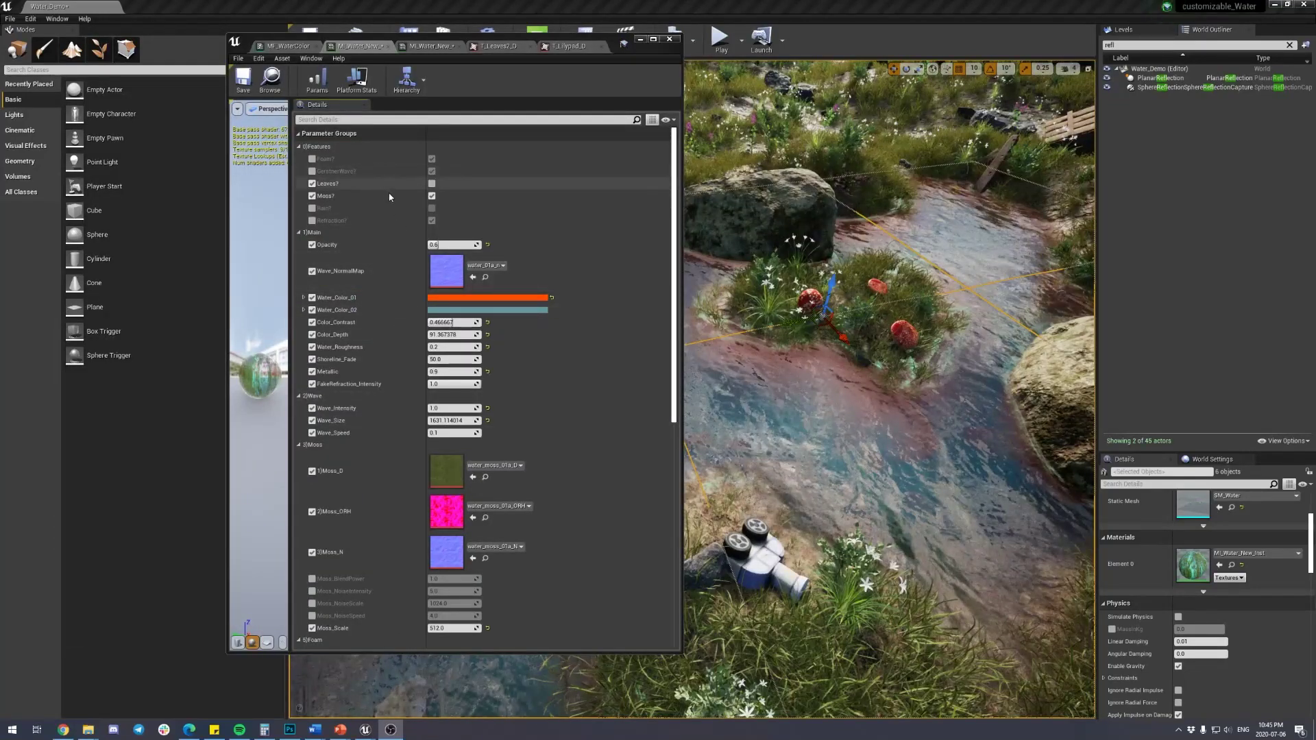
# - Switch the Moss feature off and on again, and enable the Leaves feature
pyautogui.scroll(-1, 542, 370)
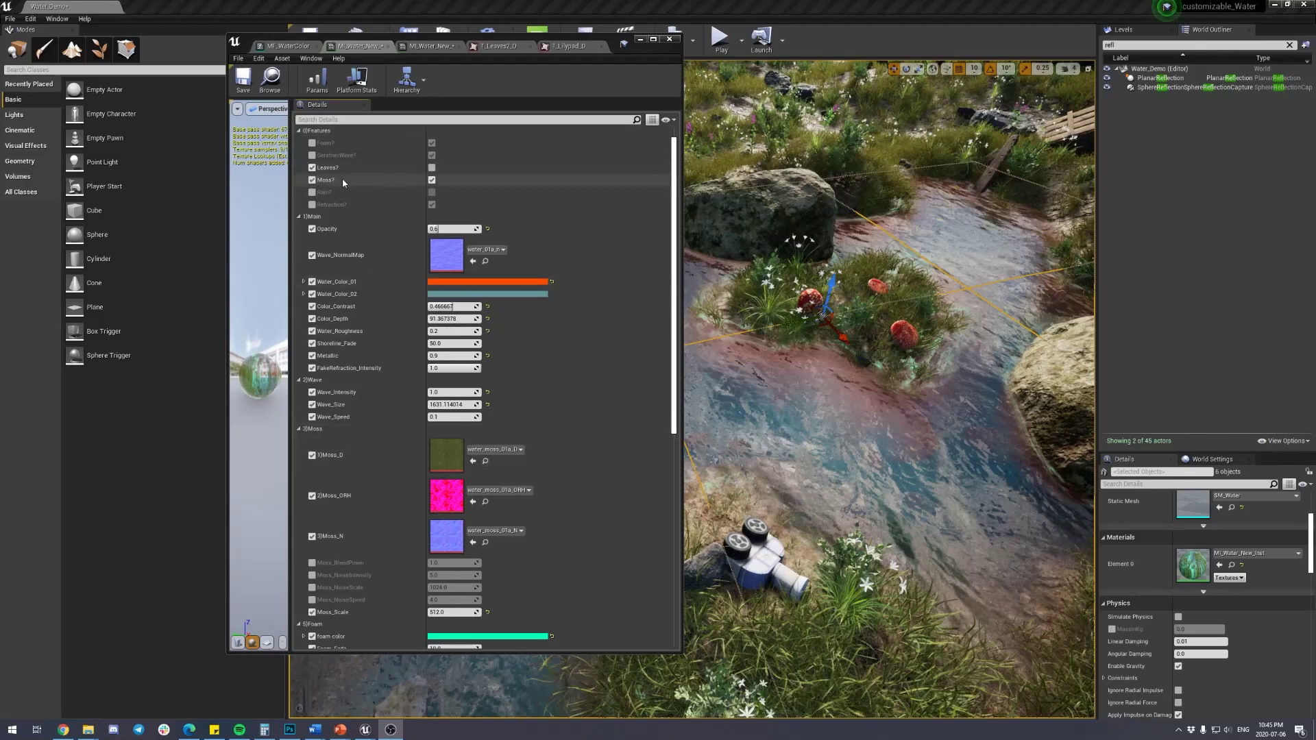
pyautogui.click(432, 180)
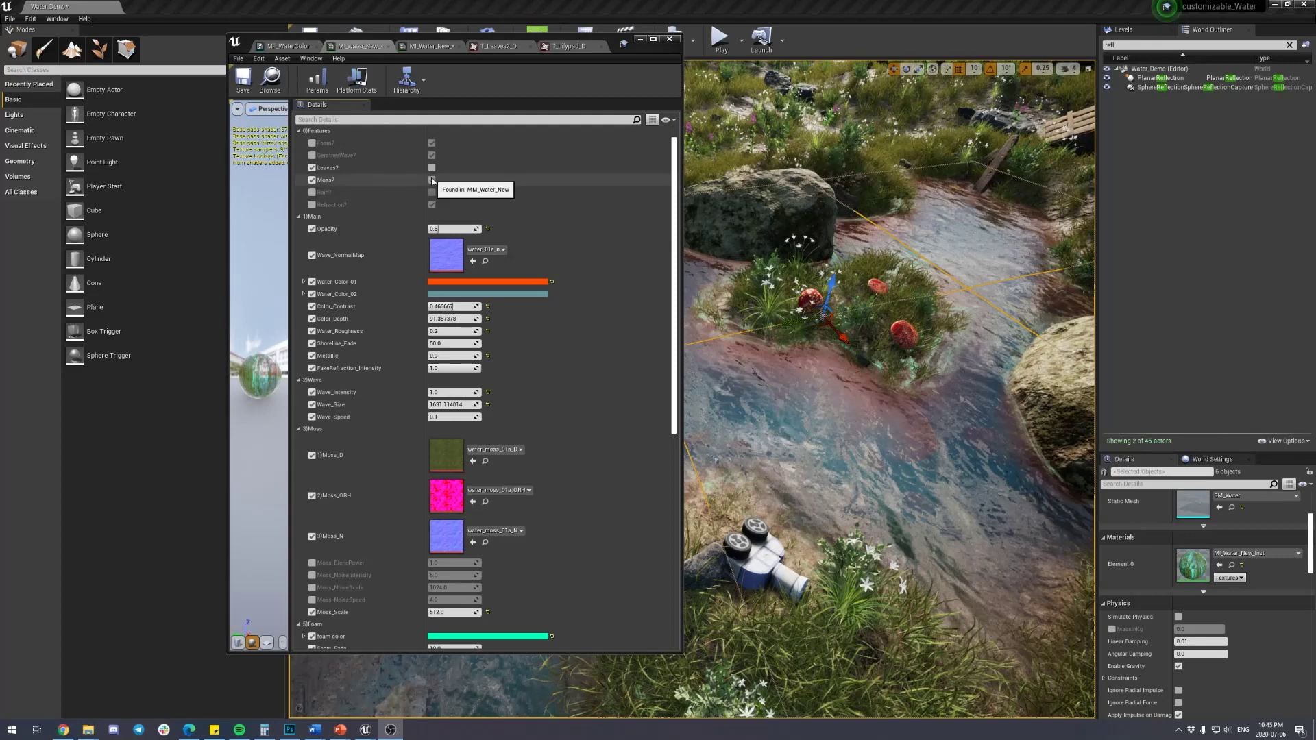
pyautogui.click(432, 179)
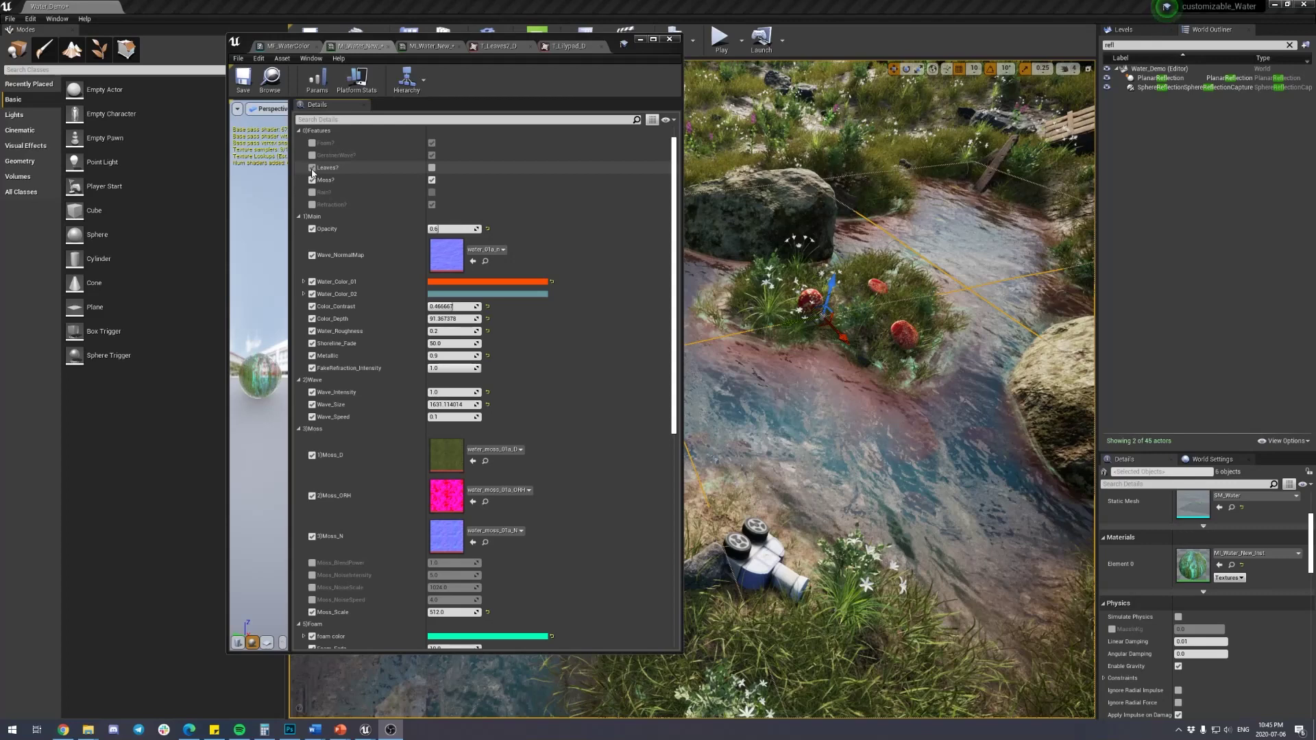
pyautogui.click(432, 168)
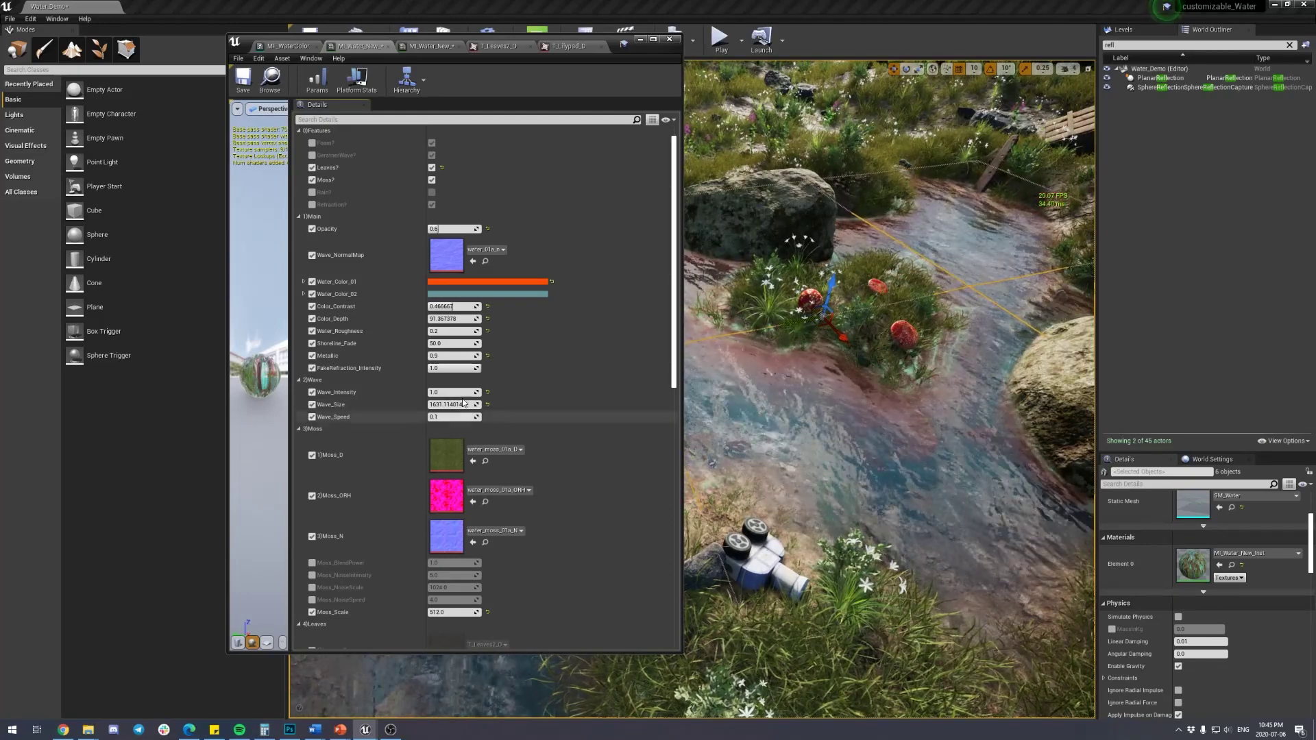
# - Turn off the overrides of the three texture parameters in the Moss group
pyautogui.scroll(-3, 463, 403)
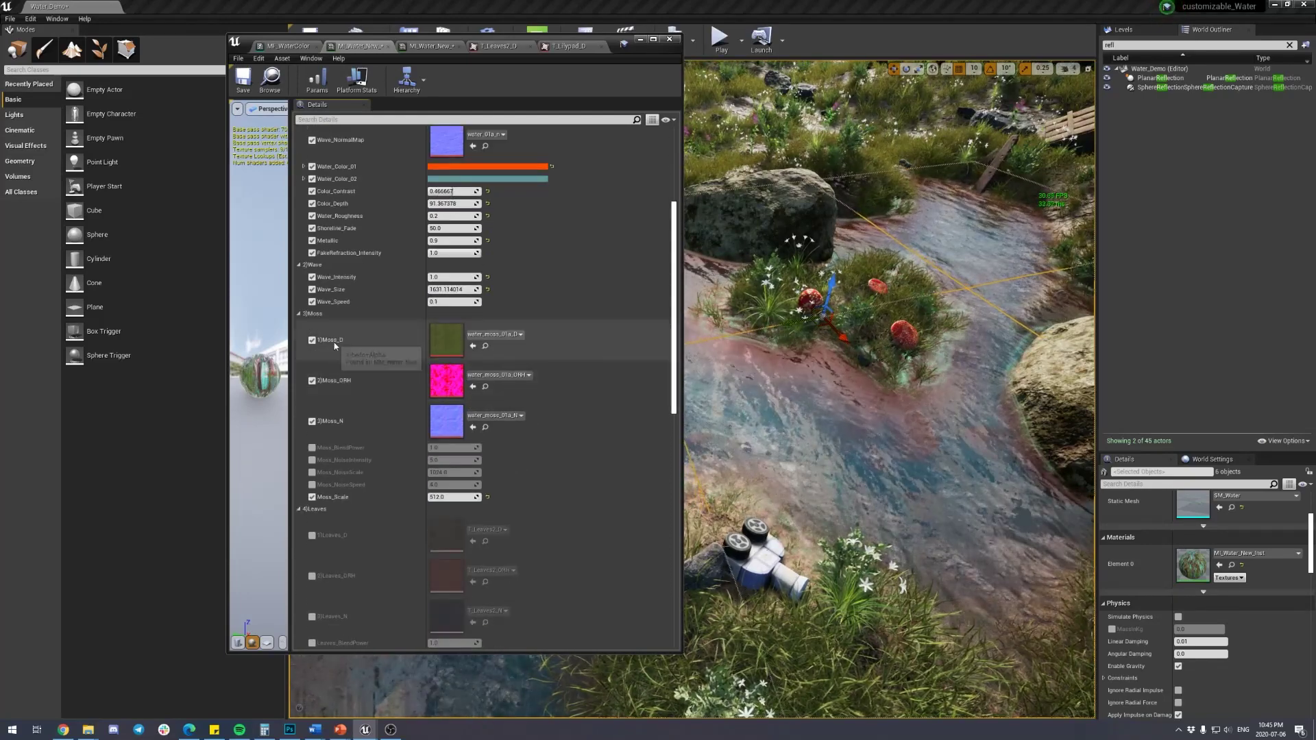
pyautogui.click(312, 341)
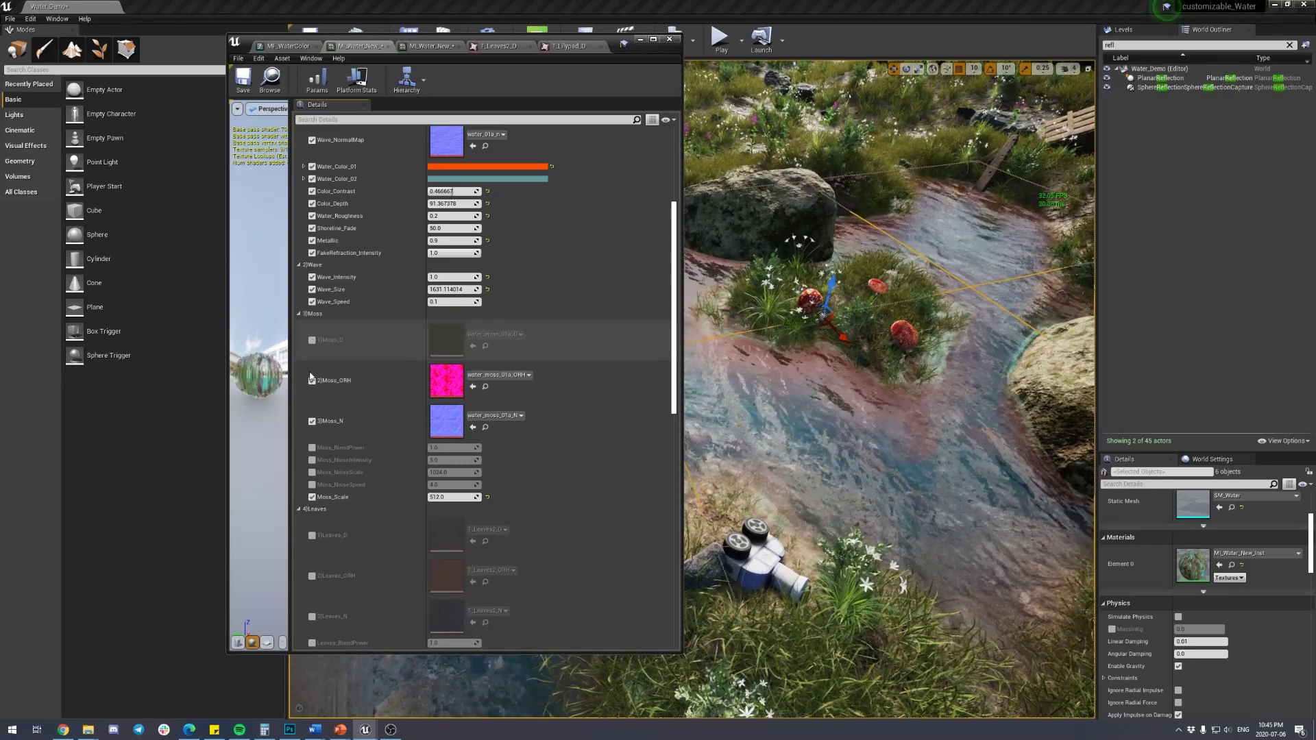
pyautogui.click(312, 381)
pyautogui.click(312, 421)
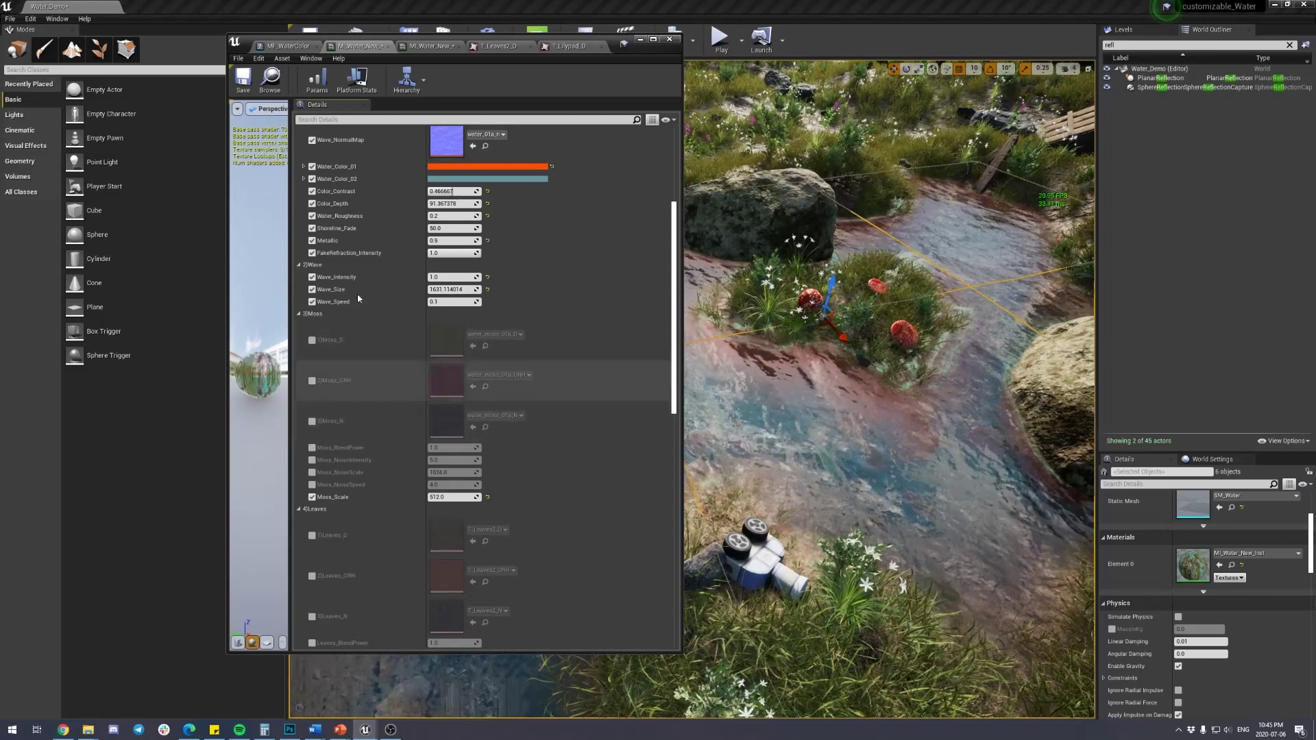
# - Paint moss onto the water below the flower island with only the red vertex colour channel
pyautogui.click(45, 48)
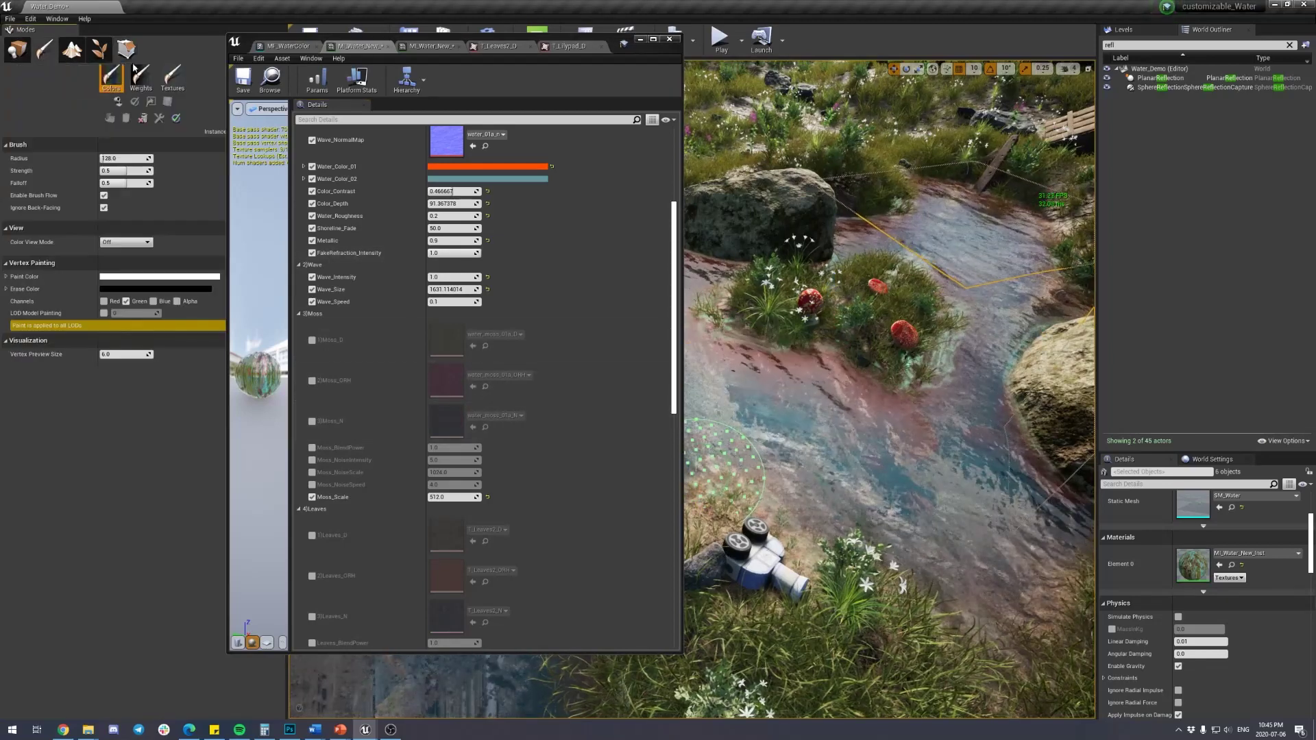
pyautogui.click(125, 302)
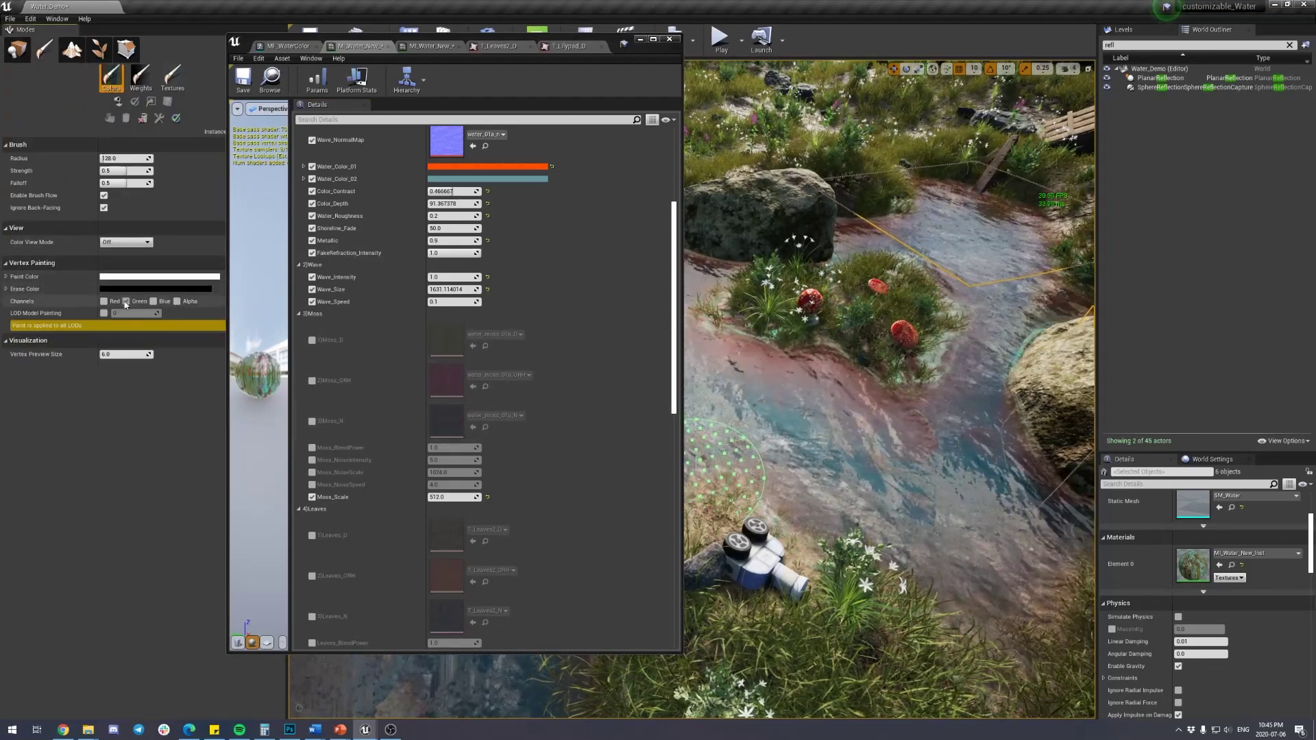
pyautogui.click(103, 302)
pyautogui.moveTo(779, 411)
pyautogui.mouseDown()
pyautogui.moveTo(896, 441)
pyautogui.moveTo(838, 490)
pyautogui.mouseUp()
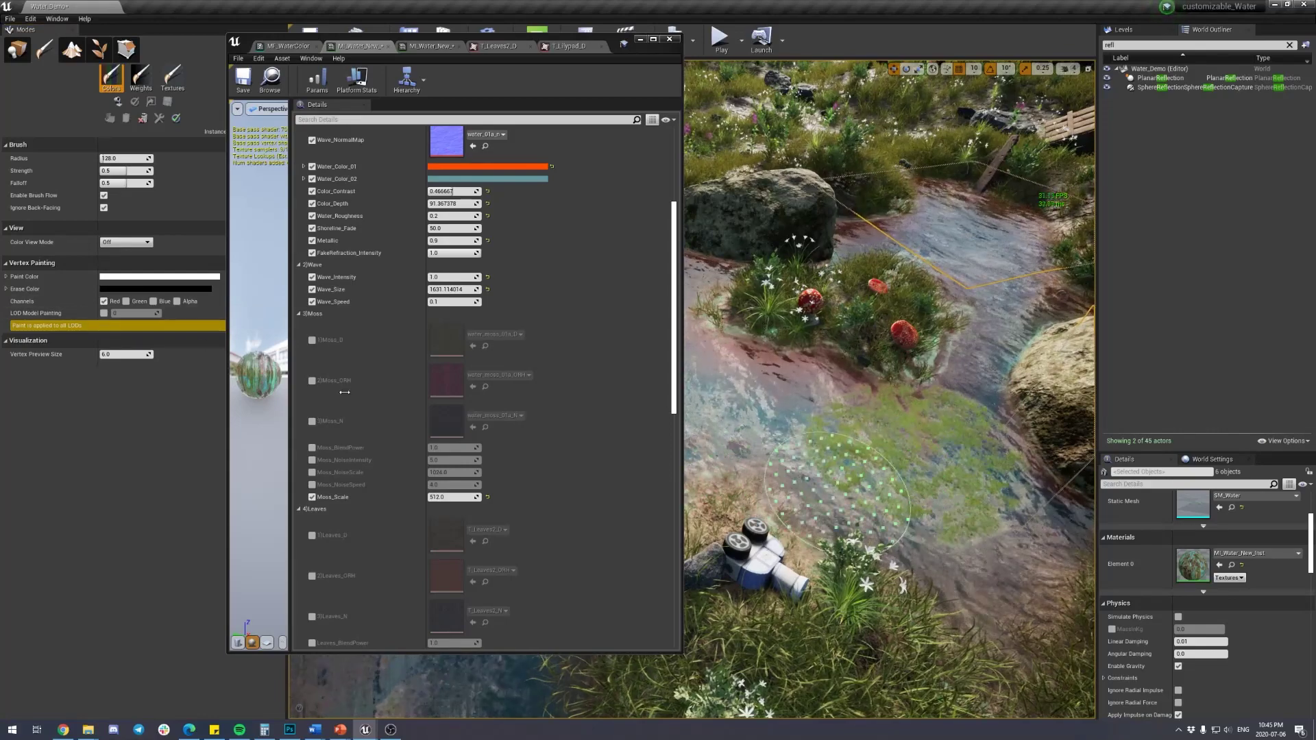
# - Paint leaves with only the green vertex channel, and cover the surrounding water with both red and green channels enabled
pyautogui.click(103, 302)
pyautogui.click(125, 301)
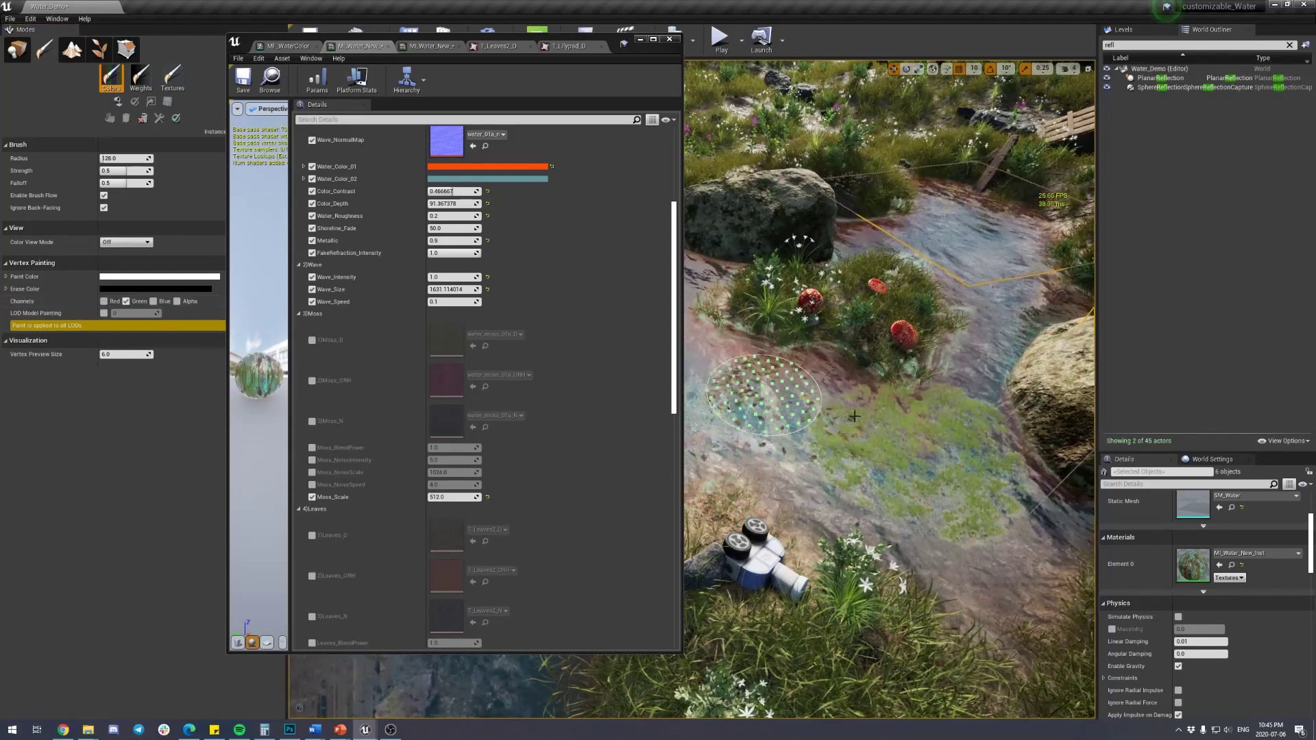
pyautogui.moveTo(855, 416); pyautogui.dragTo(809, 473)
pyautogui.click(103, 302)
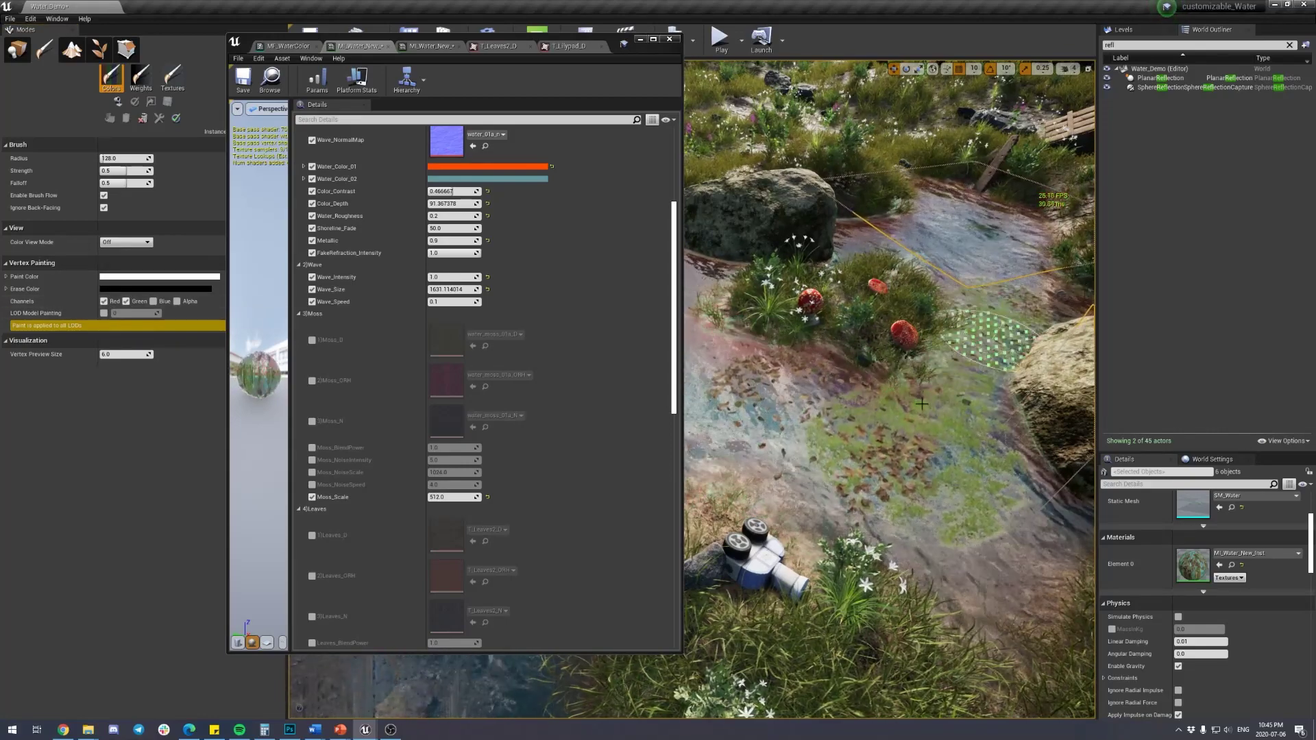
pyautogui.moveTo(922, 404)
pyautogui.mouseDown()
pyautogui.moveTo(823, 480)
pyautogui.moveTo(999, 558)
pyautogui.mouseUp()
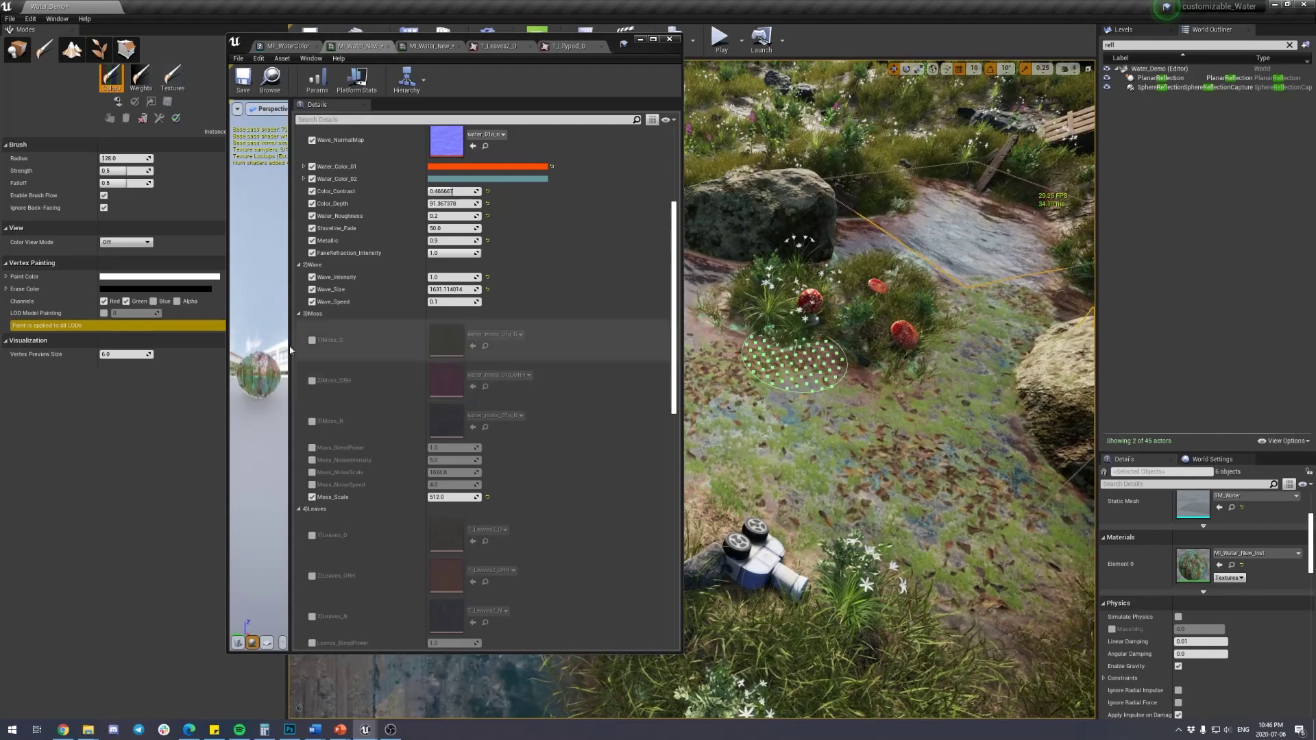
# - Turn the overrides of the three Moss texture parameters back on
pyautogui.click(312, 340)
pyautogui.click(311, 381)
pyautogui.click(312, 421)
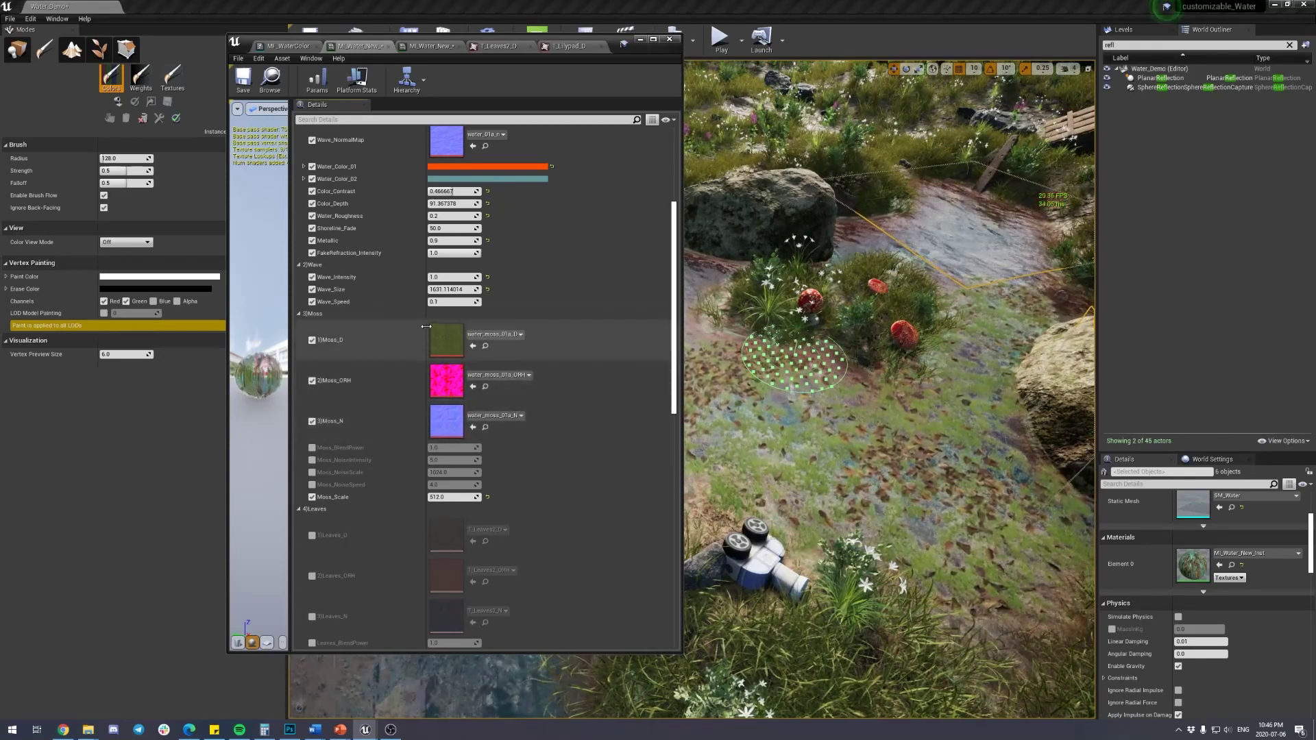
# - Review the Moss and Leaves textures of the other water material instance and return to the instance being edited
pyautogui.click(432, 50)
pyautogui.scroll(-2, 491, 458)
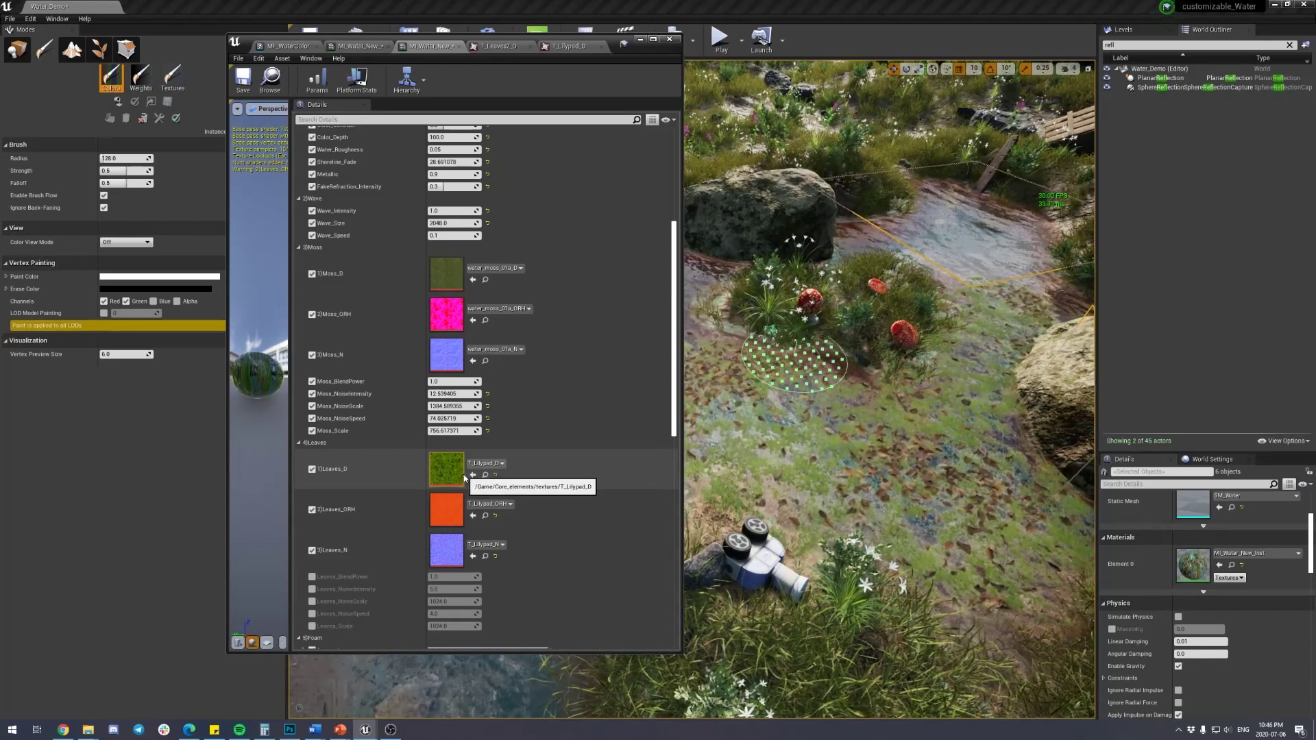
pyautogui.scroll(2, 427, 464)
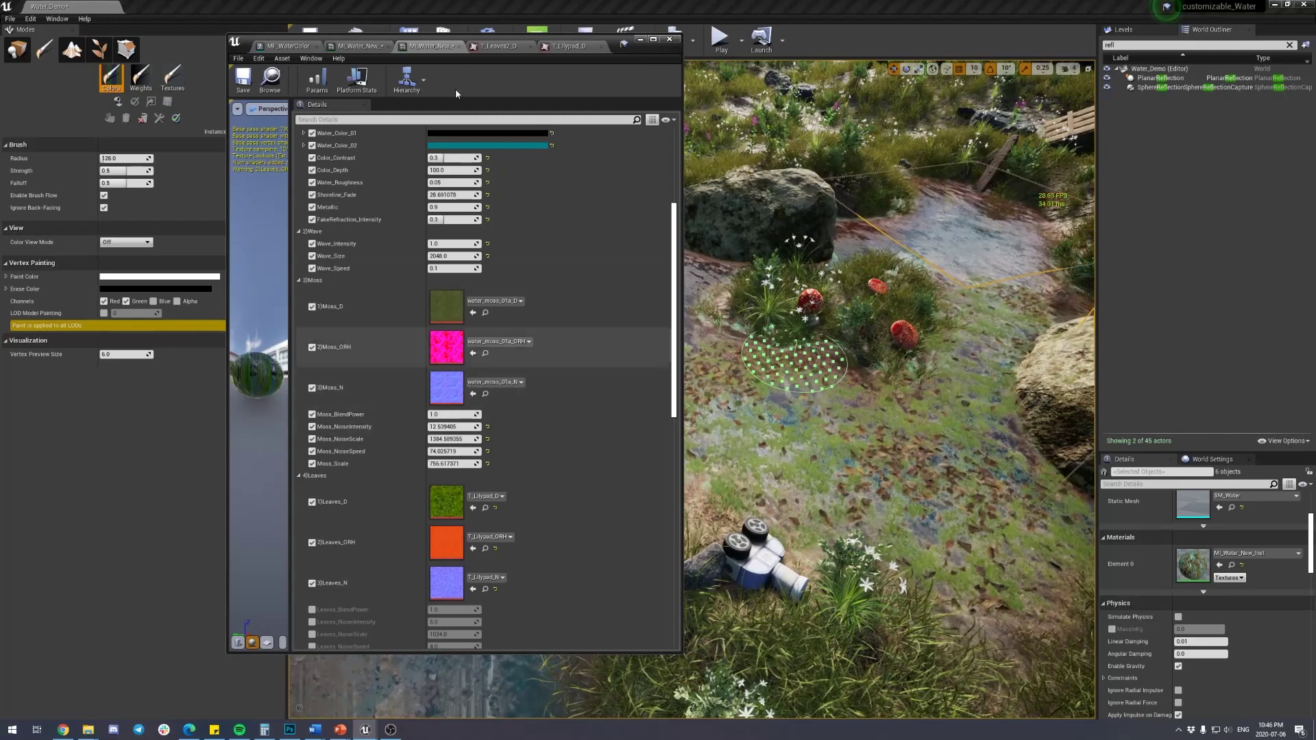
pyautogui.click(345, 46)
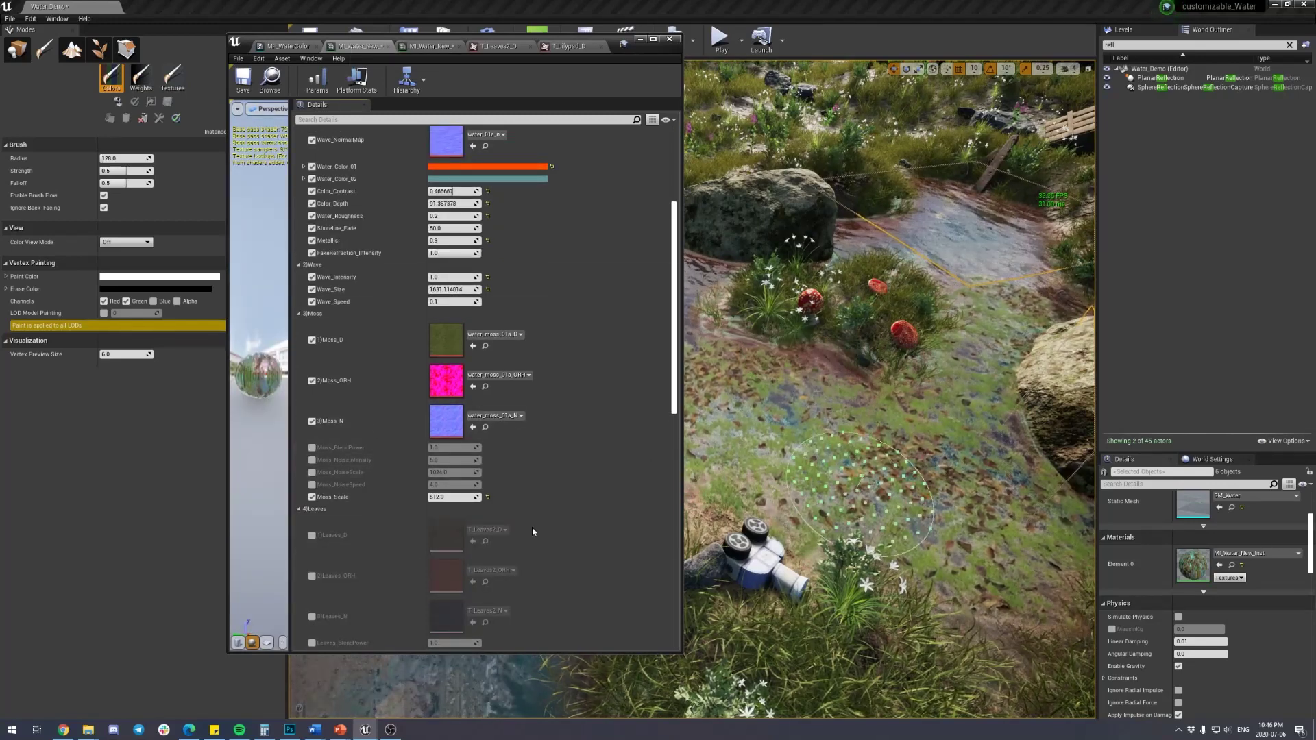
# - Enable the Moss_BlendPower override, try varying its value, and reset it to the default
pyautogui.click(313, 448)
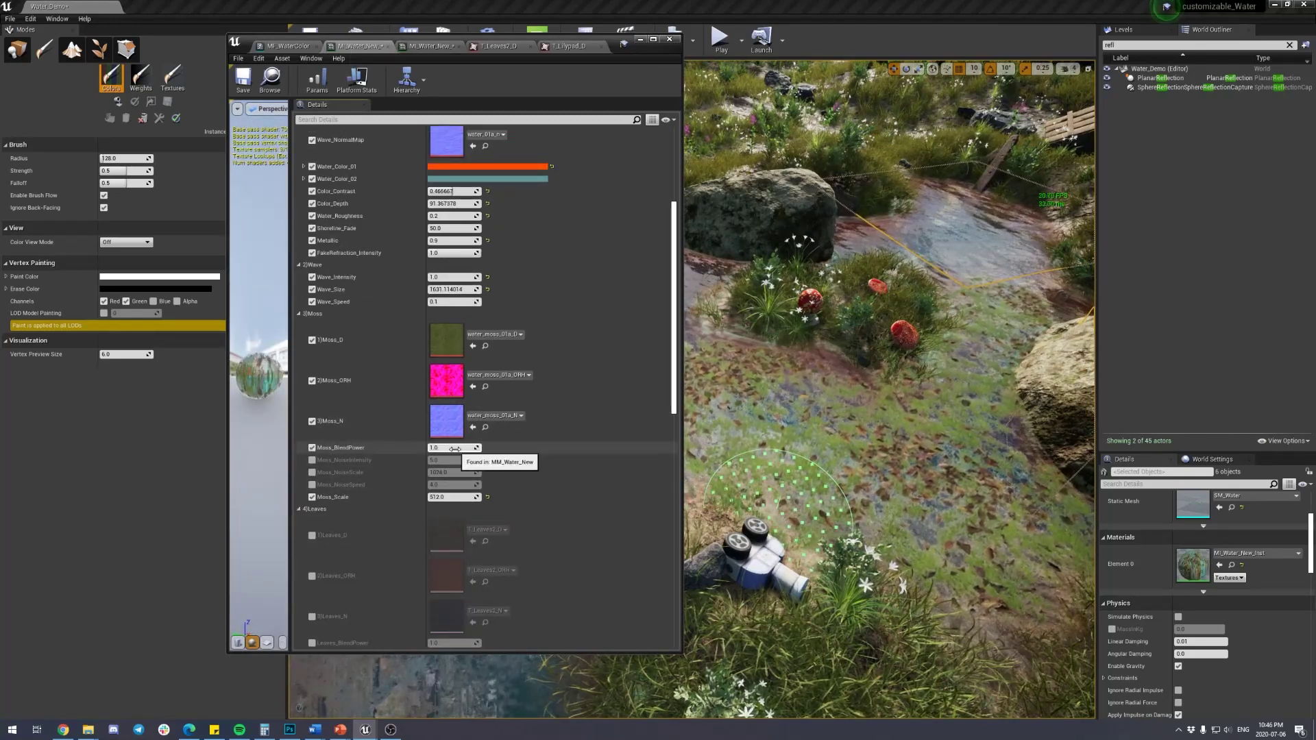
pyautogui.moveTo(453, 448)
pyautogui.mouseDown()
pyautogui.moveTo(436, 447)
pyautogui.moveTo(455, 448)
pyautogui.mouseUp()
pyautogui.click(487, 449)
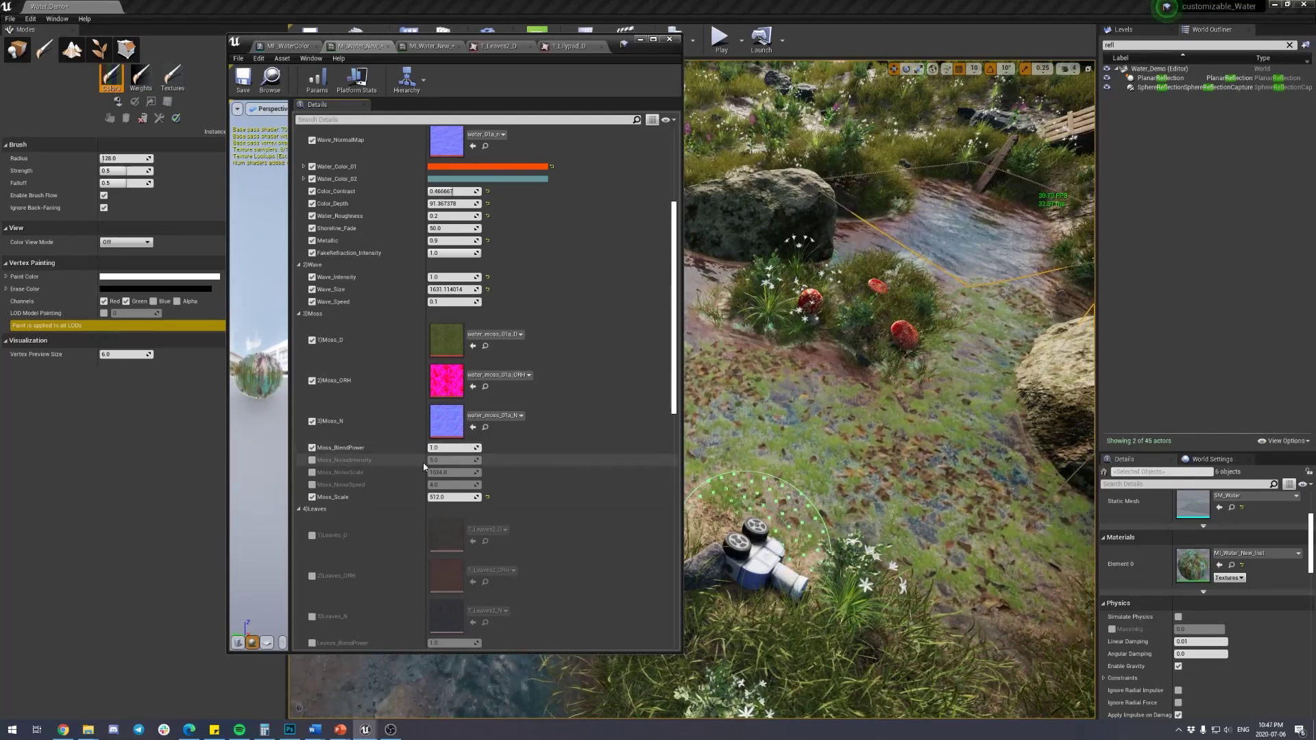
# - Enable the Moss_NoiseIntensity and Moss_NoiseSpeed overrides, set both to 10, and look closely at the moss
pyautogui.click(313, 461)
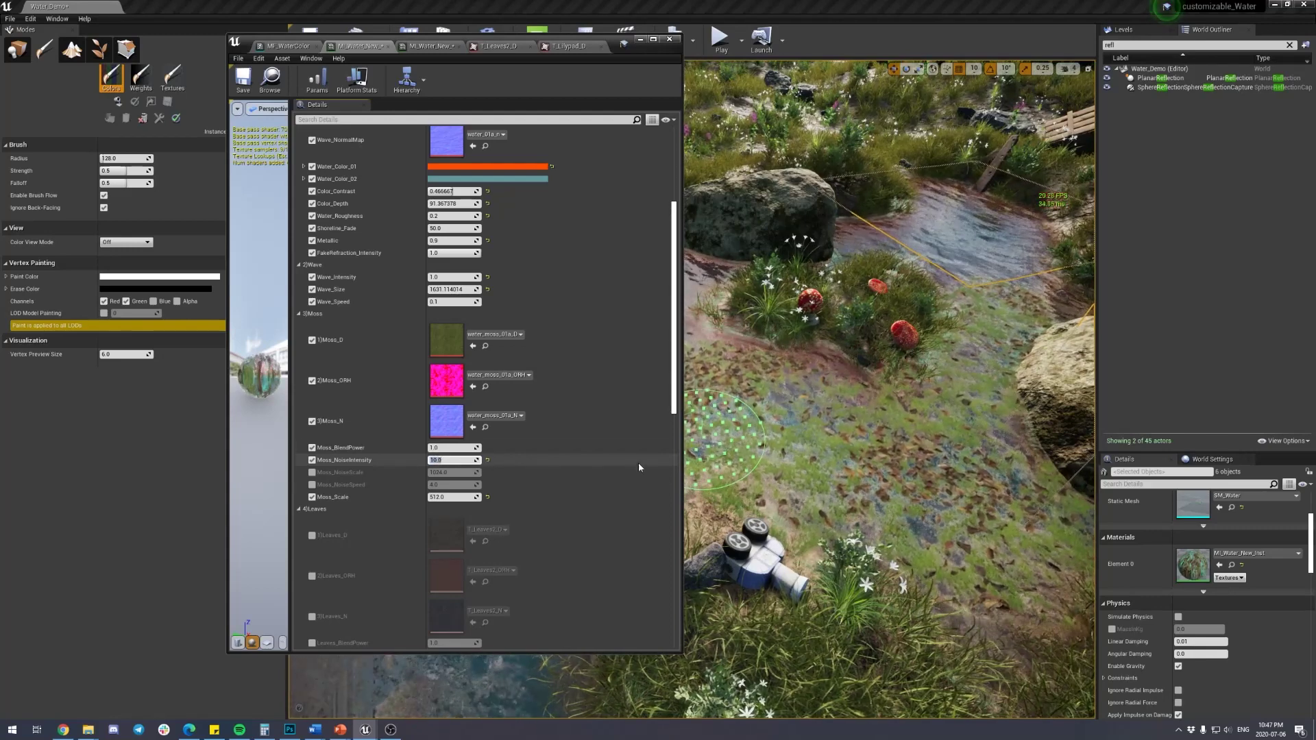
pyautogui.press('Return')
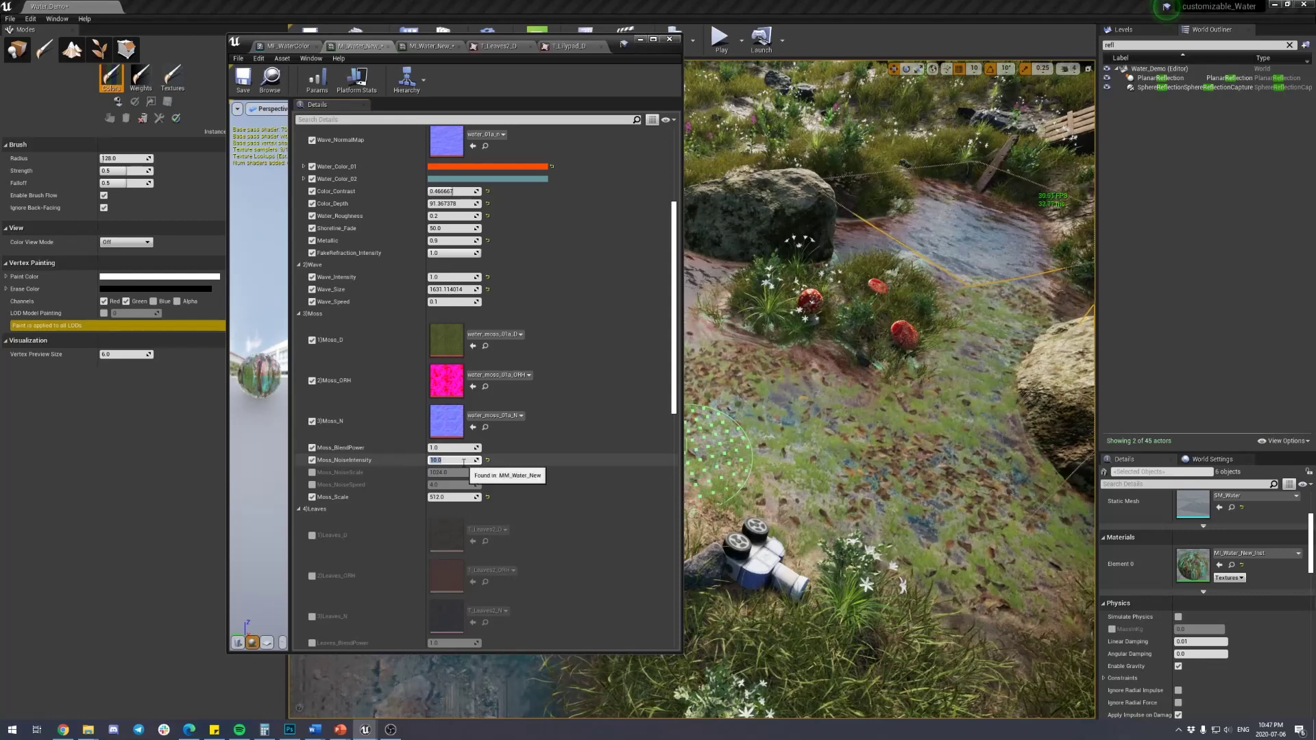
pyautogui.click(312, 485)
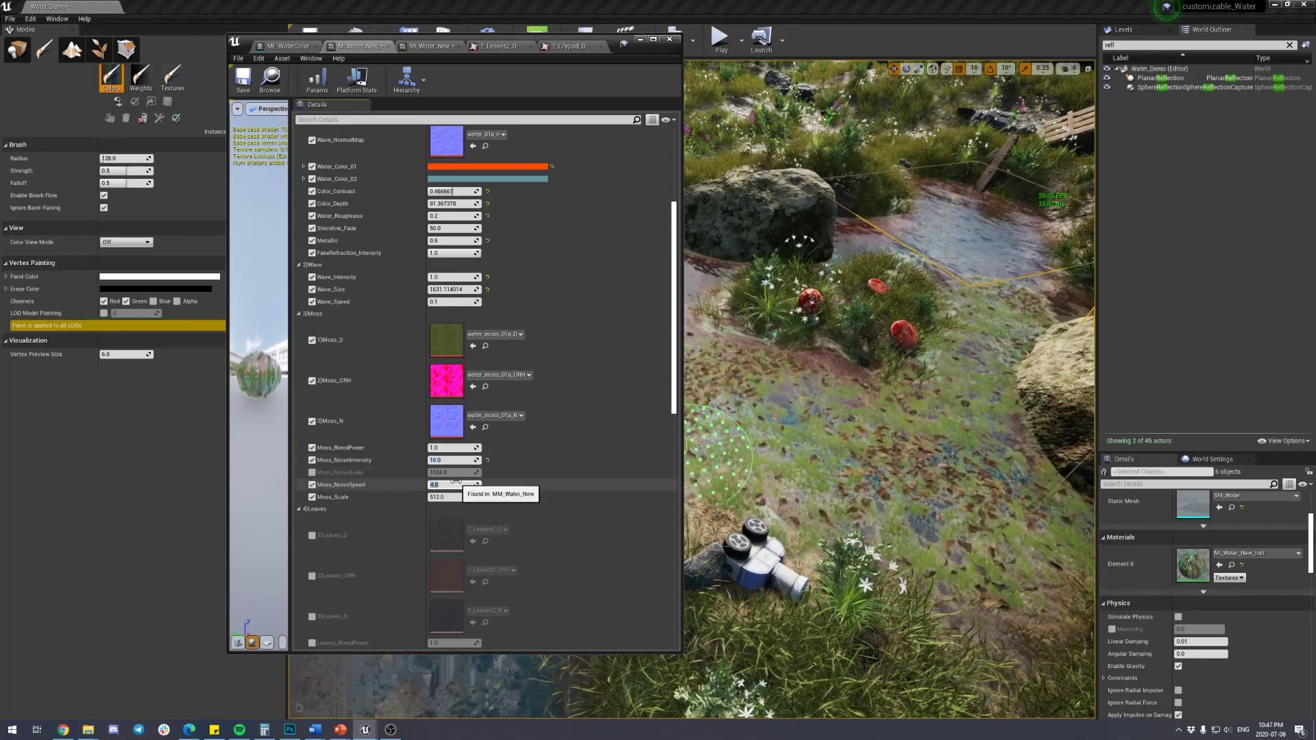
pyautogui.press('Return')
pyautogui.scroll(3, 891, 555)
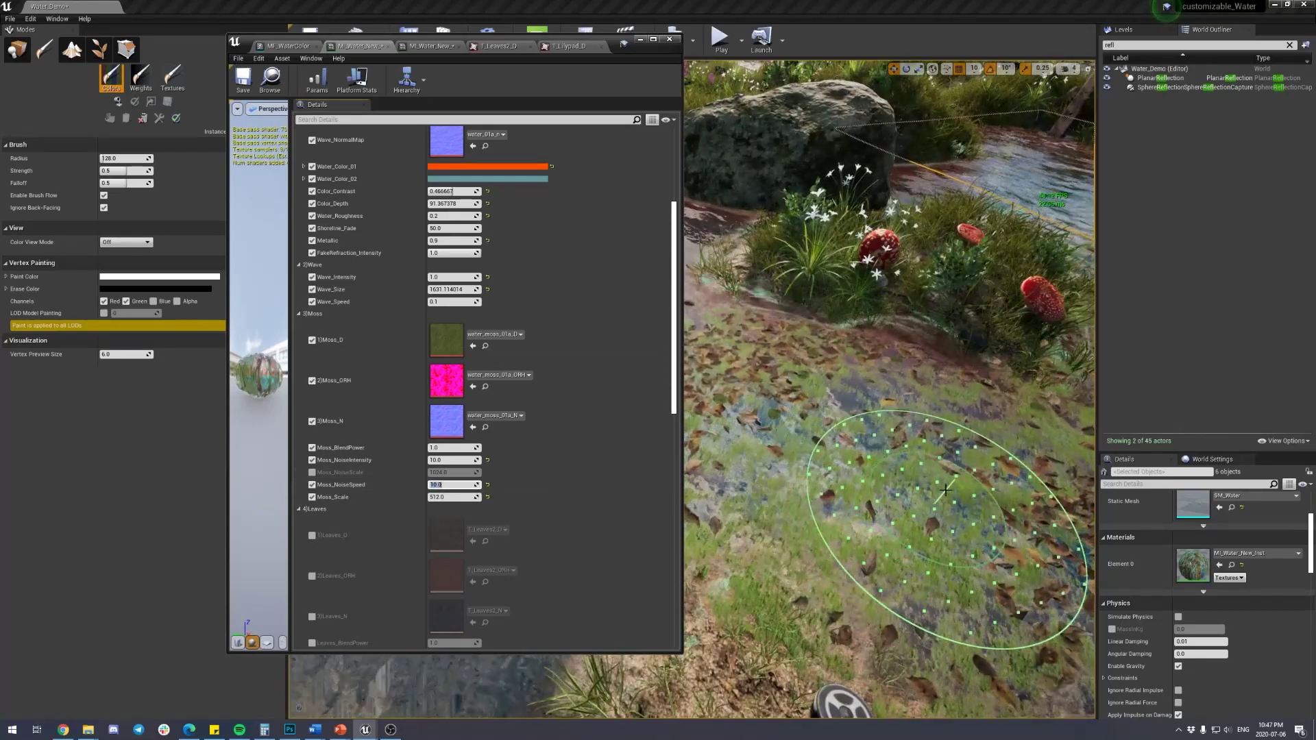
# - Reset Moss_NoiseSpeed and Moss_NoiseIntensity to their default values
pyautogui.click(487, 484)
pyautogui.scroll(-3, 1002, 525)
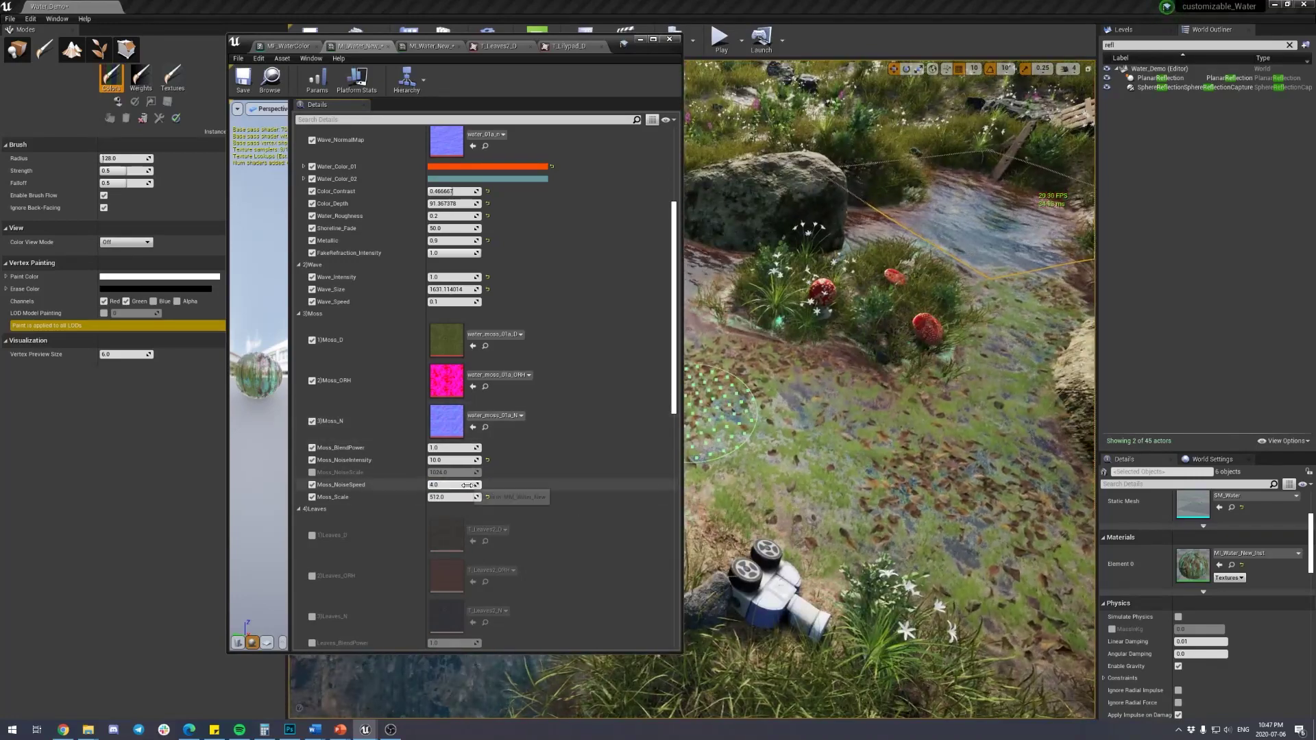
pyautogui.click(488, 460)
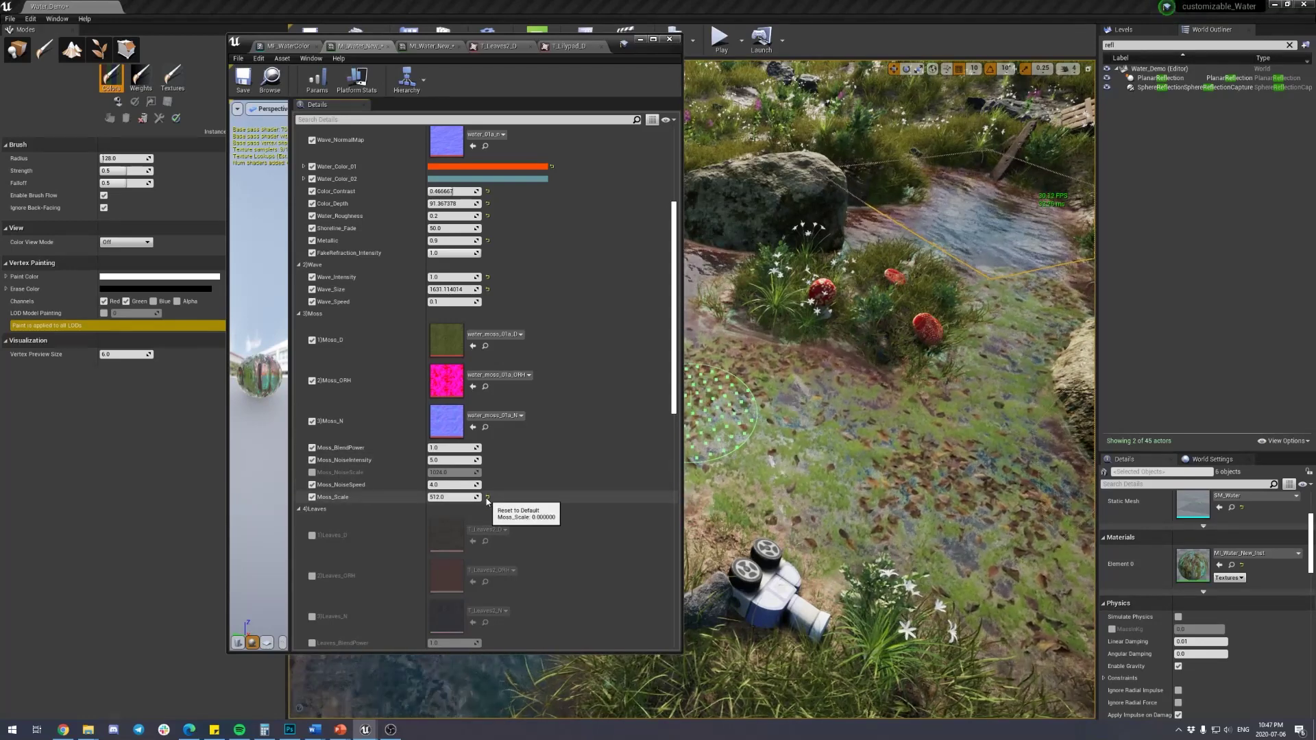
# - Increase Moss_Scale to about 934.8 and switch from mesh painting back to placement mode
pyautogui.moveTo(463, 497)
pyautogui.mouseDown()
pyautogui.moveTo(514, 496)
pyautogui.moveTo(463, 497)
pyautogui.mouseUp()
pyautogui.click(10, 52)
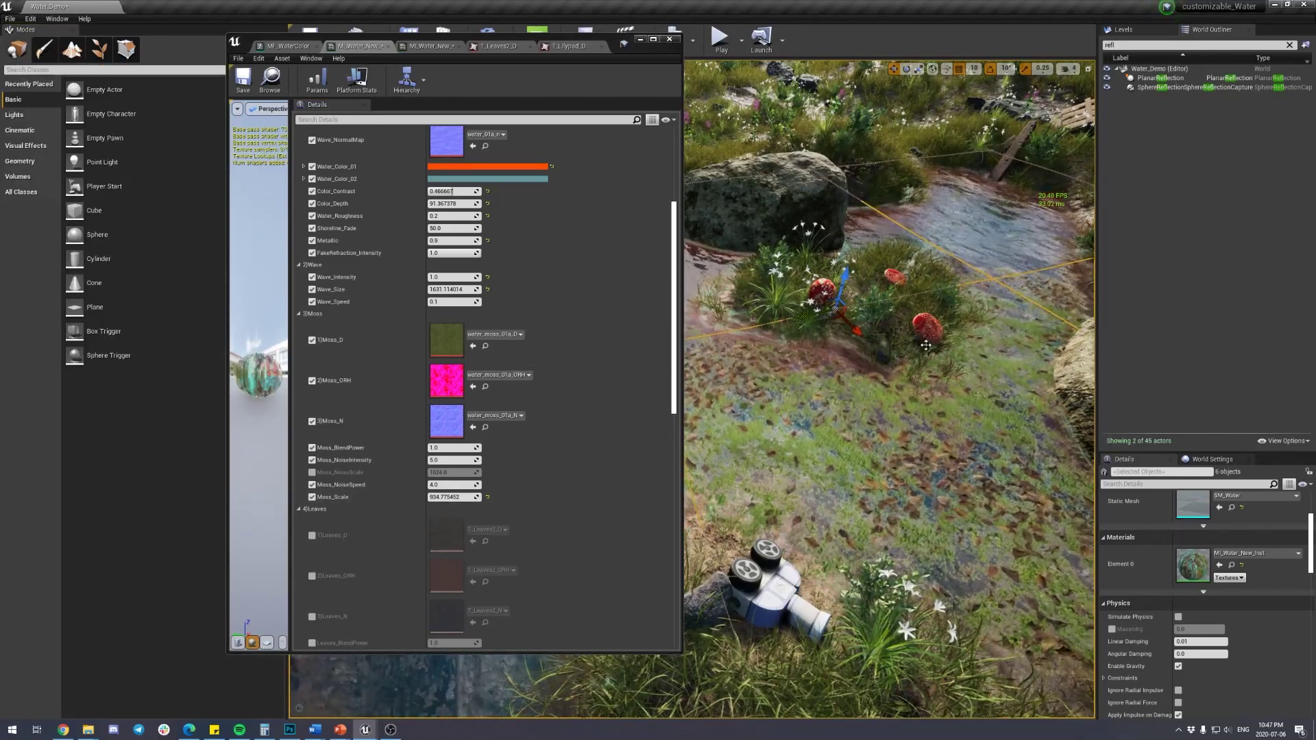
# - Inspect how the painted moss and leaves spread across the water planes, and move the material editor aside to uncover the river
pyautogui.moveTo(926, 345); pyautogui.dragTo(1072, 239, button='right')
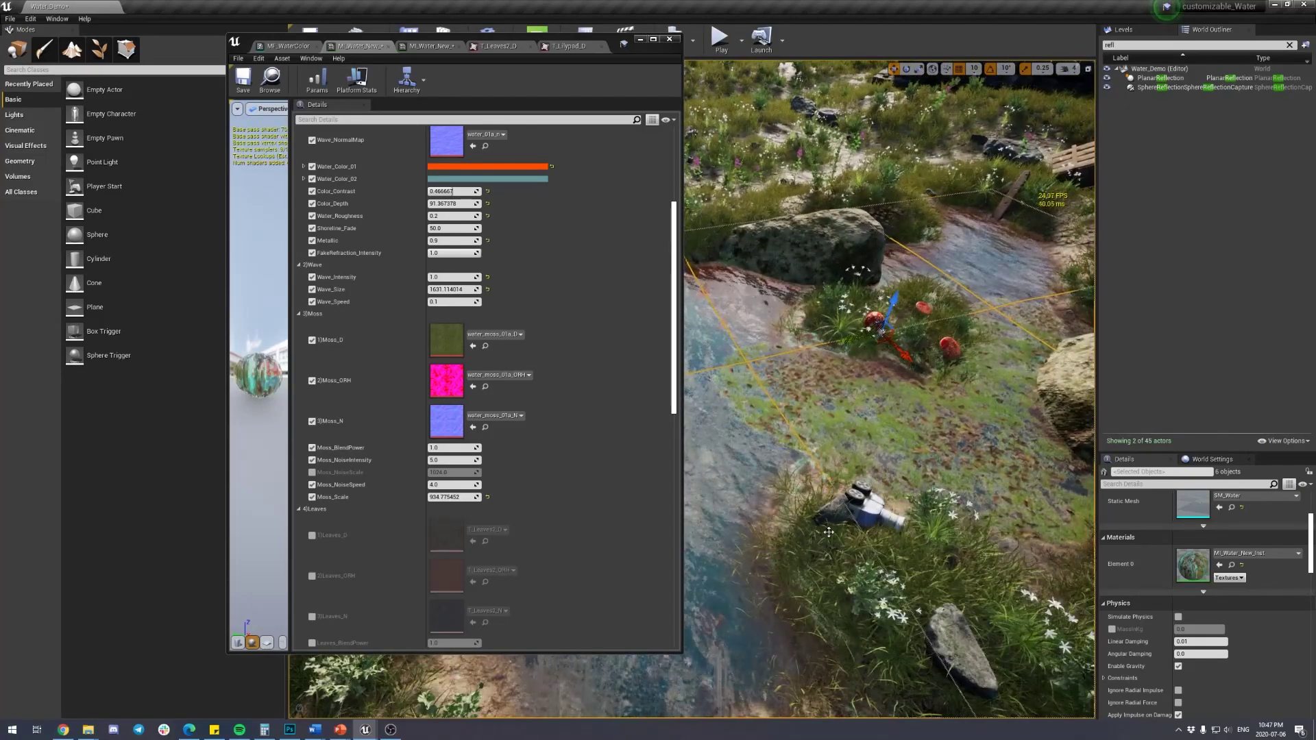
pyautogui.click(910, 401)
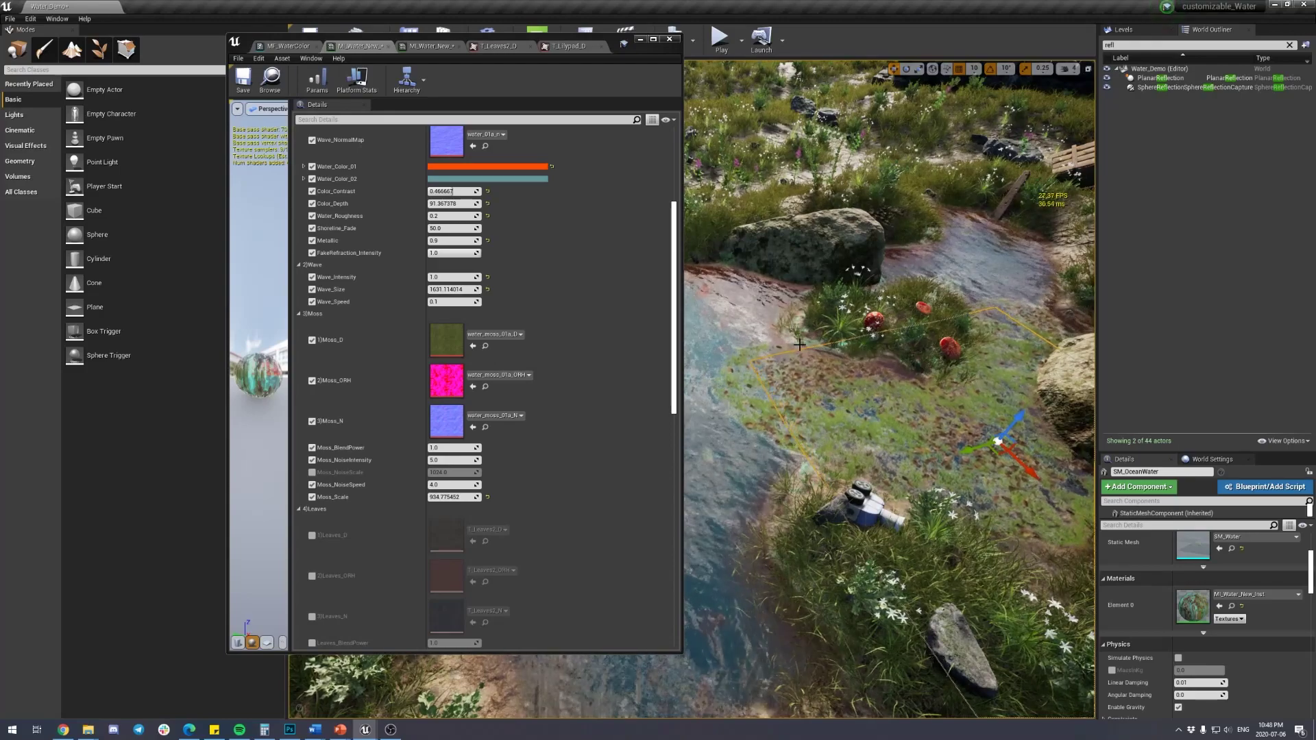
pyautogui.click(762, 438)
pyautogui.press('w')
pyautogui.moveTo(762, 437); pyautogui.dragTo(884, 399, button='right')
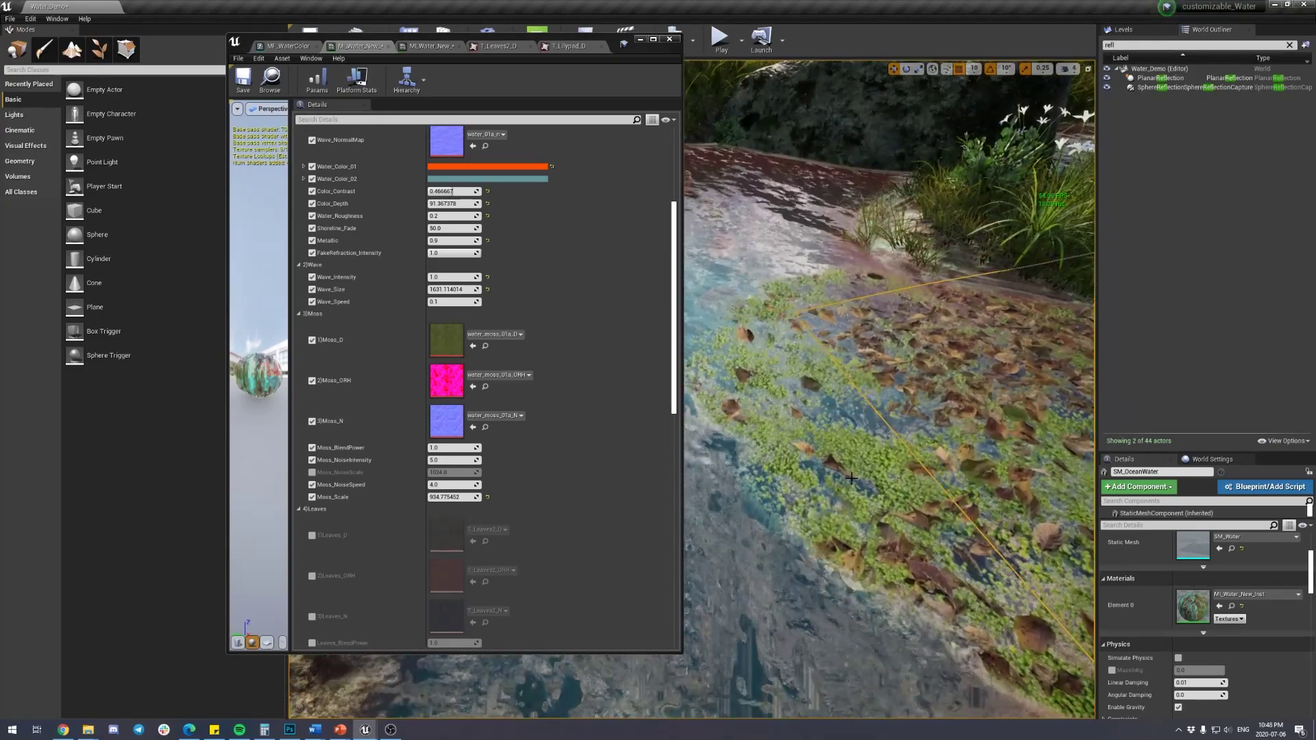
pyautogui.keyDown('ctrl'); pyautogui.click(755, 325); pyautogui.keyUp('ctrl')
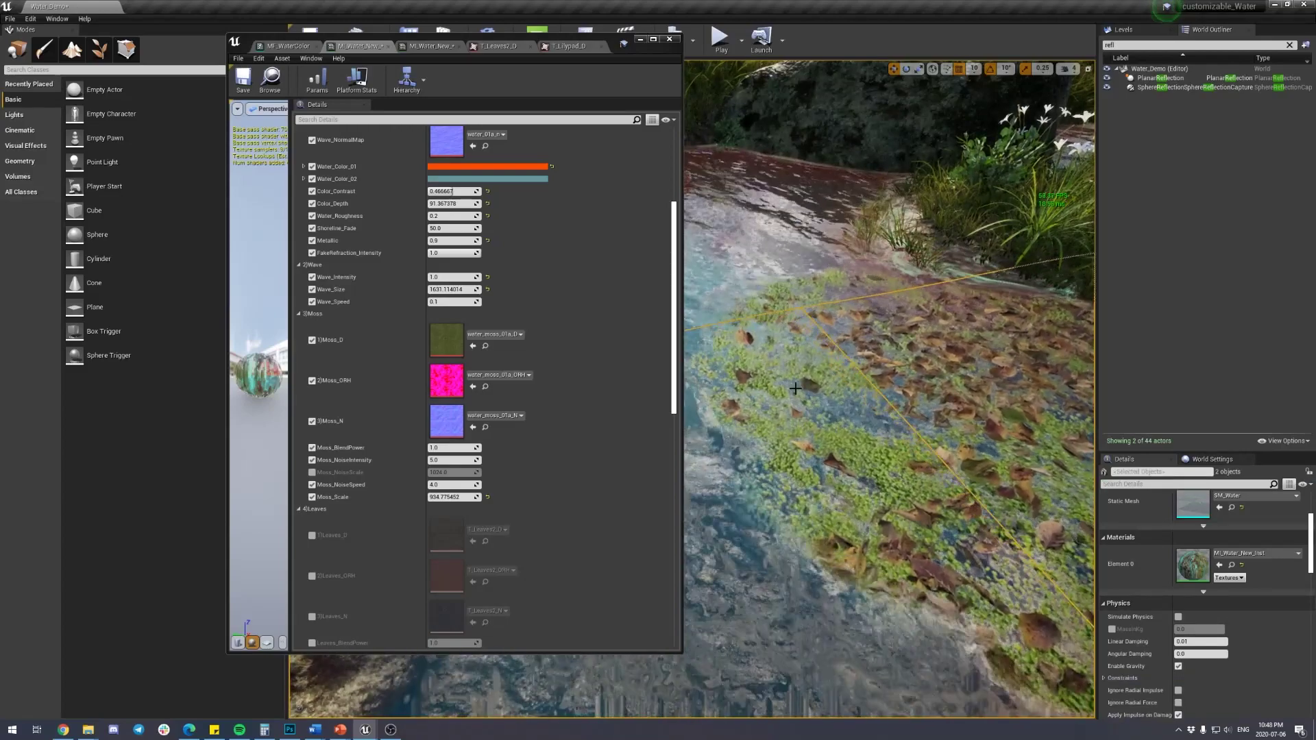
pyautogui.moveTo(756, 325); pyautogui.dragTo(817, 396, button='right')
pyautogui.scroll(-2, 818, 396)
pyautogui.click(818, 396)
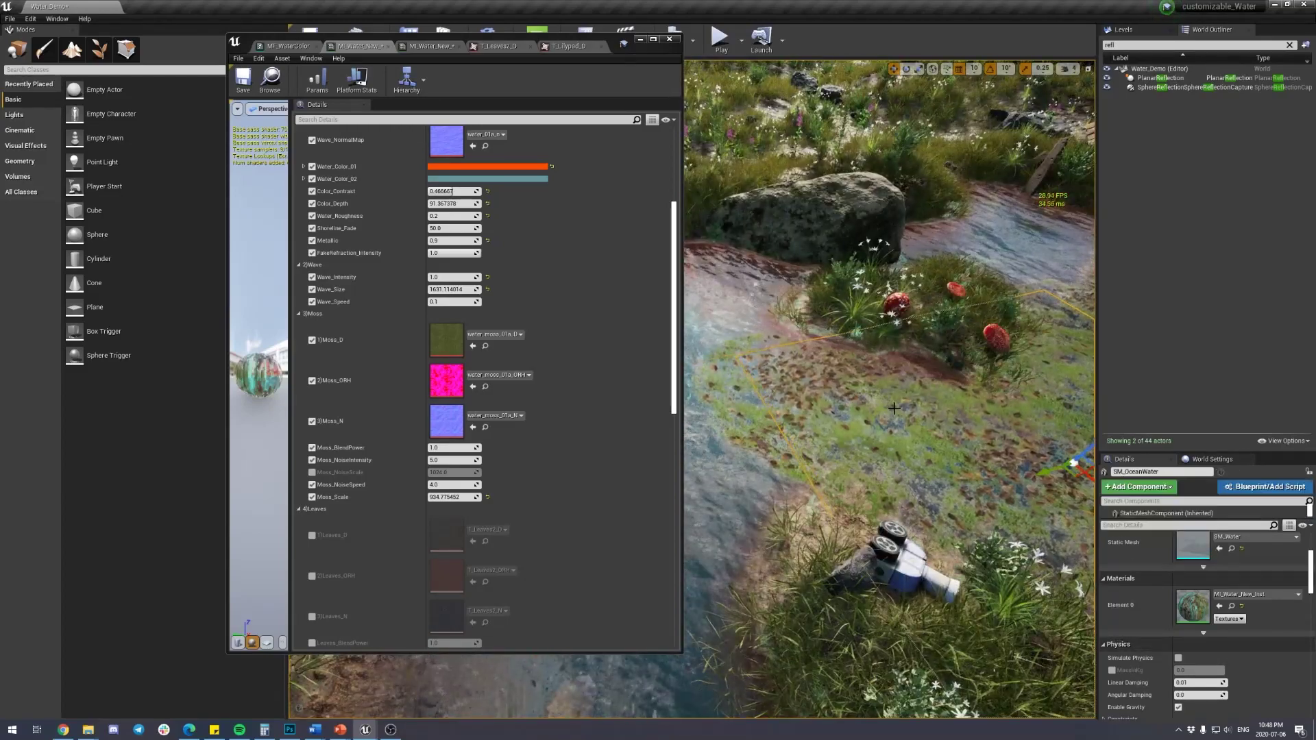
pyautogui.scroll(-2, 818, 396)
pyautogui.moveTo(636, 53); pyautogui.dragTo(436, 57)
# - Delete the water planes surrounding the central moss-covered plane
pyautogui.click(723, 340)
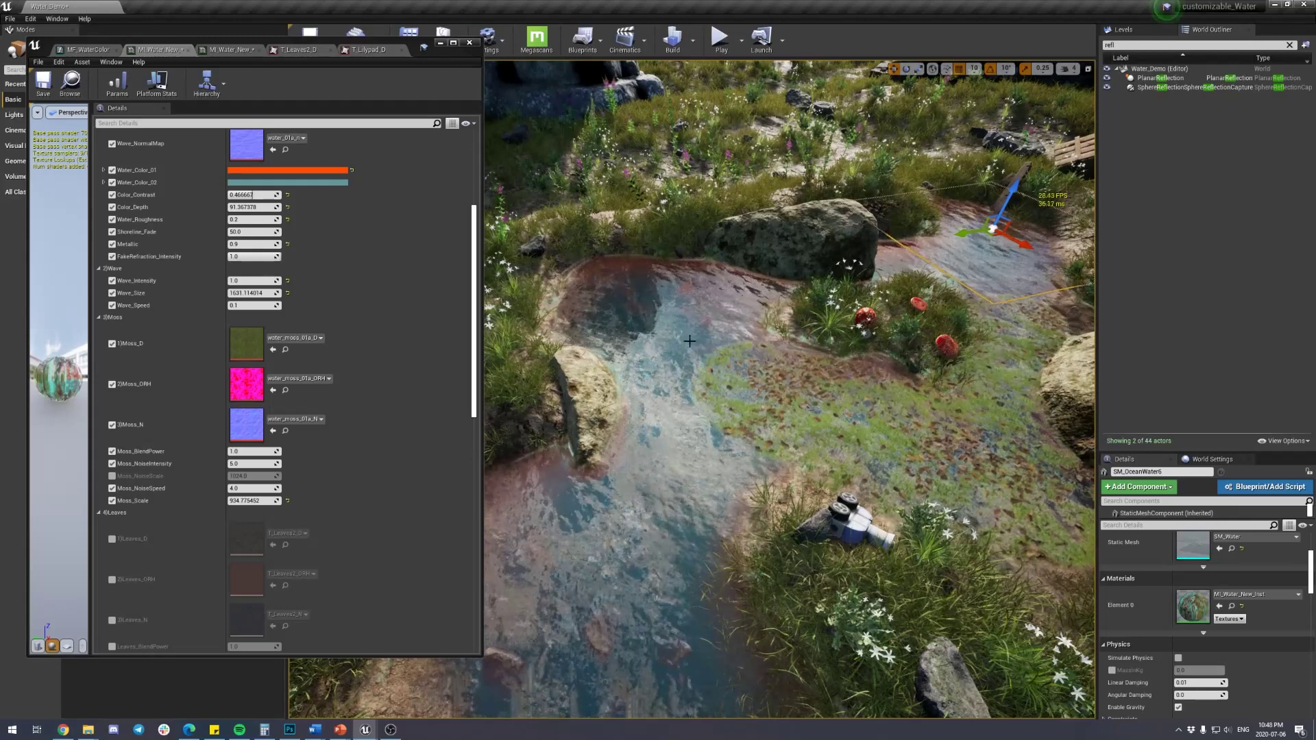
pyautogui.press('Delete')
pyautogui.click(732, 318)
pyautogui.press('Delete')
pyautogui.click(676, 494)
pyautogui.press('Delete')
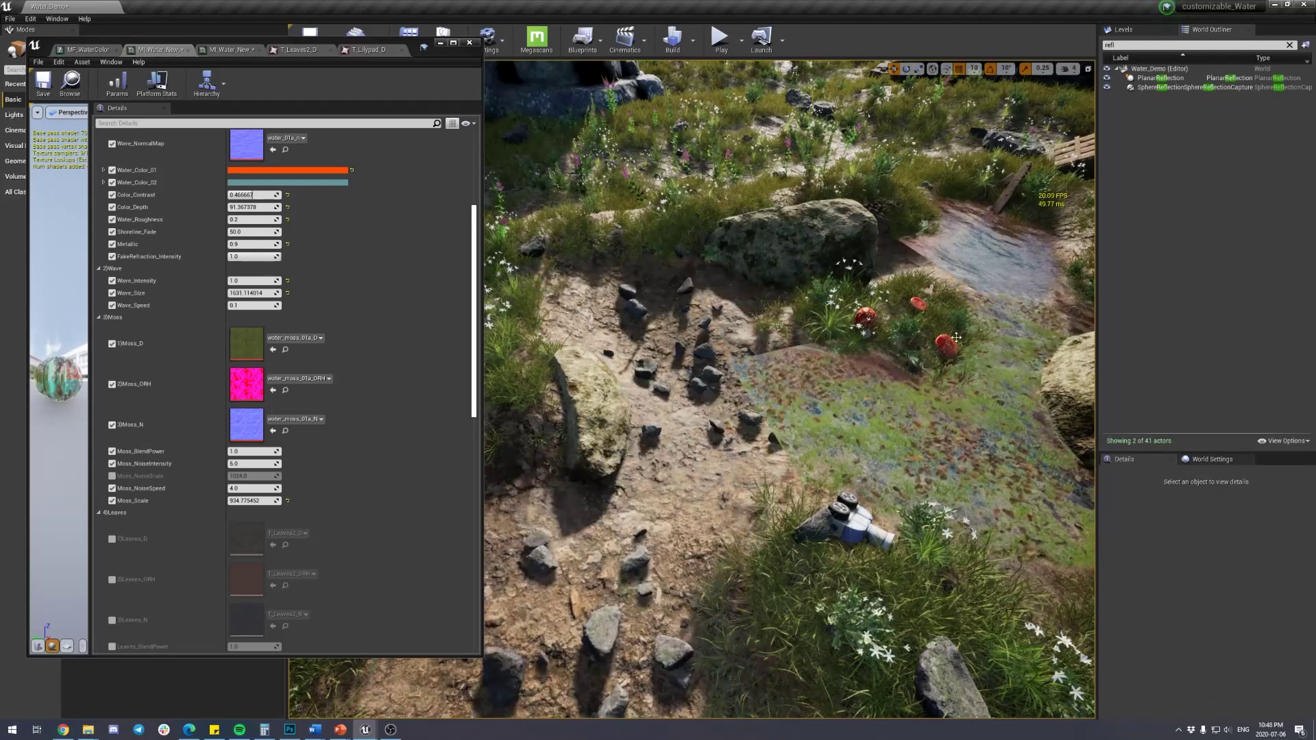
pyautogui.click(981, 257)
pyautogui.press('Delete')
# - Scale up and shift the remaining water plane to cover the whole riverbed, and check the stretched moss and leaves
pyautogui.click(960, 410)
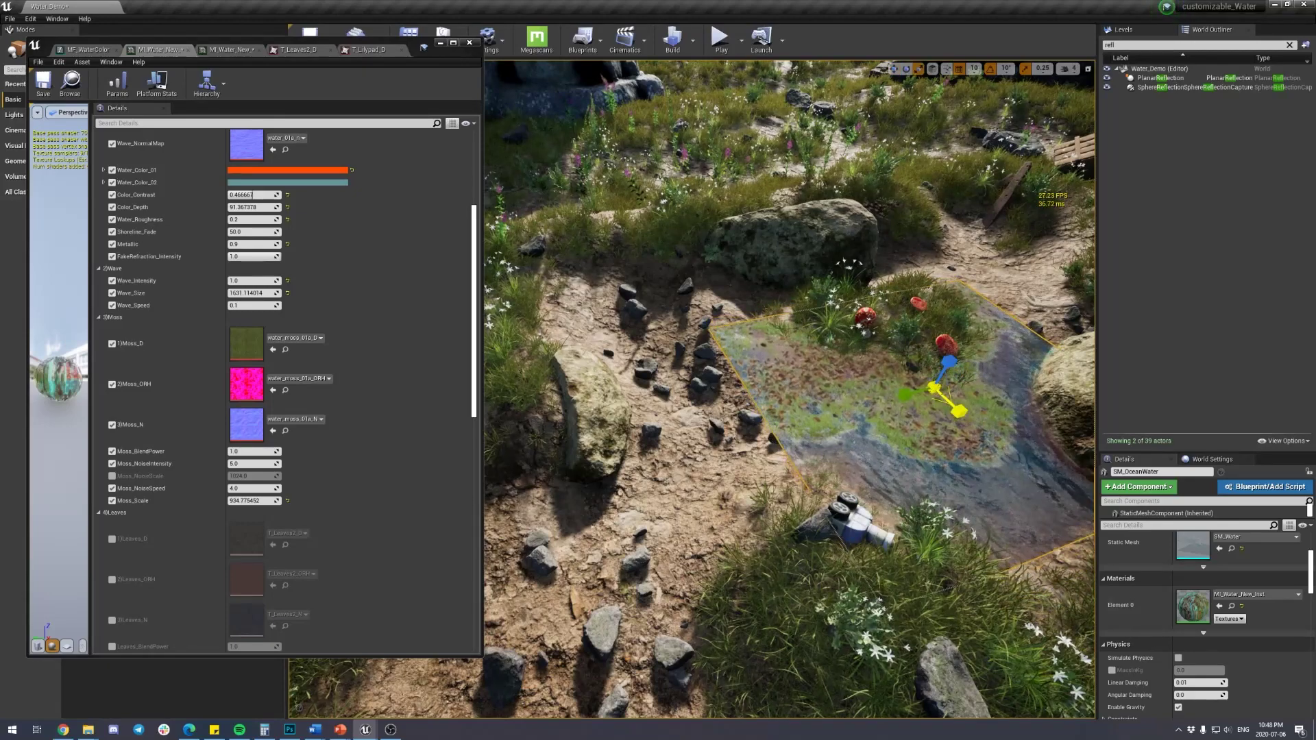
pyautogui.hotkey('ctrl', 'z')
pyautogui.moveTo(933, 387); pyautogui.dragTo(956, 374)
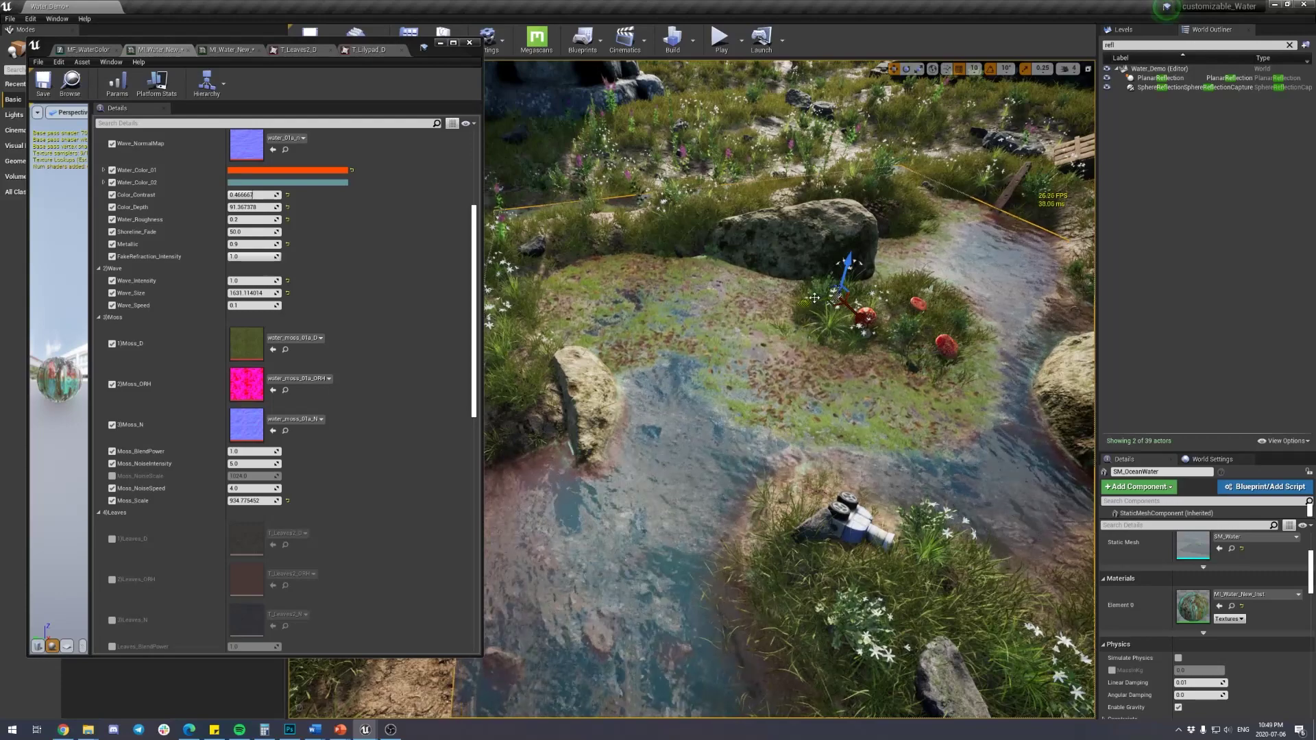
pyautogui.moveTo(814, 302); pyautogui.dragTo(837, 295)
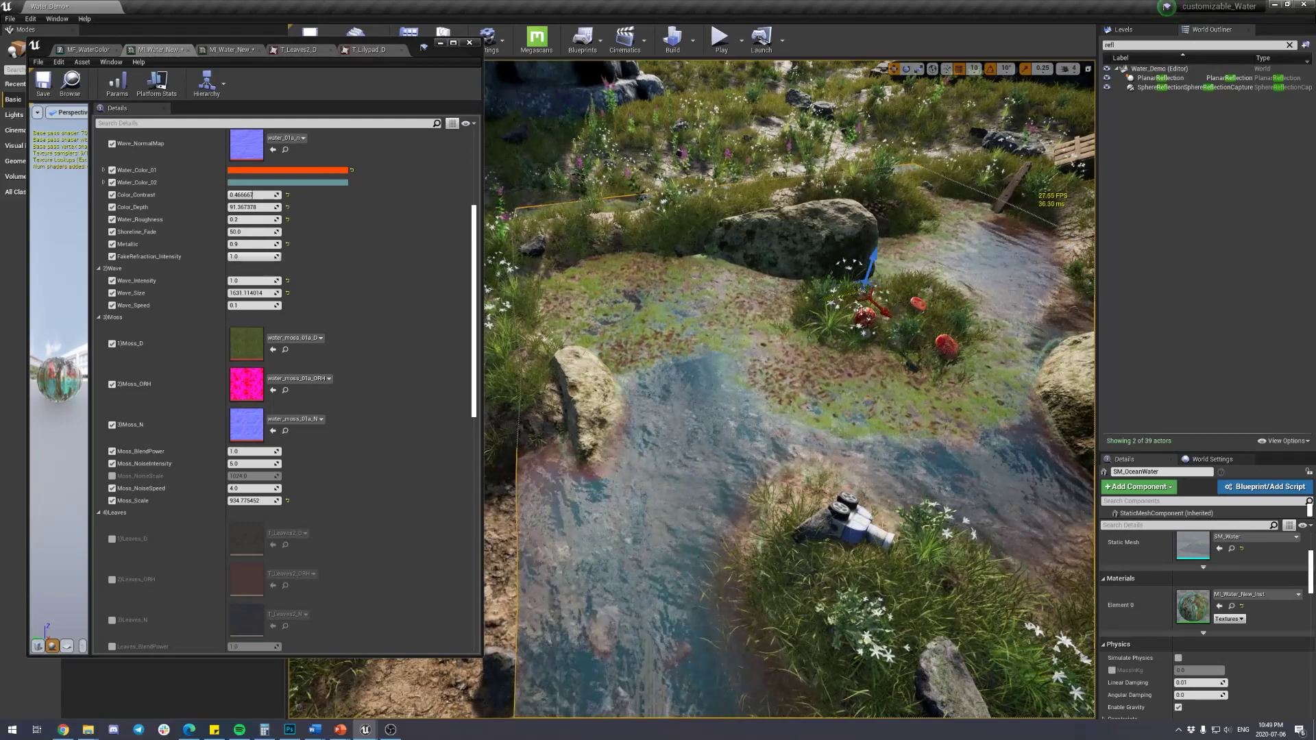
pyautogui.scroll(4, 883, 427)
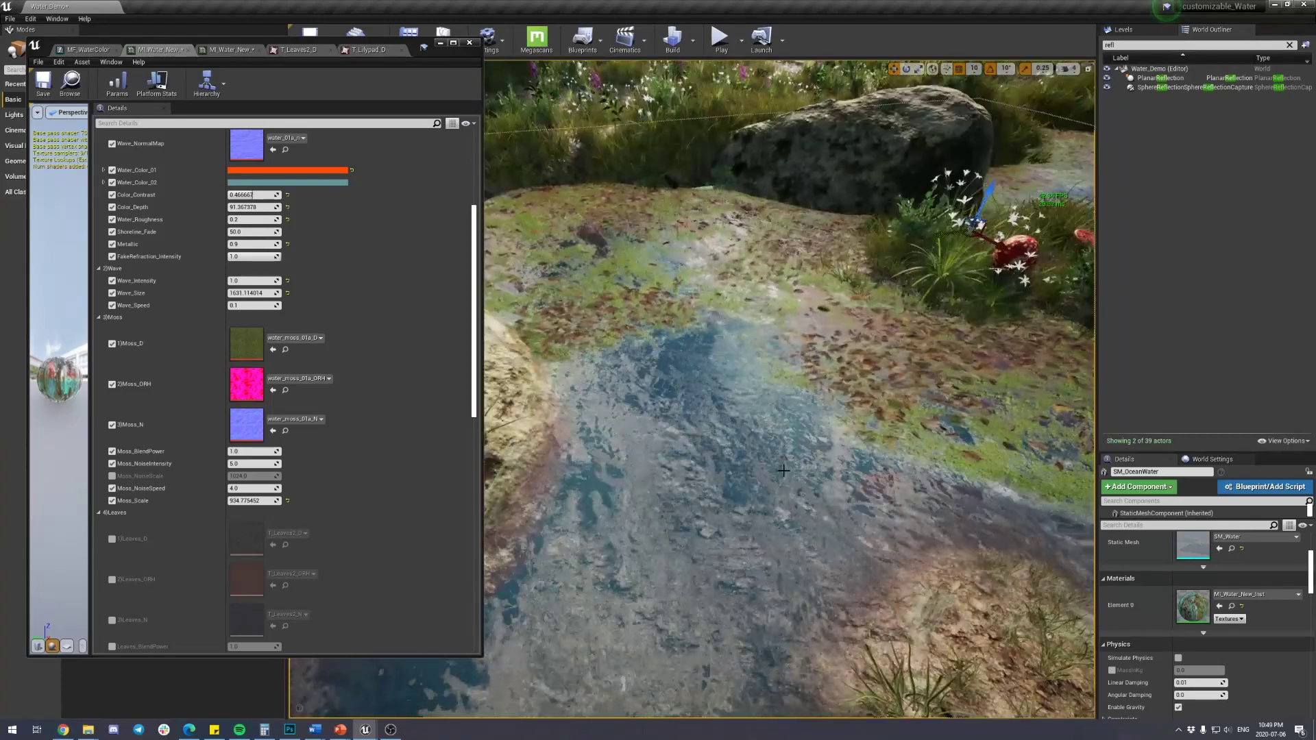
pyautogui.moveTo(883, 426); pyautogui.dragTo(763, 474, button='right')
# - Undo the moves and the scaling of the central water plane
pyautogui.hotkey('ctrl', 'z')
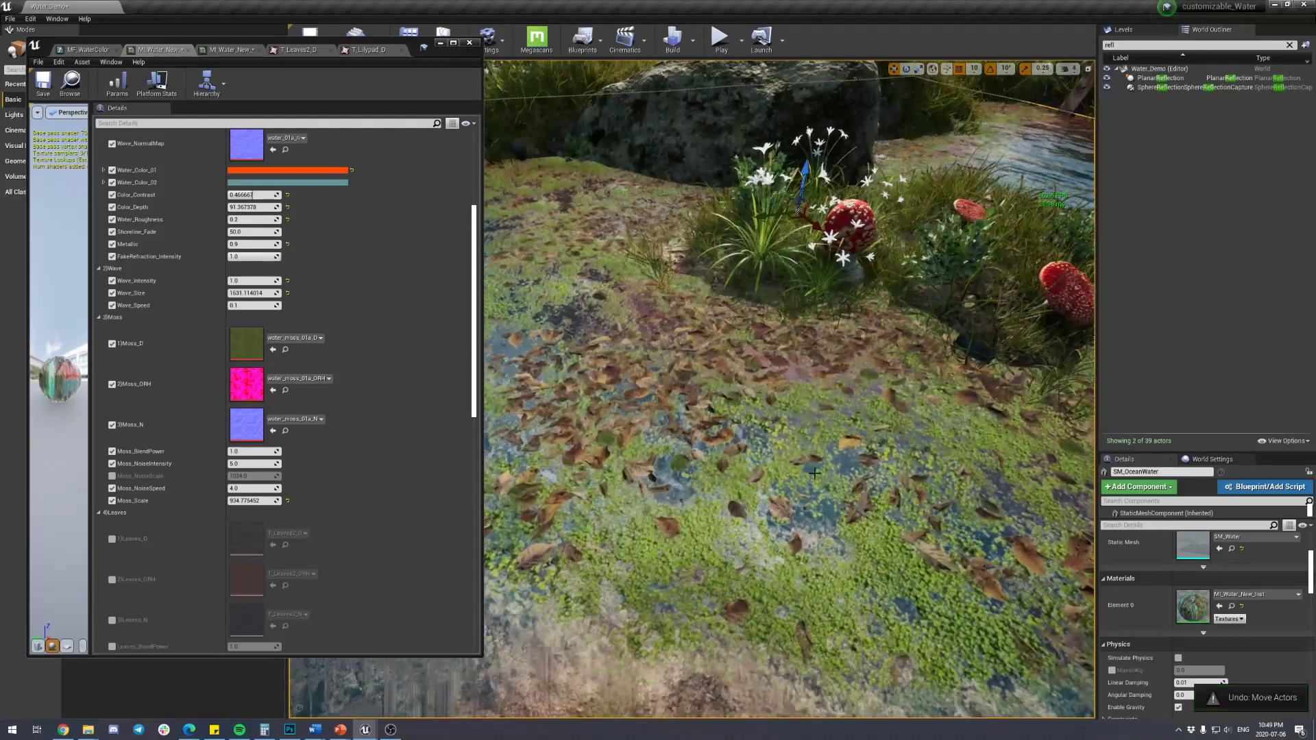
pyautogui.scroll(-4, 763, 474)
pyautogui.hotkey('ctrl', 'z')
pyautogui.hotkey('ctrl', 'z')
pyautogui.hotkey('ctrl', 'z')
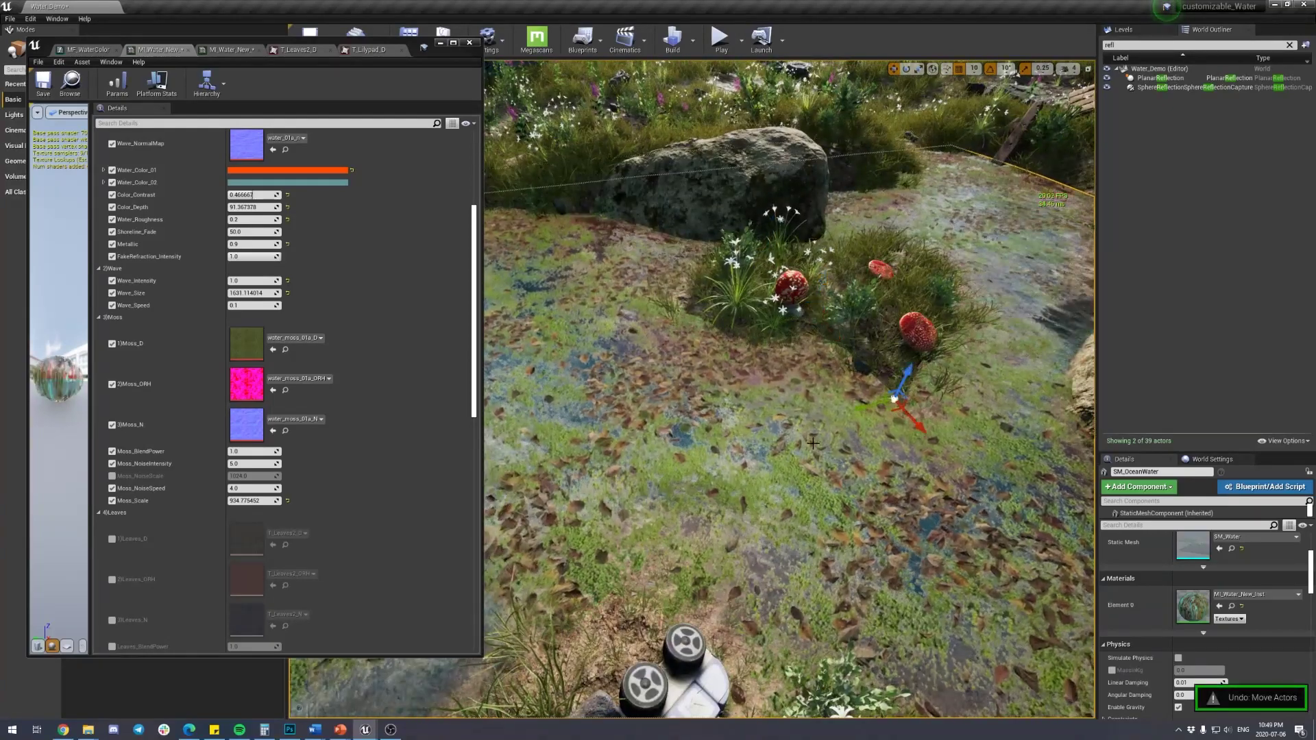
pyautogui.hotkey('ctrl', 'z')
pyautogui.hotkey('ctrl', 'z')
pyautogui.hotkey('ctrl', 'z')
pyautogui.scroll(-2, 794, 454)
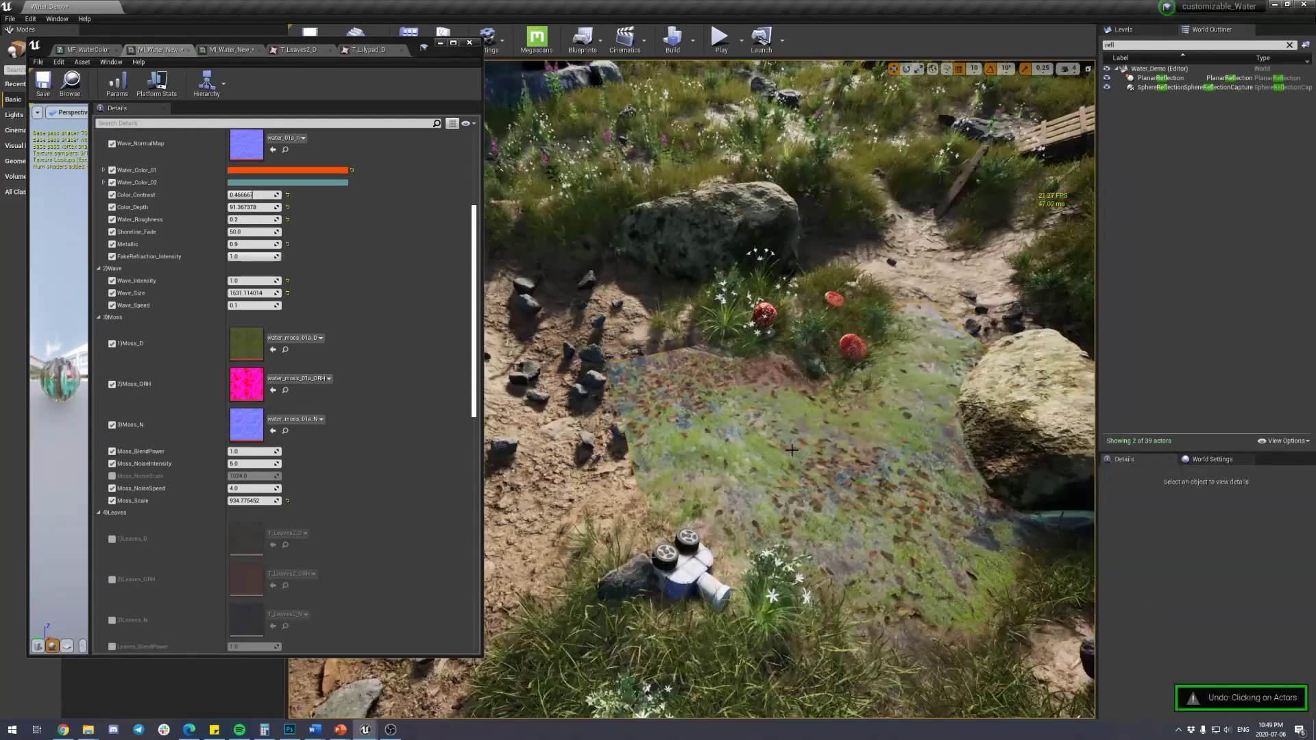
# - Undo the deletions of the surrounding water planes
pyautogui.hotkey('ctrl', 'z')
pyautogui.hotkey('ctrl', 'z')
pyautogui.hotkey('ctrl', 'z')
pyautogui.scroll(-1, 791, 449)
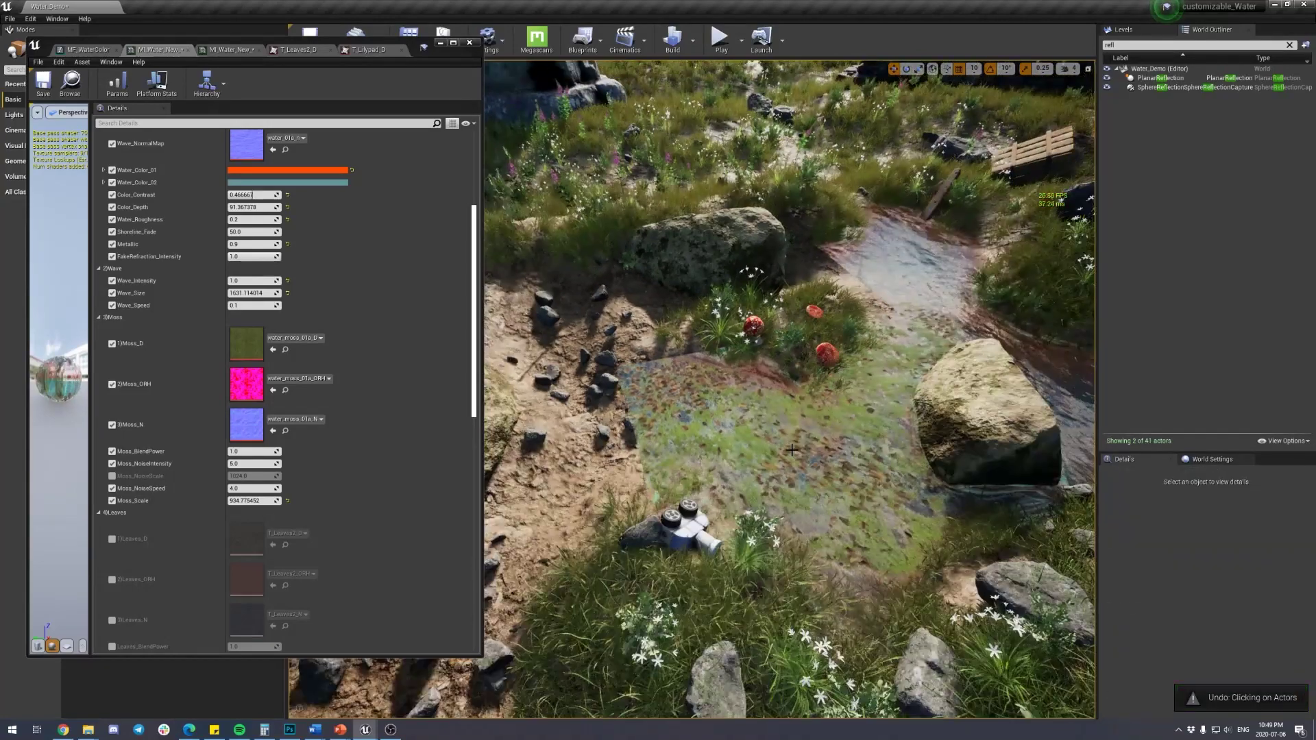
pyautogui.hotkey('ctrl', 'z')
pyautogui.hotkey('ctrl', 'z')
pyautogui.hotkey('ctrl', 'z')
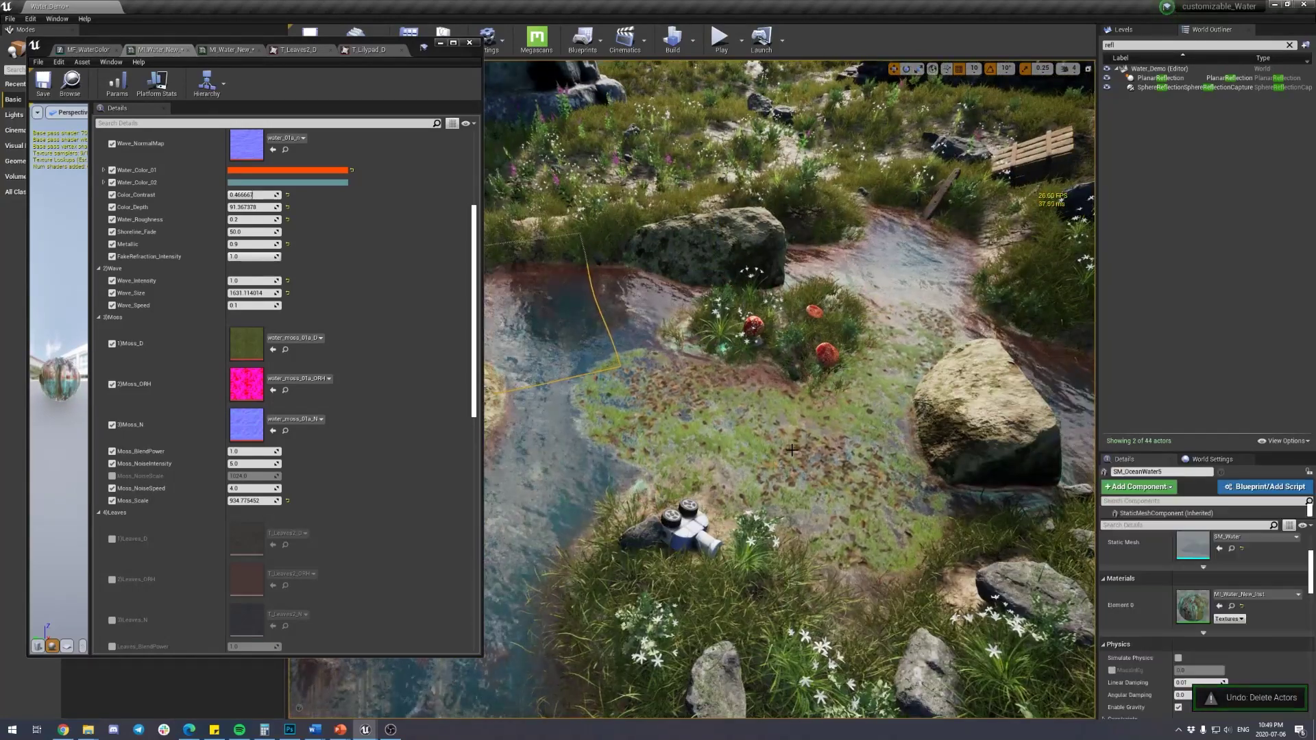
pyautogui.moveTo(792, 450); pyautogui.dragTo(791, 446, button='right')
pyautogui.press('a')
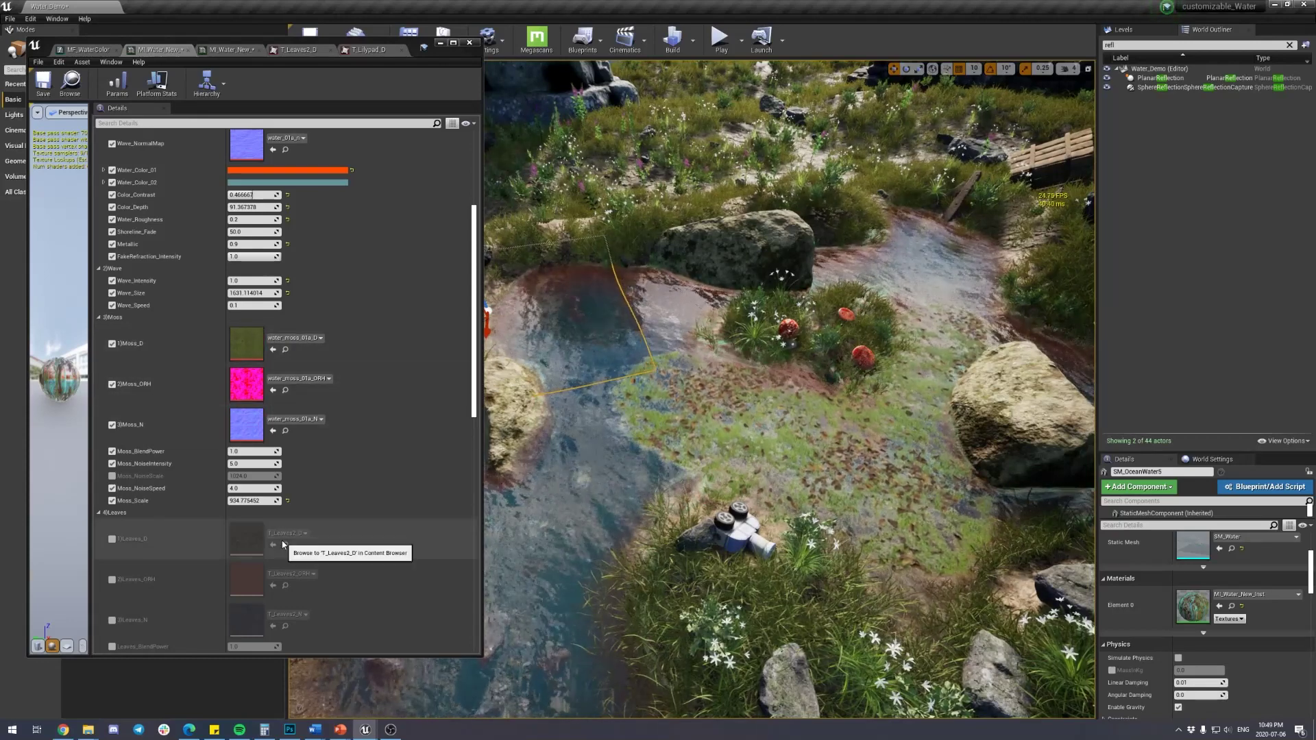
pyautogui.scroll(-2, 281, 536)
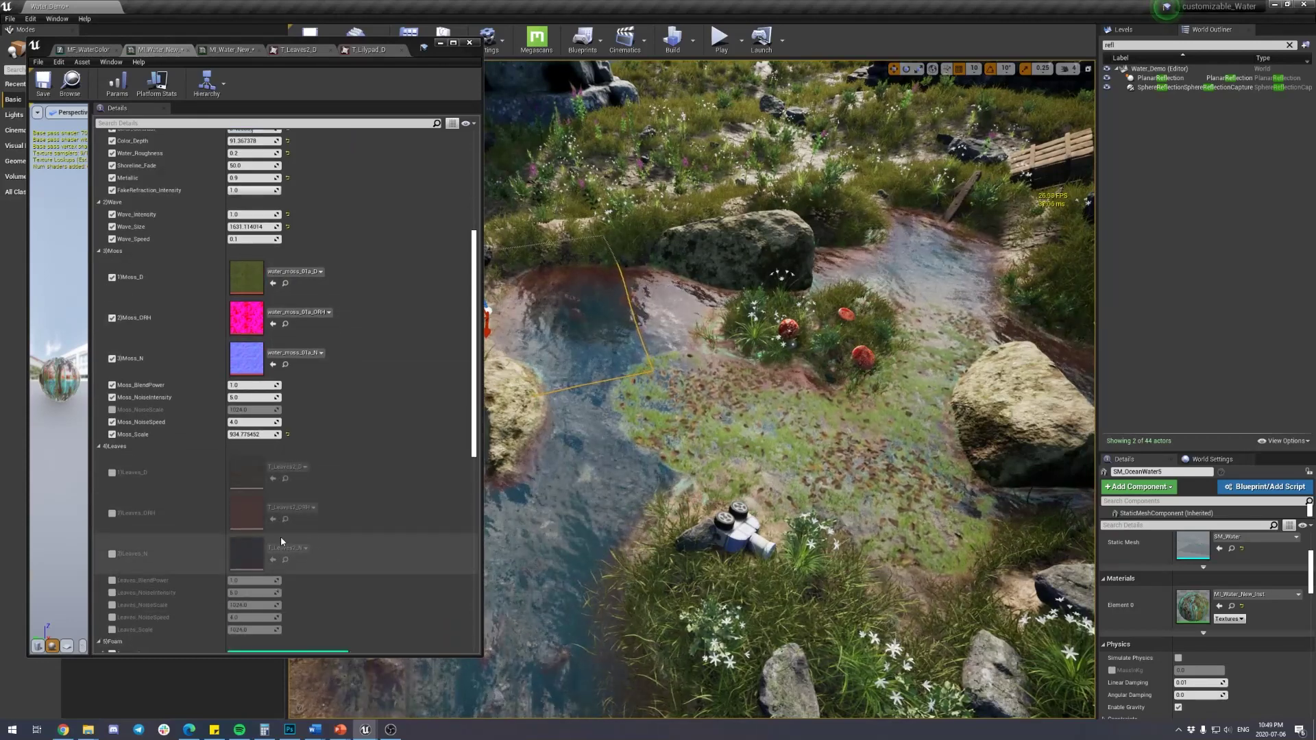
pyautogui.scroll(1, 281, 536)
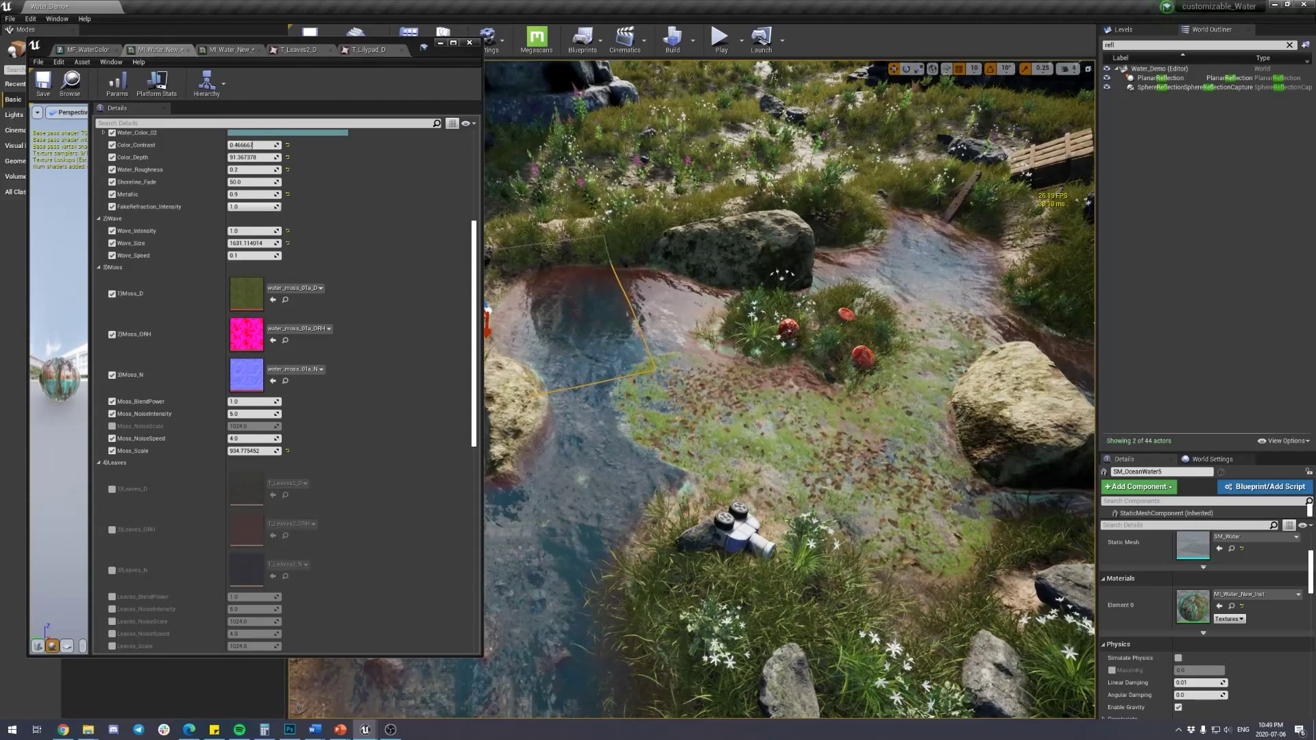
pyautogui.scroll(5, 330, 391)
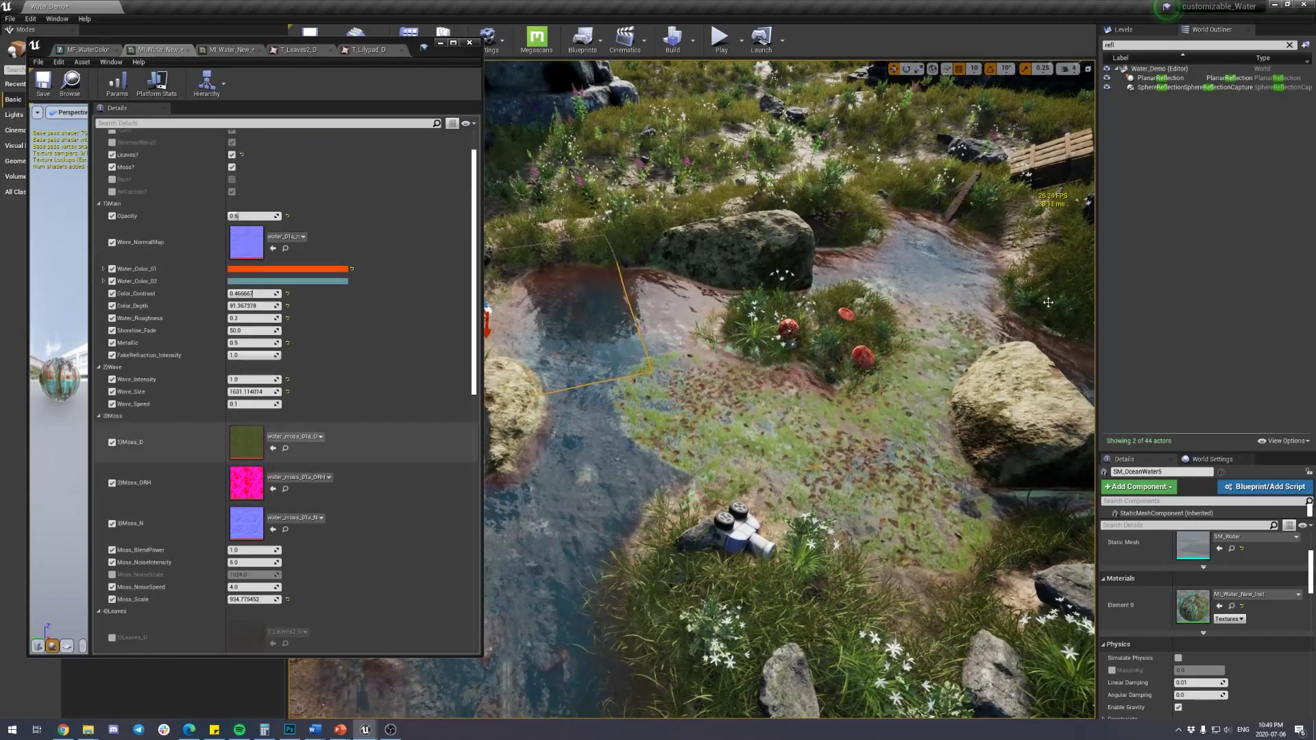
pyautogui.scroll(1, 204, 162)
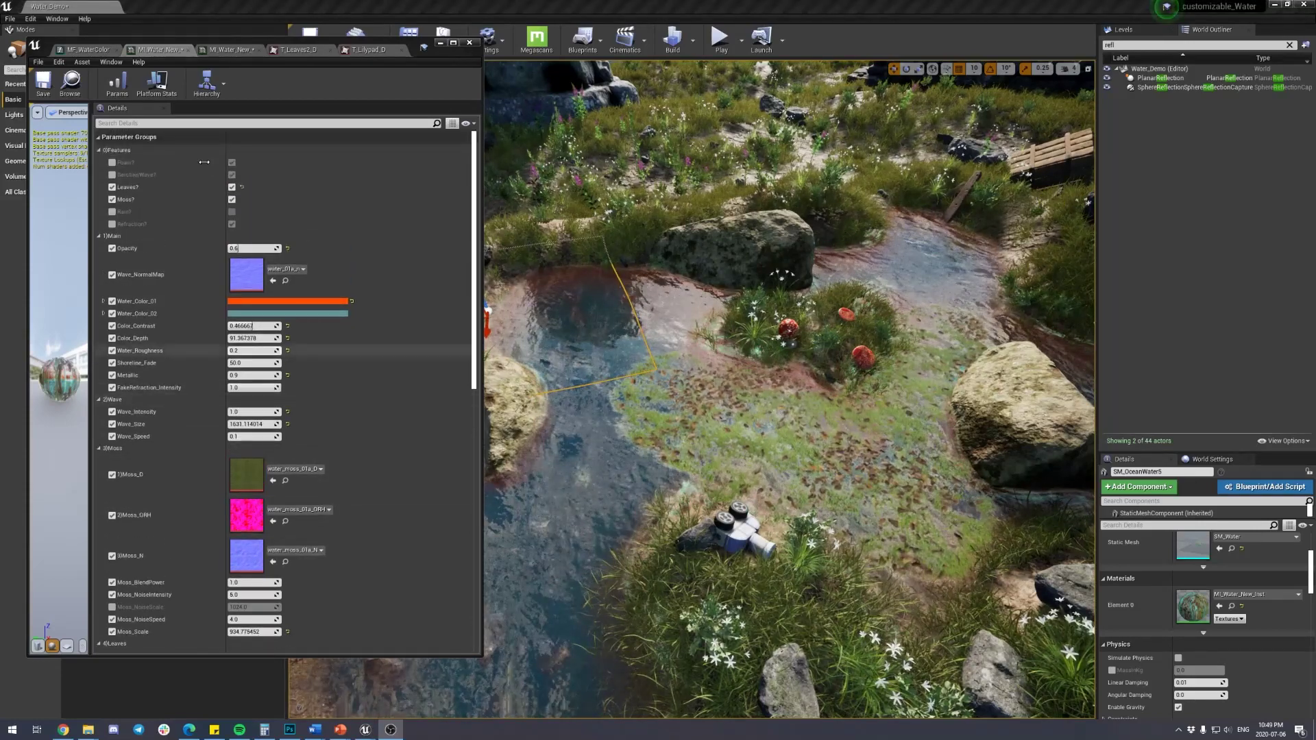
# - Select all the water planes and fill their vertex colors with black in mesh painting to clear the moss and leaves
pyautogui.click(775, 418)
pyautogui.scroll(1, 775, 418)
pyautogui.moveTo(439, 55)
pyautogui.mouseDown()
pyautogui.moveTo(558, 107)
pyautogui.moveTo(615, 102)
pyautogui.mouseUp()
pyautogui.click(127, 50)
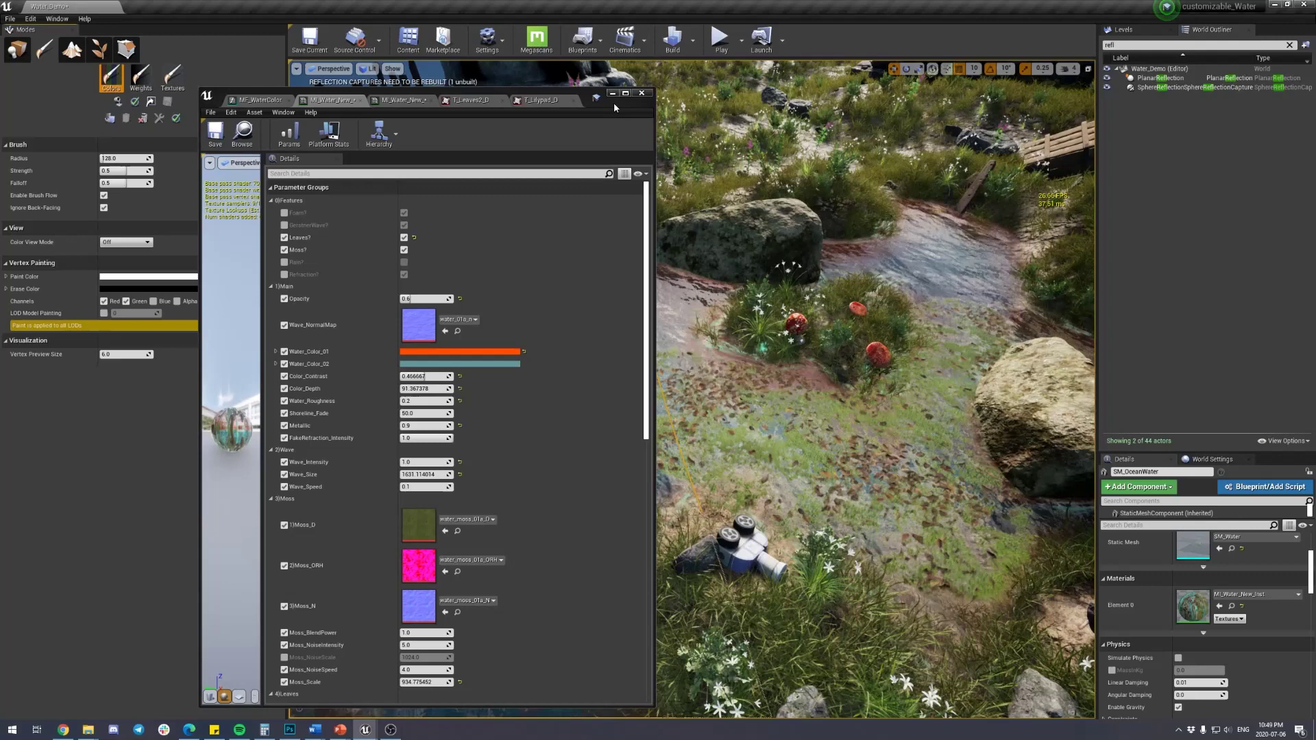
pyautogui.click(117, 100)
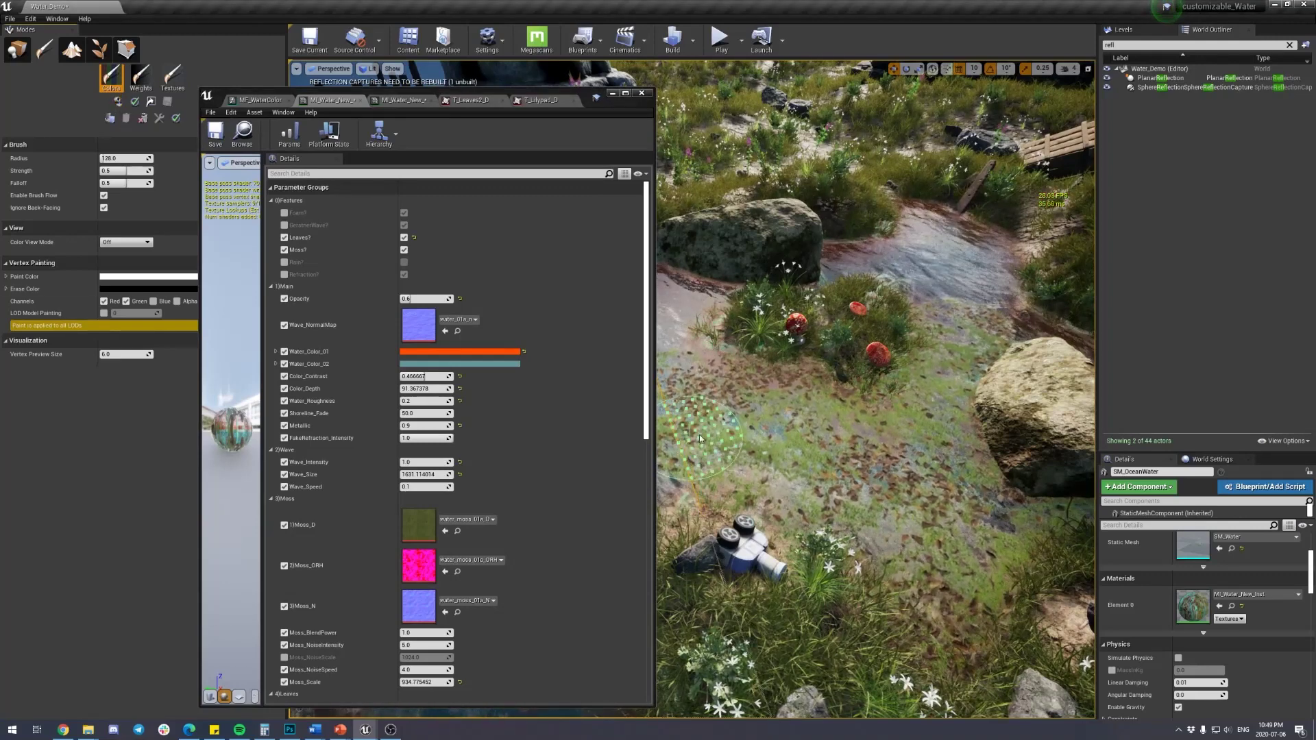
pyautogui.hotkey('shift', '1')
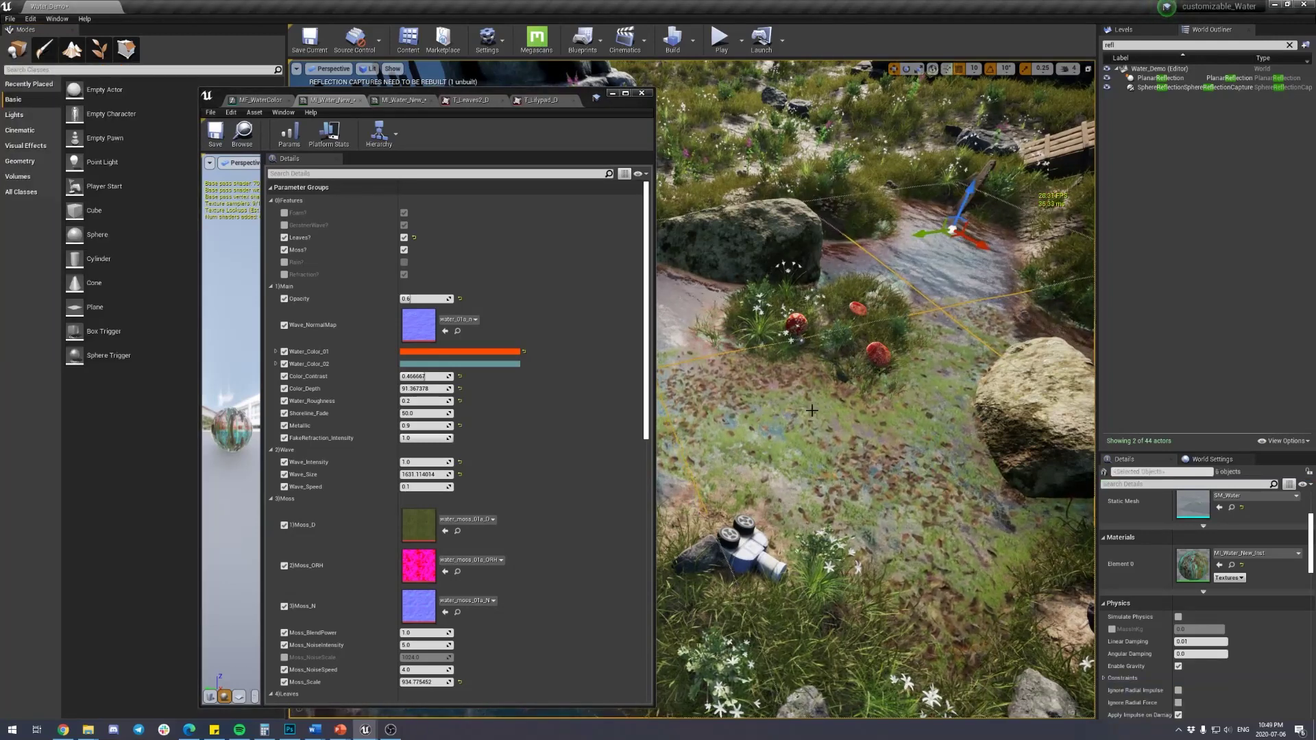
pyautogui.hotkey('shift', '4')
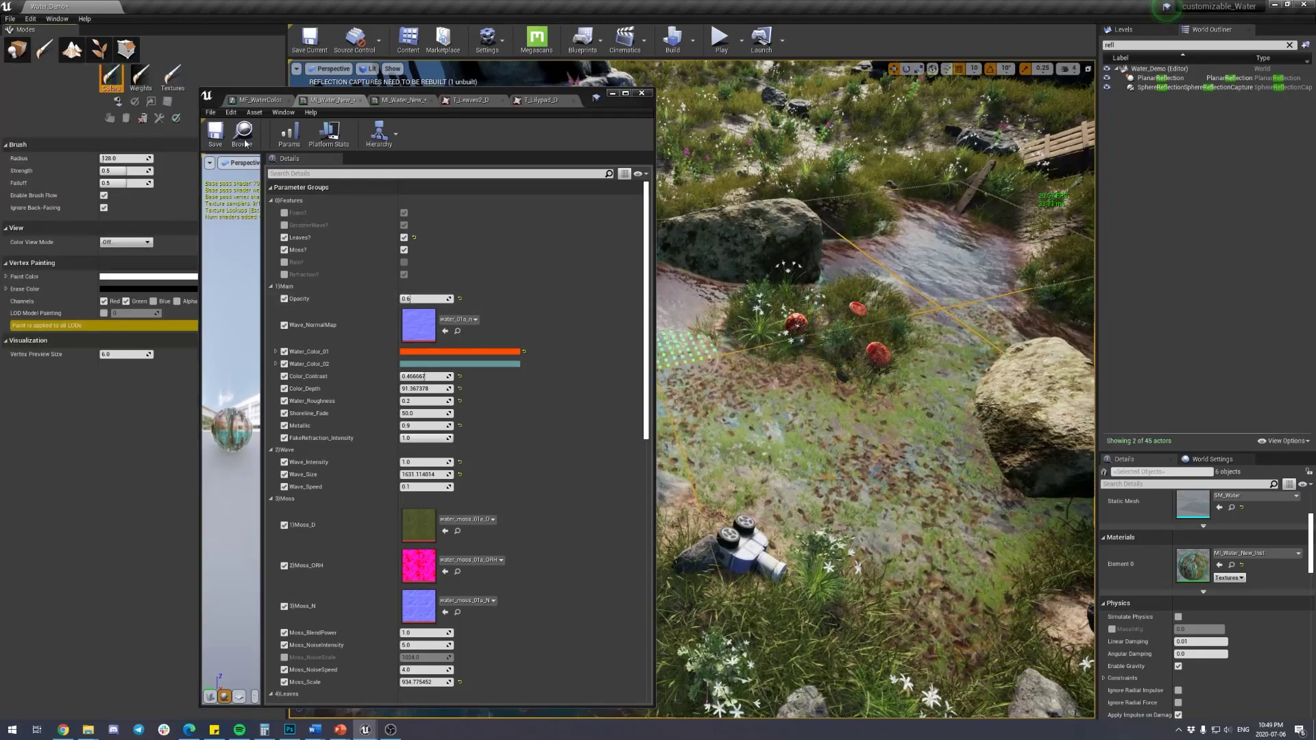
pyautogui.moveTo(623, 111); pyautogui.dragTo(598, 87)
pyautogui.click(118, 102)
pyautogui.scroll(6, 891, 521)
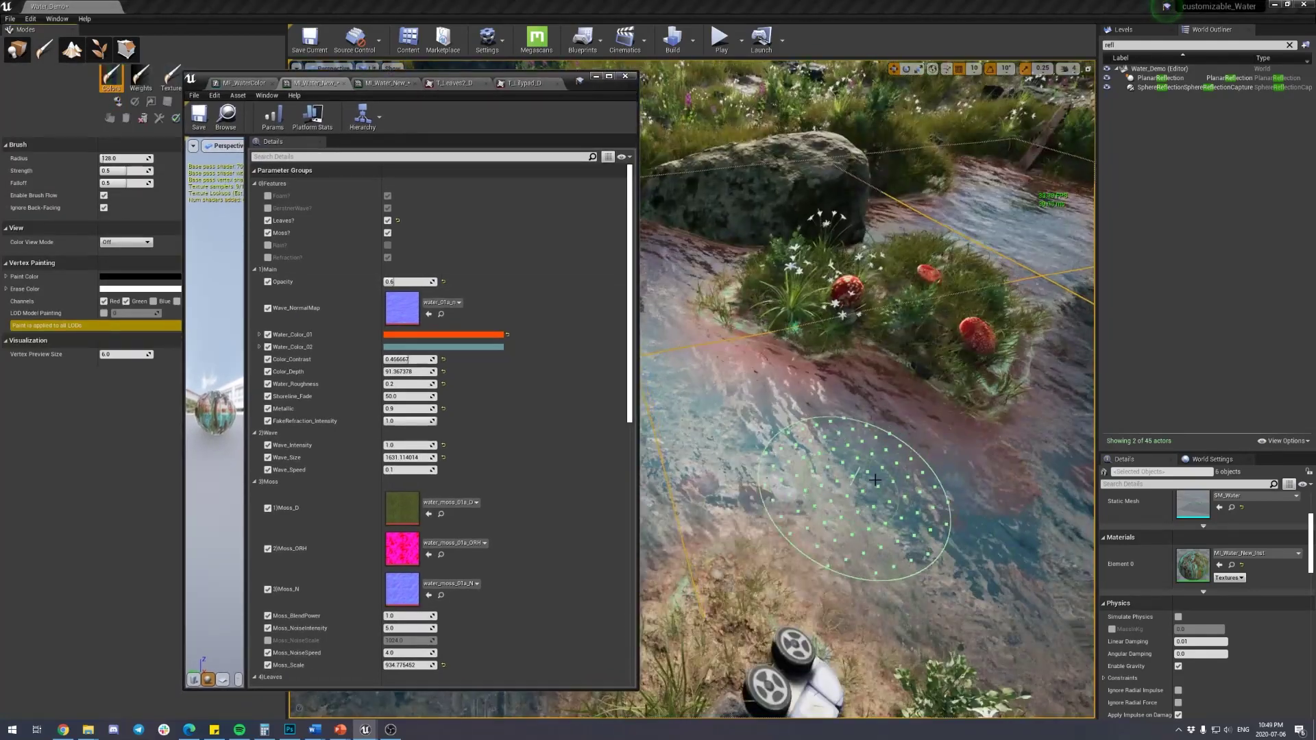
# - Set Wave_Intensity to 0.2 in the water material instance and inspect the calmer surface up close
pyautogui.scroll(-4, 873, 501)
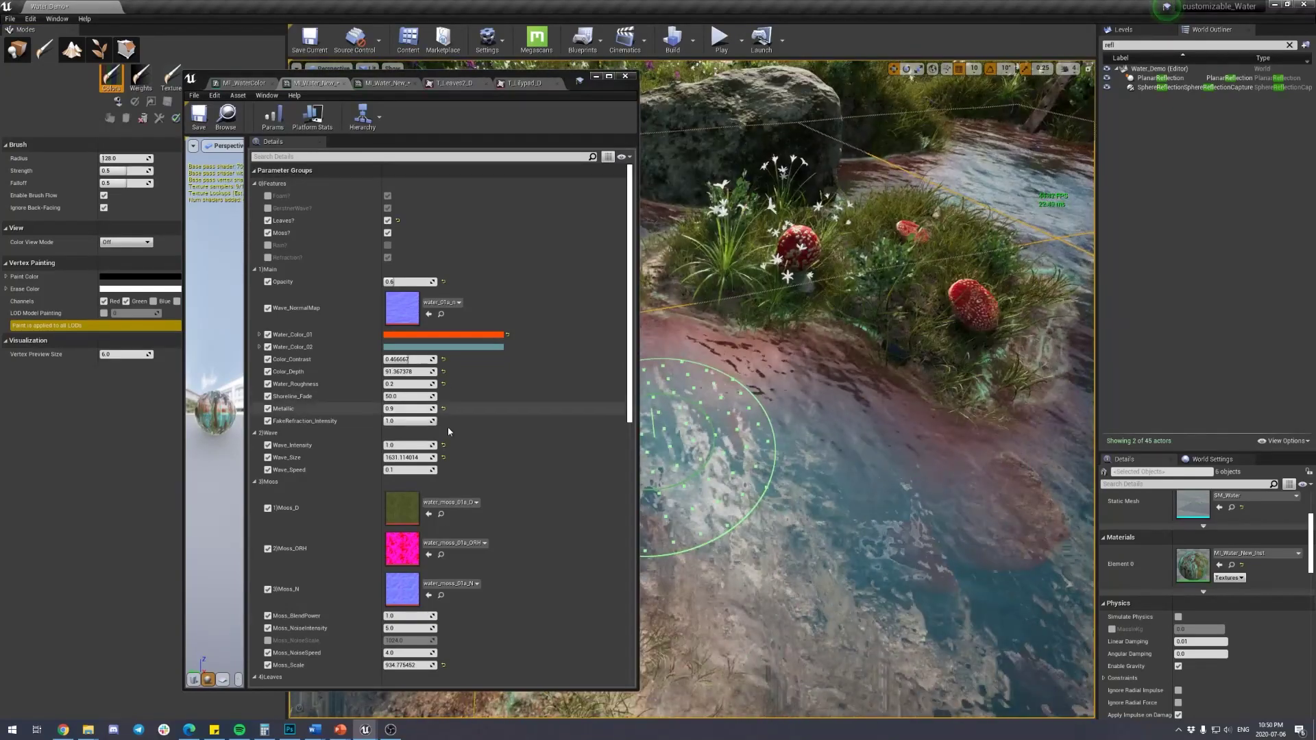
pyautogui.click(410, 446)
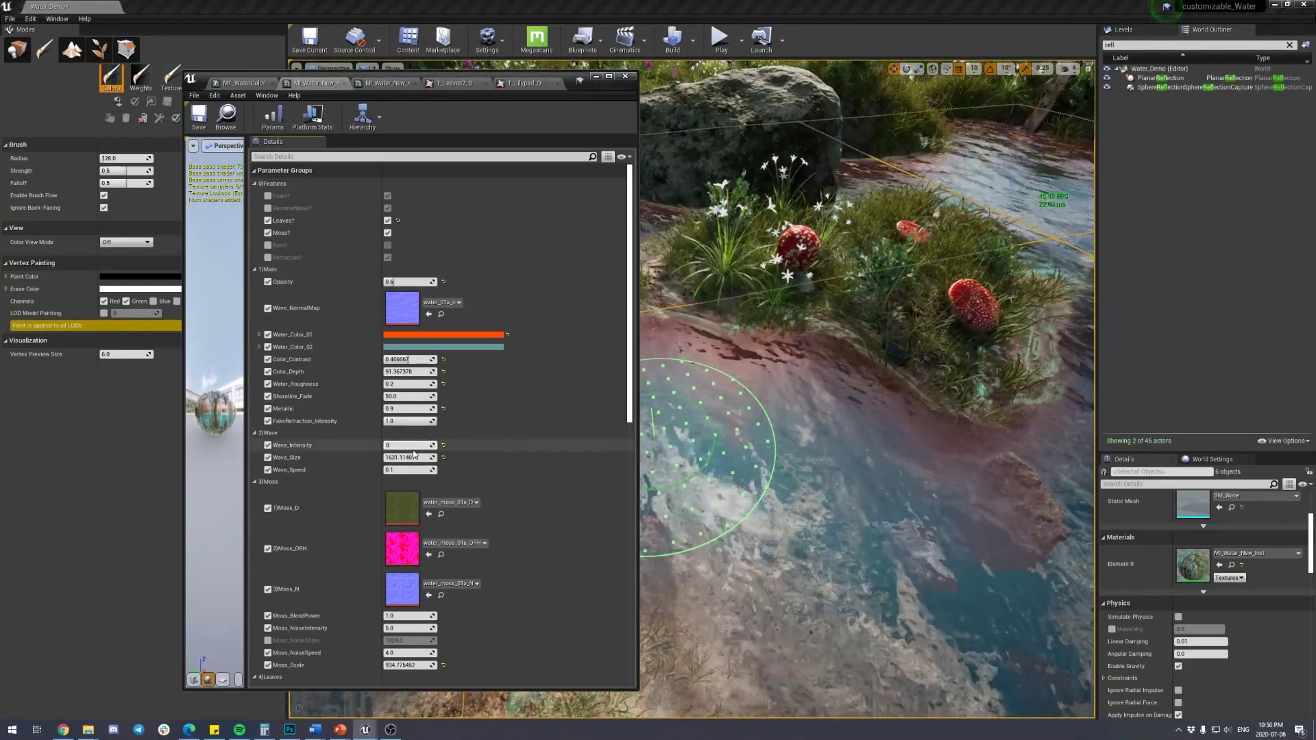
pyautogui.press('Return')
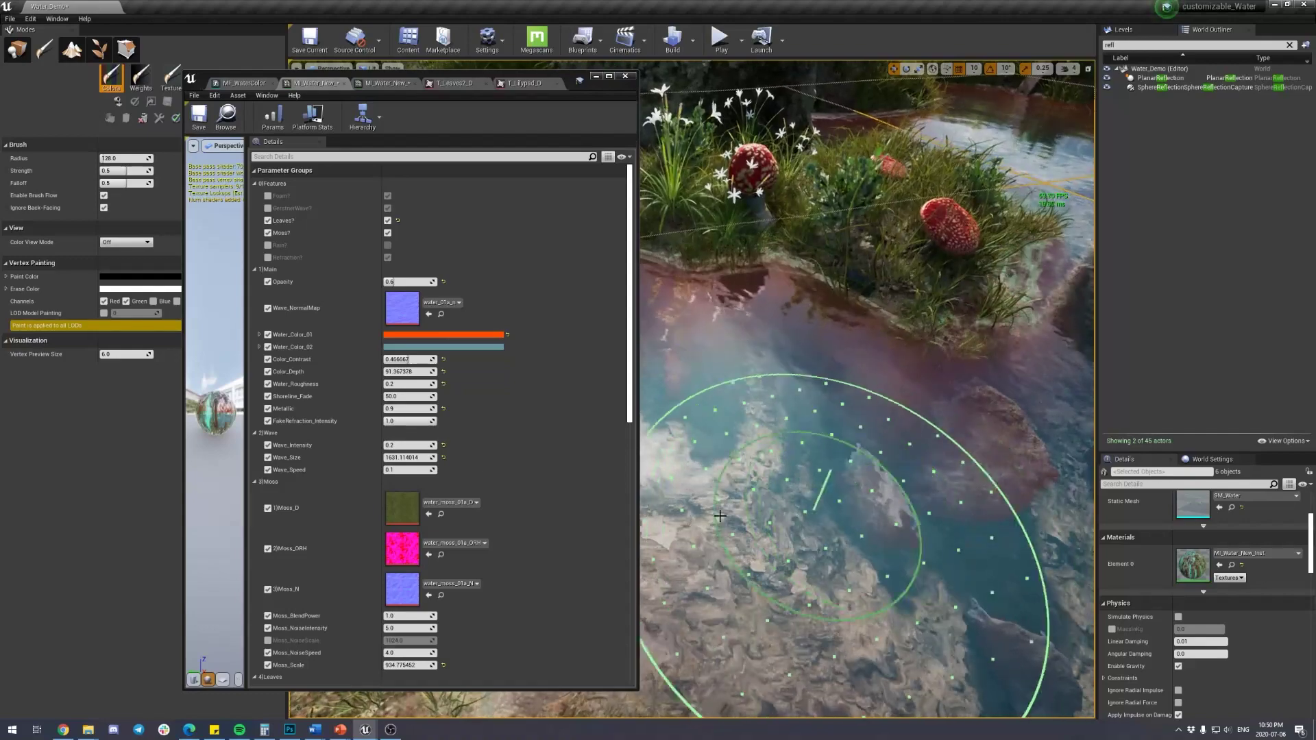
pyautogui.scroll(-2, 449, 480)
pyautogui.scroll(2, 449, 479)
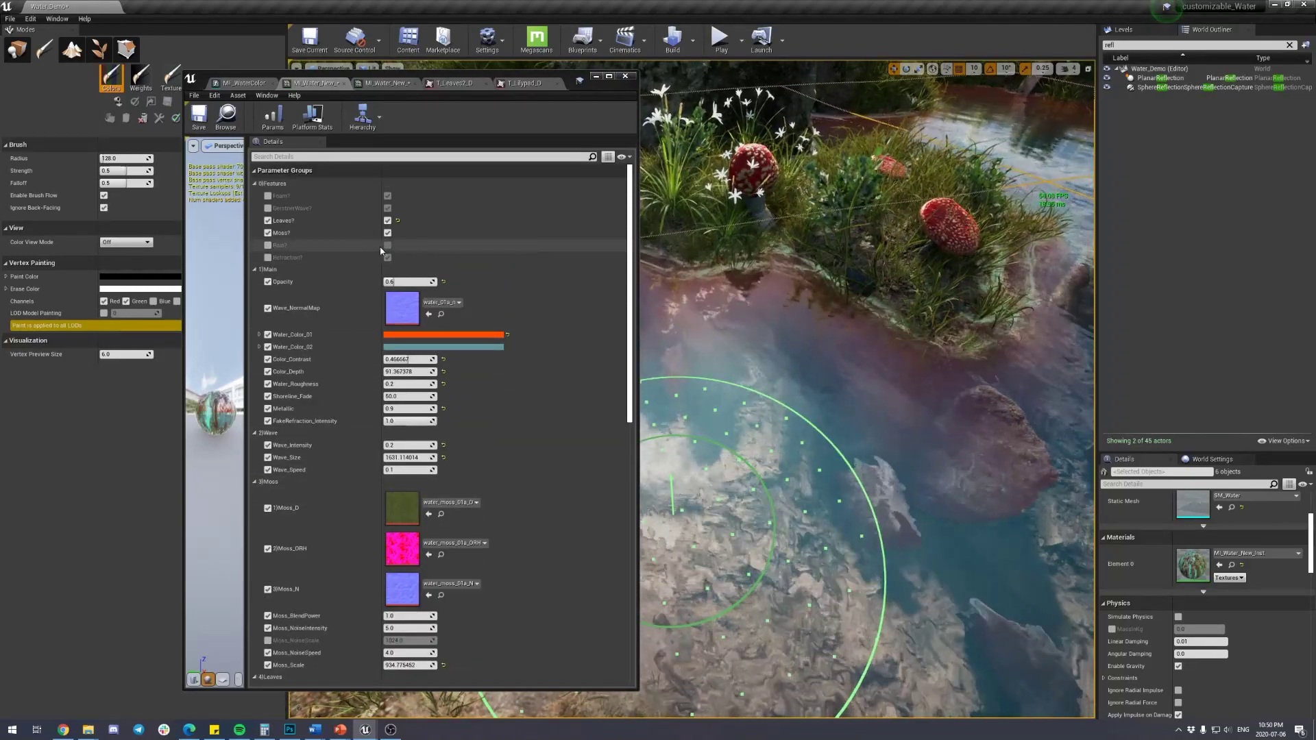
# - Override and enable the Rain feature of the water material, and inspect the ripples near the mushroom island
pyautogui.click(268, 245)
pyautogui.click(387, 245)
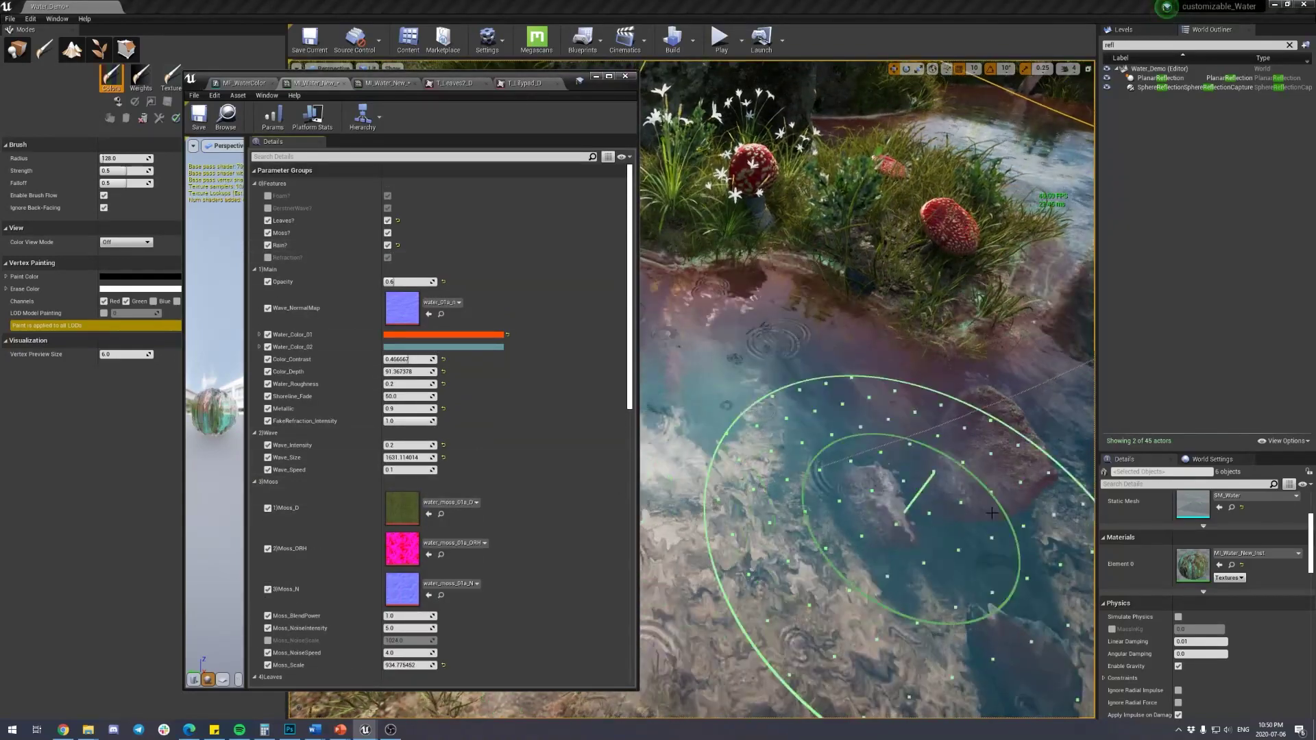
pyautogui.scroll(-5, 866, 470)
pyautogui.scroll(-1, 583, 500)
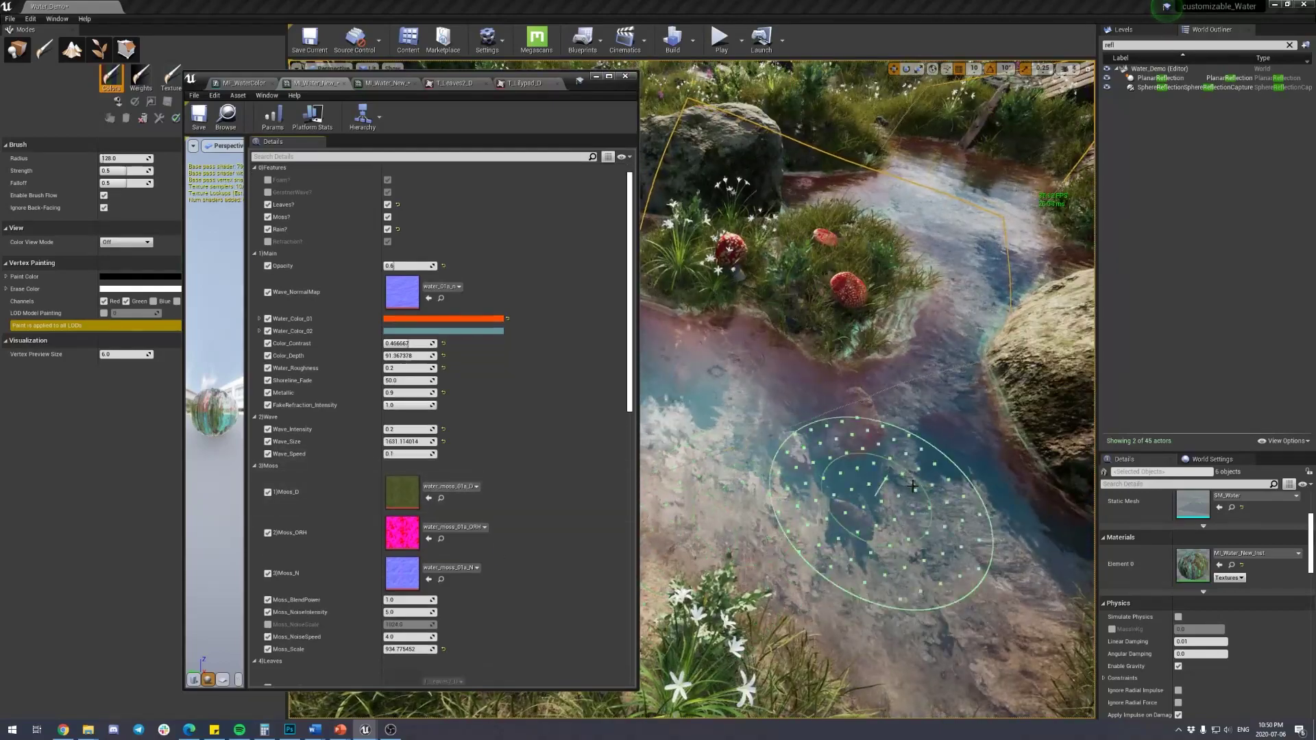
pyautogui.scroll(6, 884, 488)
pyautogui.scroll(-5, 339, 406)
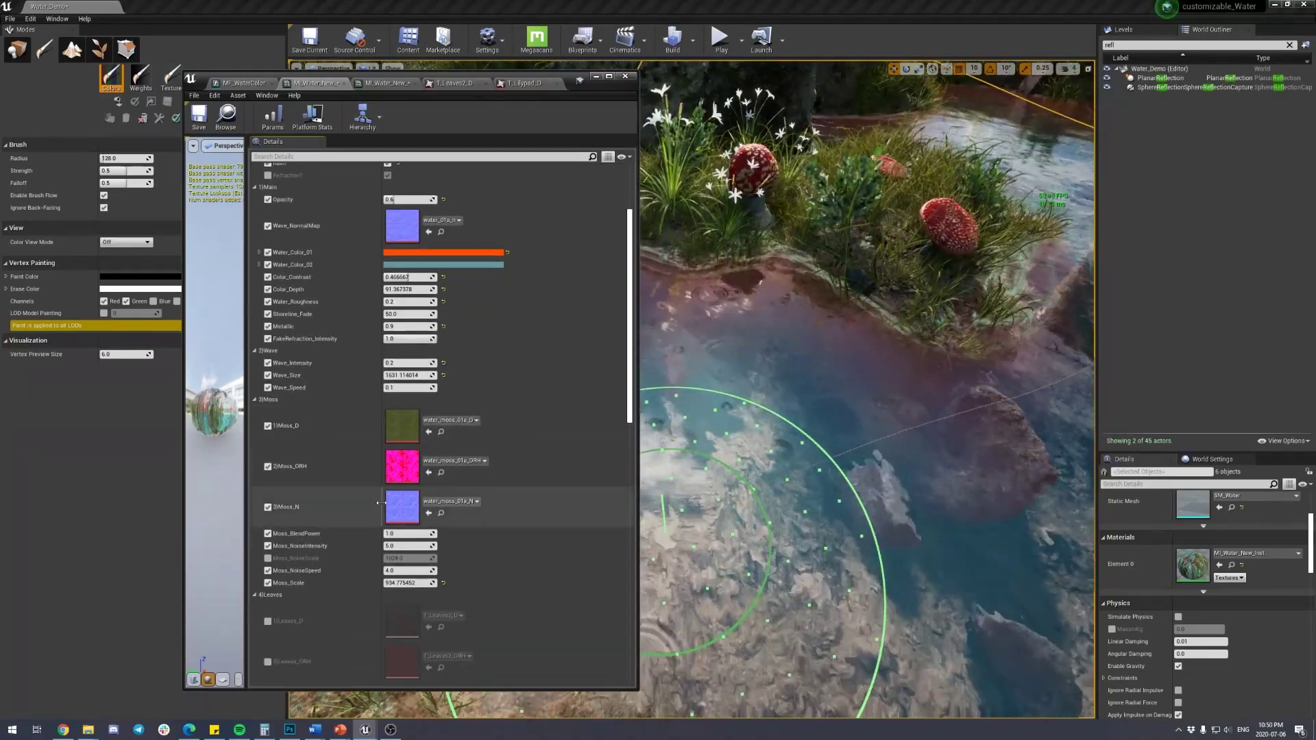
pyautogui.scroll(-8, 329, 397)
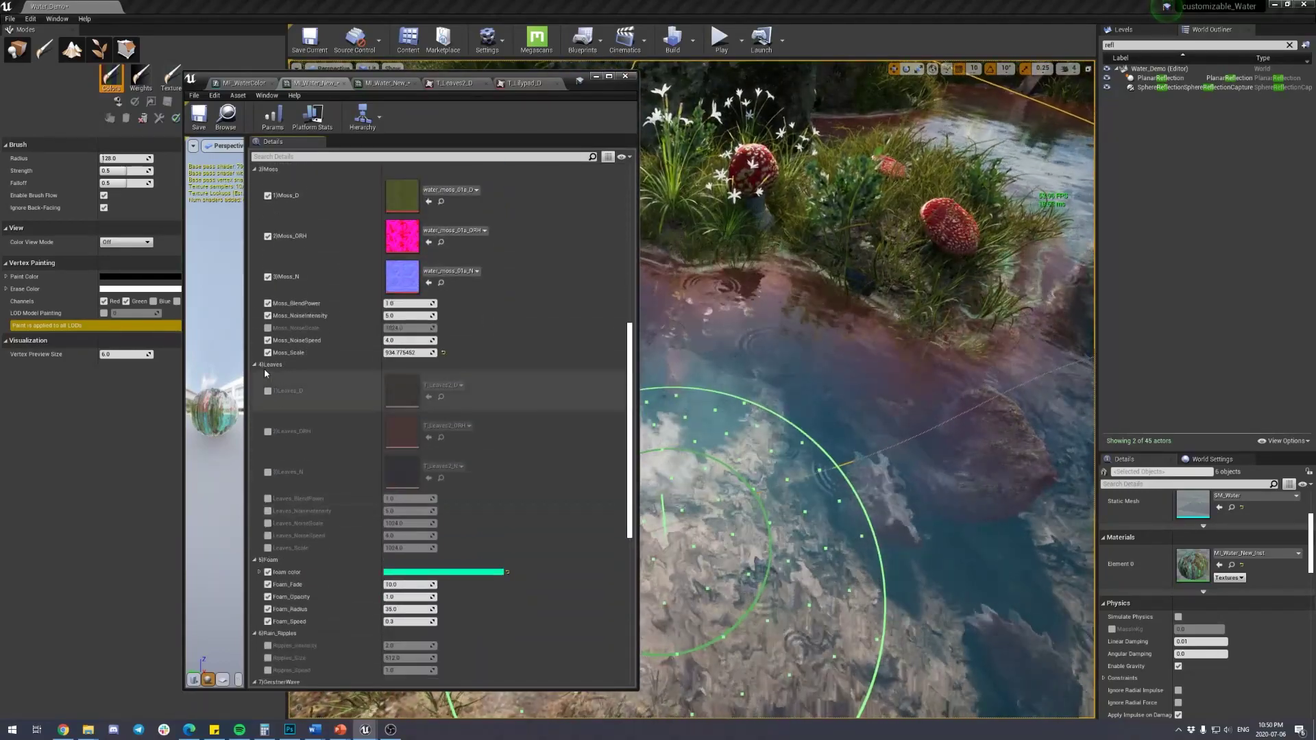
# - Collapse the Moss and Leaves parameter groups, then override Ripples_Intensity and set it to 0.2
pyautogui.click(265, 368)
pyautogui.scroll(6, 298, 399)
pyautogui.click(253, 299)
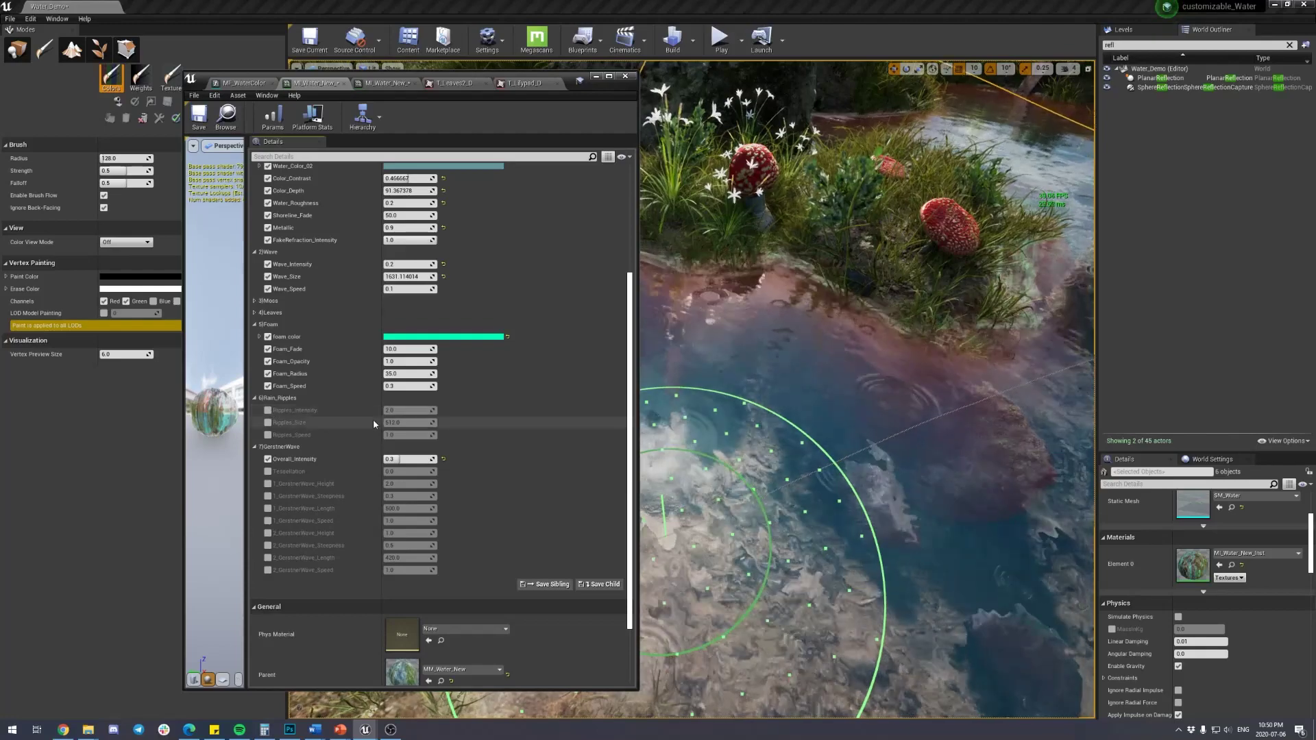
pyautogui.click(268, 411)
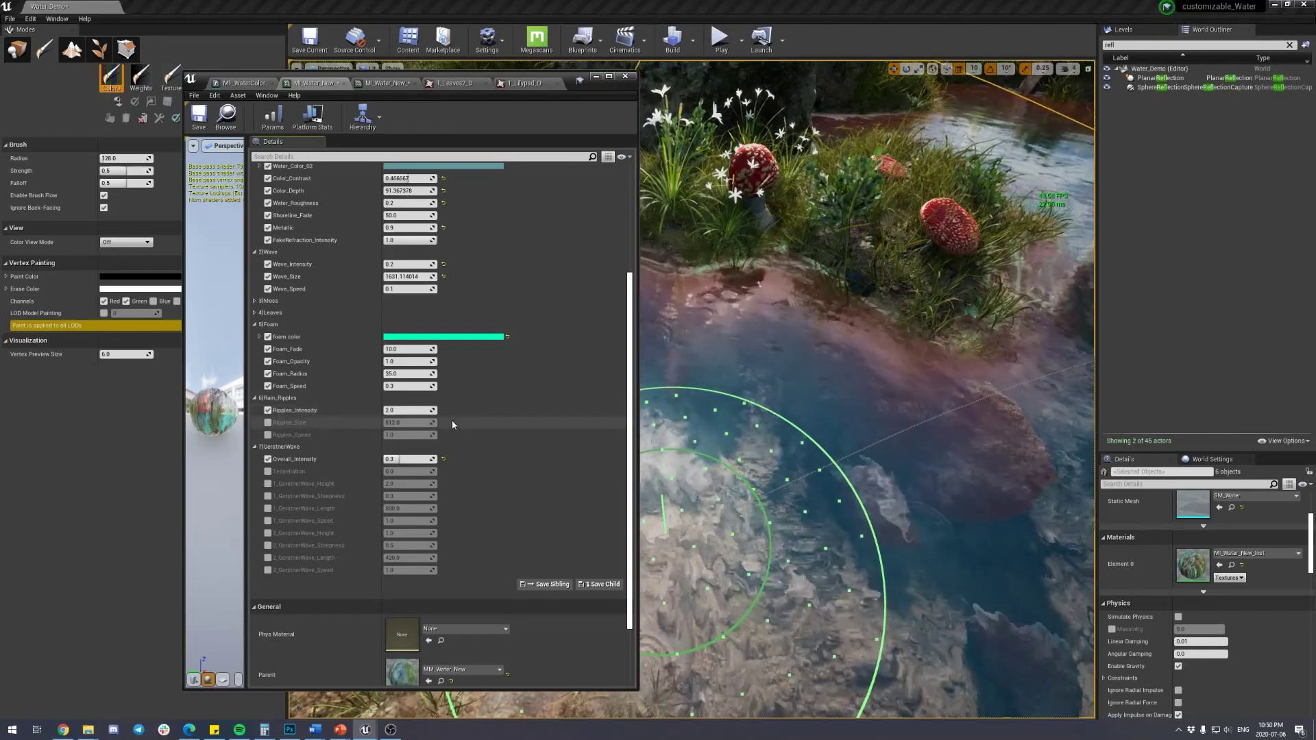
pyautogui.click(405, 414)
pyautogui.write('0.2')
pyautogui.press('Return')
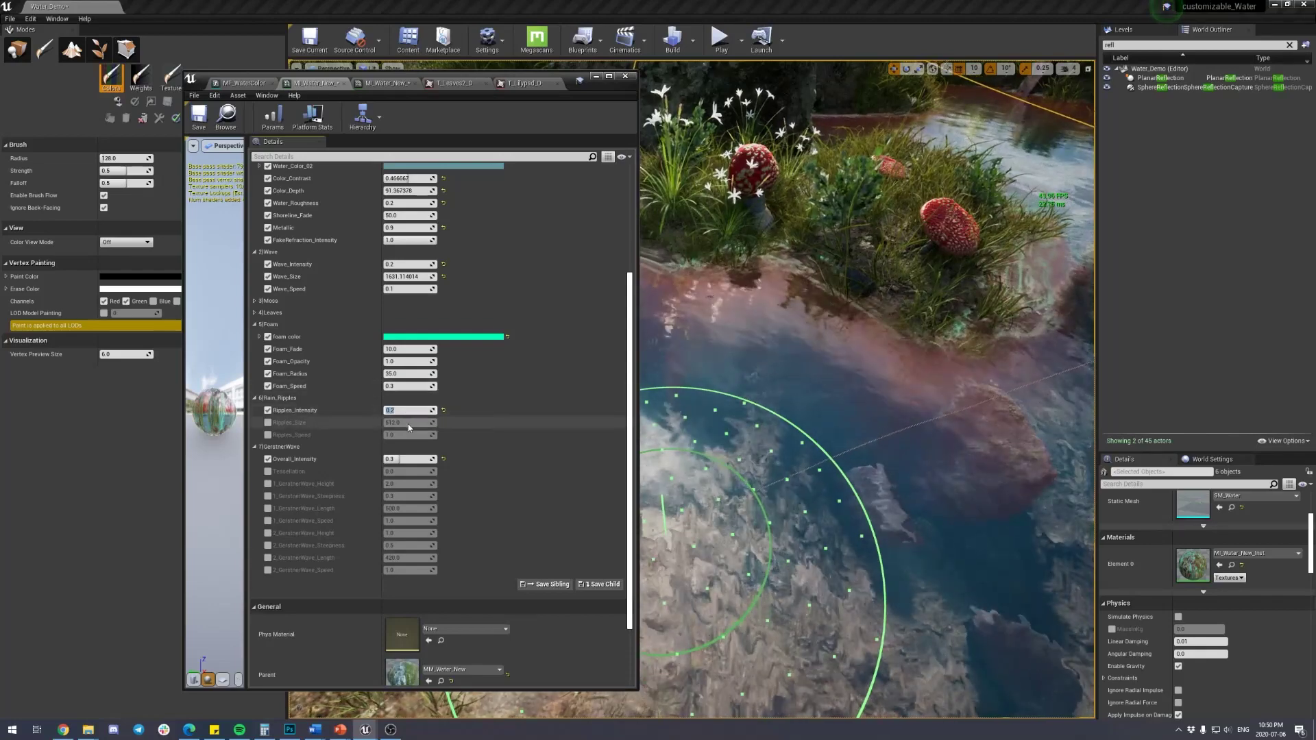
# - Try a Ripples_Size of about 349, then reset both the ripple intensity and ripple size to their defaults
pyautogui.moveTo(409, 423); pyautogui.dragTo(401, 423)
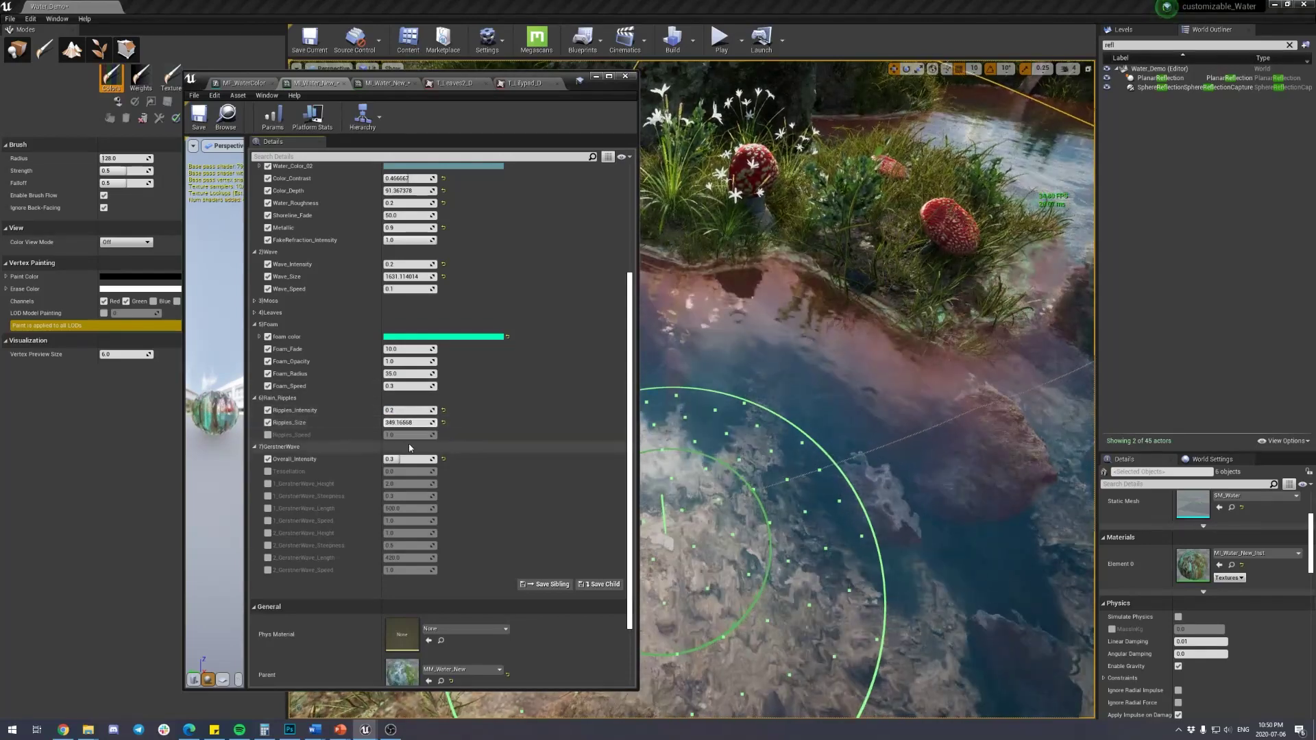
pyautogui.click(442, 410)
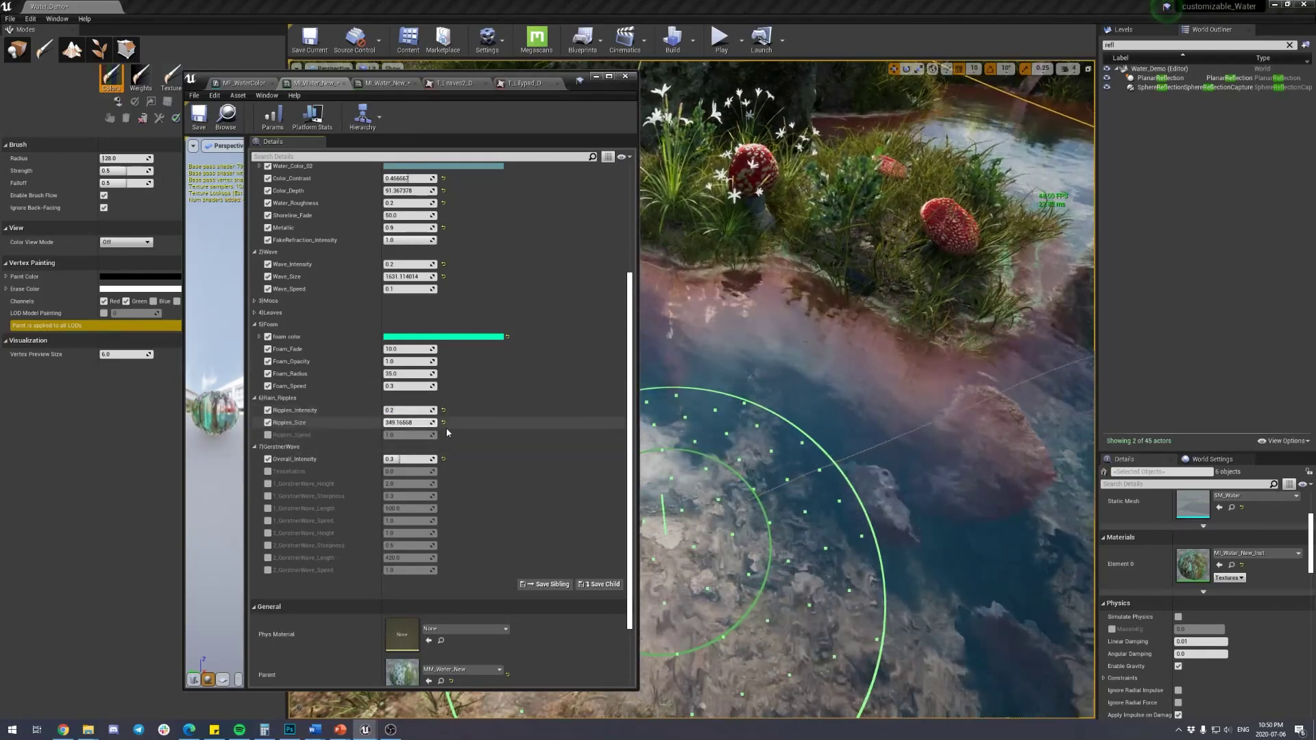
pyautogui.click(443, 423)
# - Override the Foam feature of the water material and keep it enabled
pyautogui.scroll(5, 474, 473)
pyautogui.scroll(1, 474, 473)
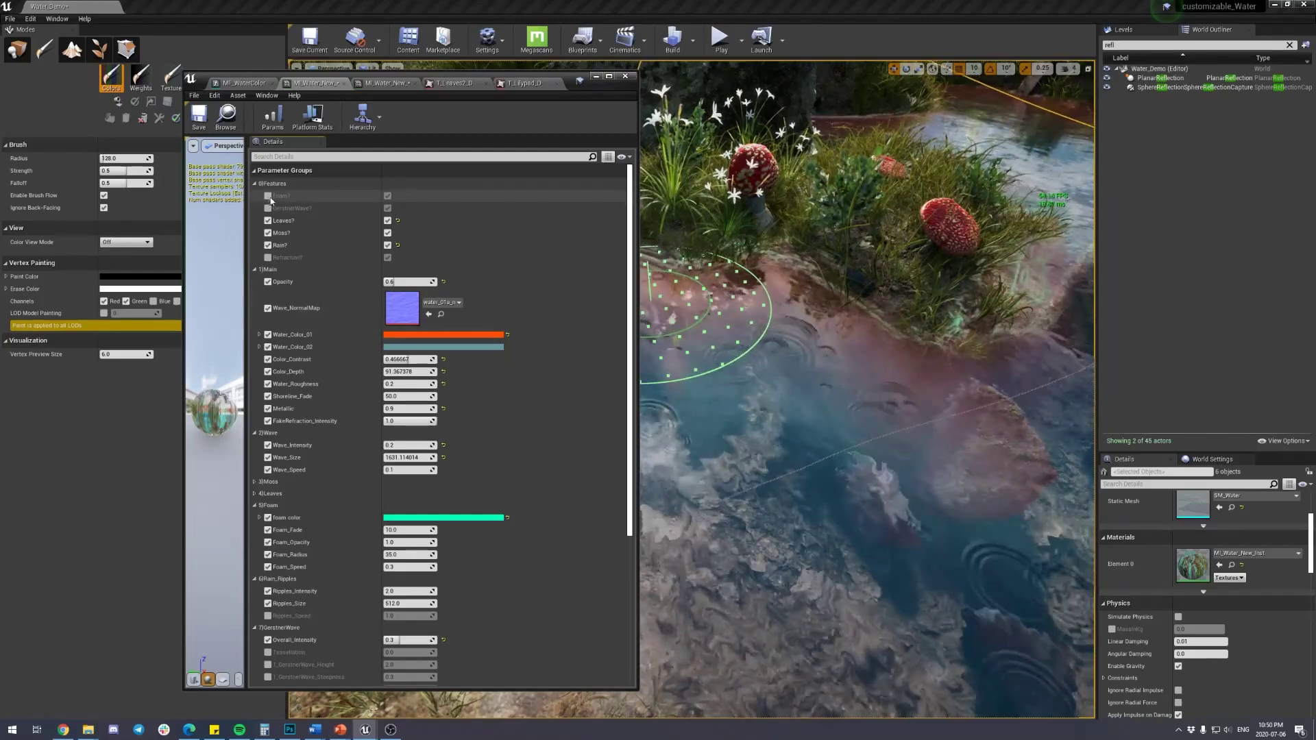
pyautogui.click(388, 196)
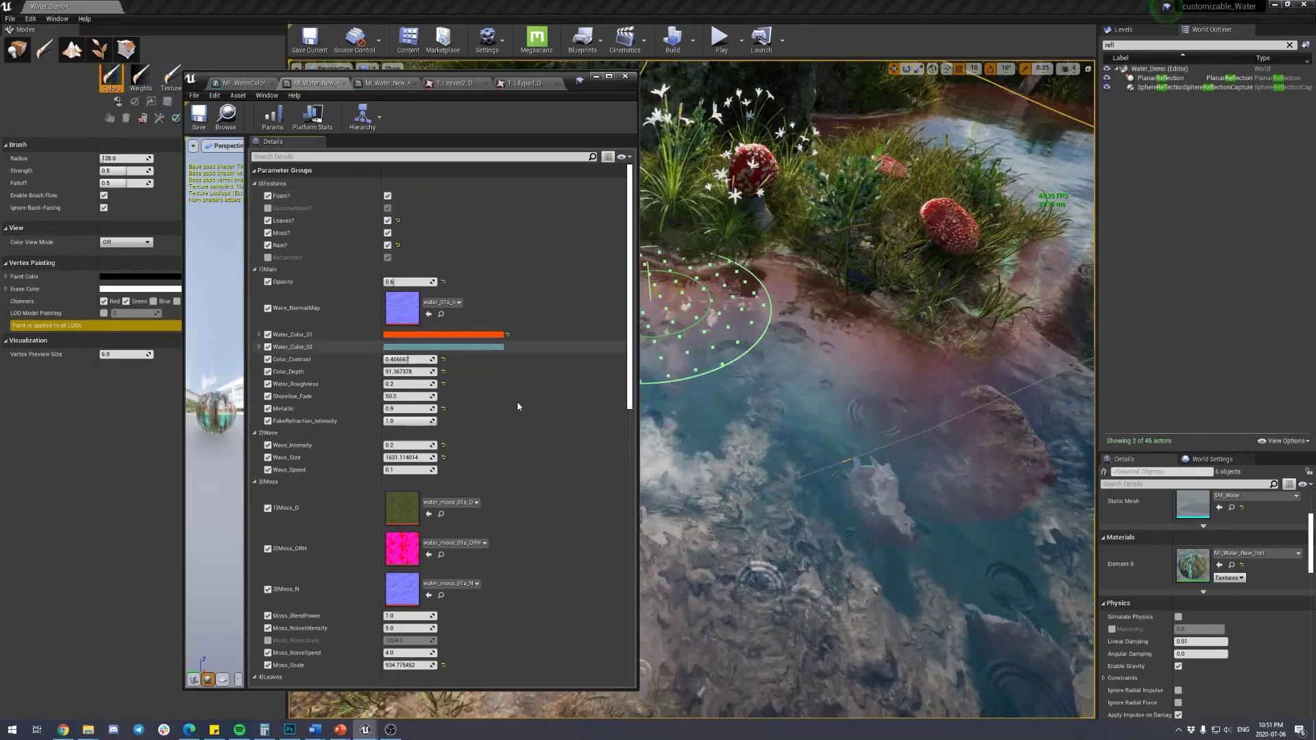
# - Change the foam color to a bright cyan-turquoise and confirm it
pyautogui.scroll(-5, 516, 401)
pyautogui.scroll(-2, 509, 439)
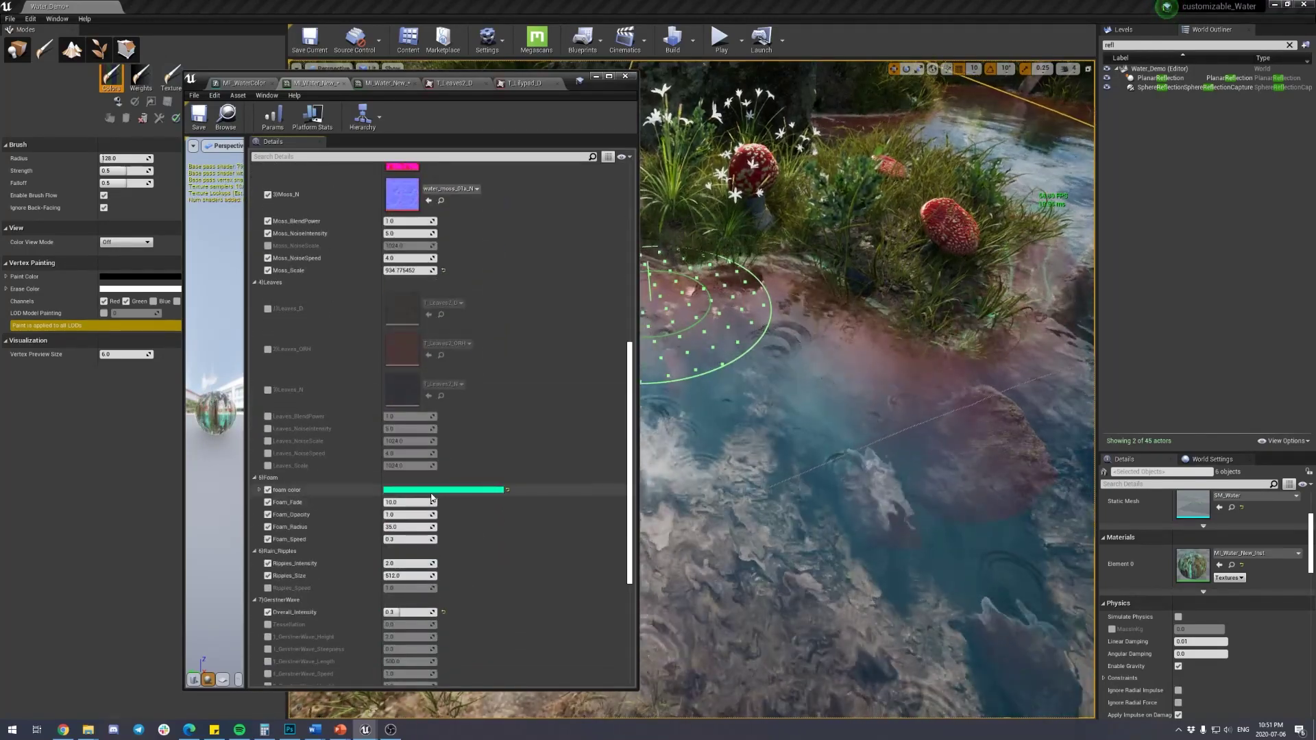
pyautogui.click(446, 489)
pyautogui.click(493, 527)
pyautogui.moveTo(493, 528); pyautogui.dragTo(456, 548)
pyautogui.click(589, 692)
pyautogui.click(439, 489)
pyautogui.click(603, 689)
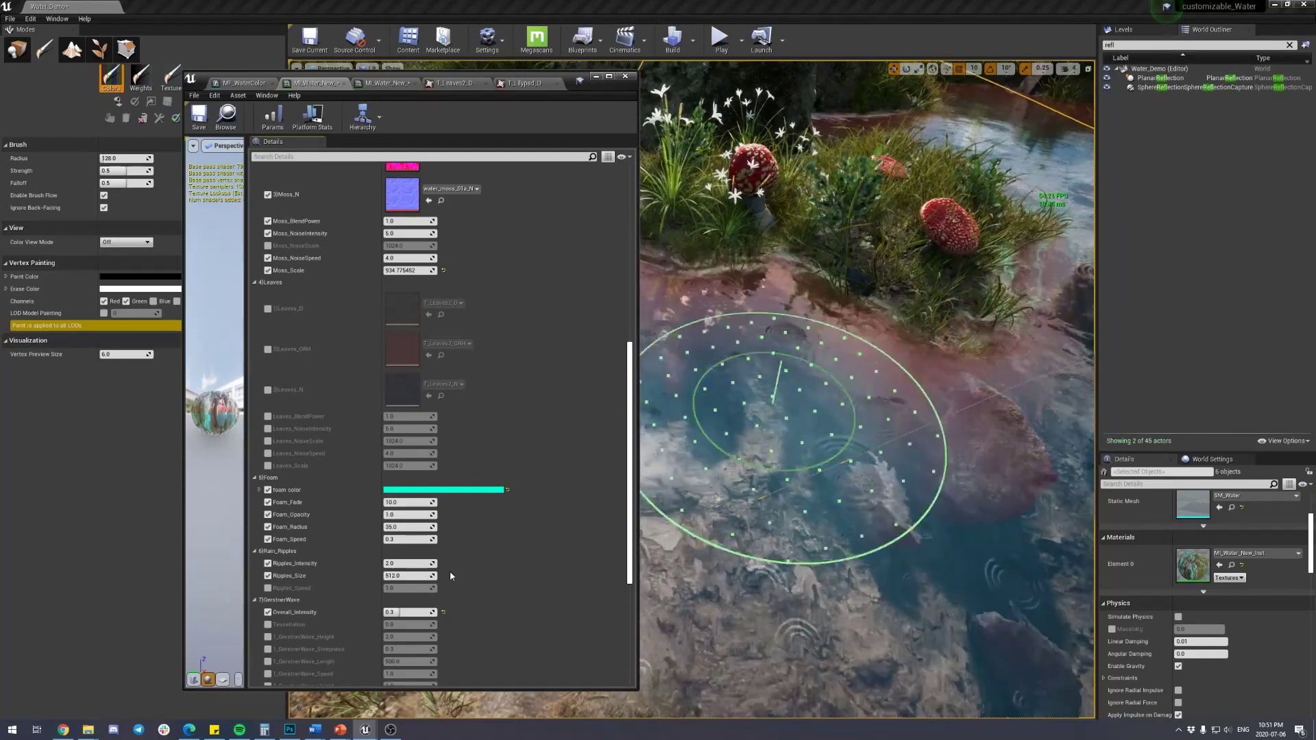
# - Try a lower Foam_Opacity, then set it to 2
pyautogui.moveTo(401, 515)
pyautogui.mouseDown()
pyautogui.moveTo(370, 515)
pyautogui.moveTo(390, 515)
pyautogui.mouseUp()
pyautogui.click(407, 515)
pyautogui.write('2')
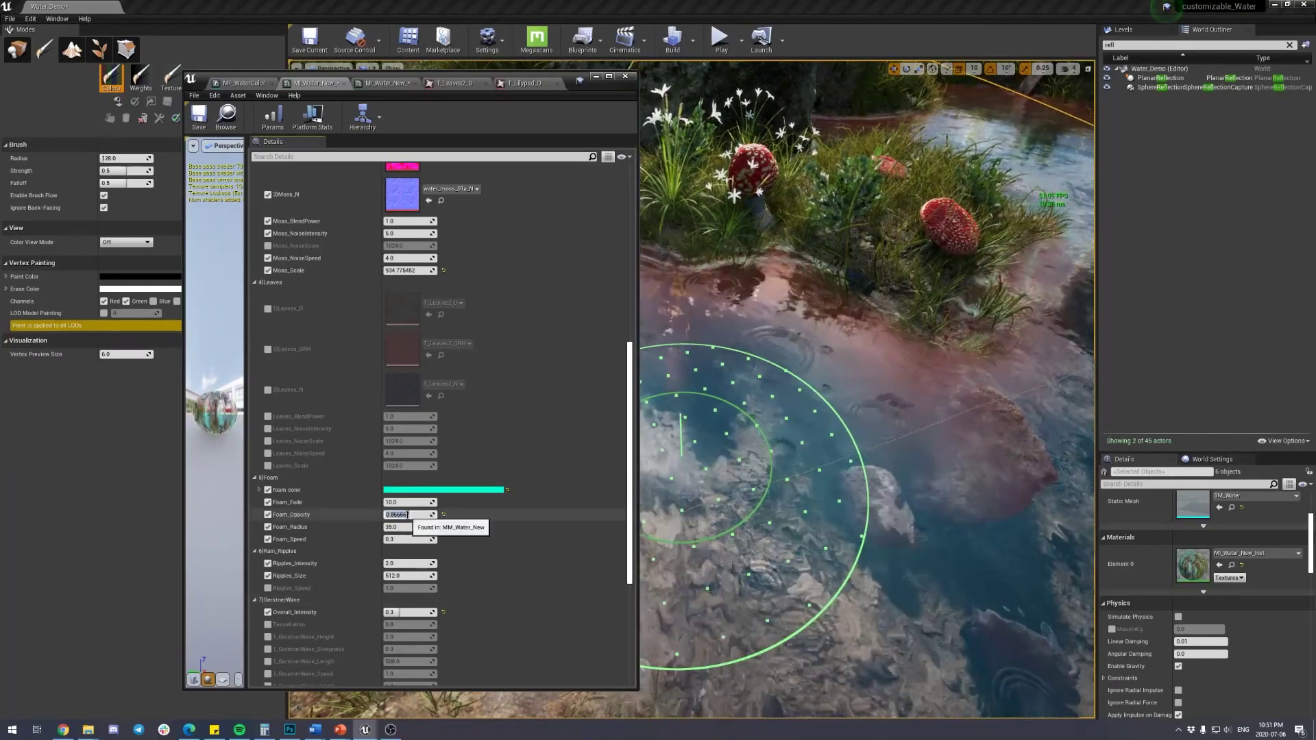
pyautogui.press('Return')
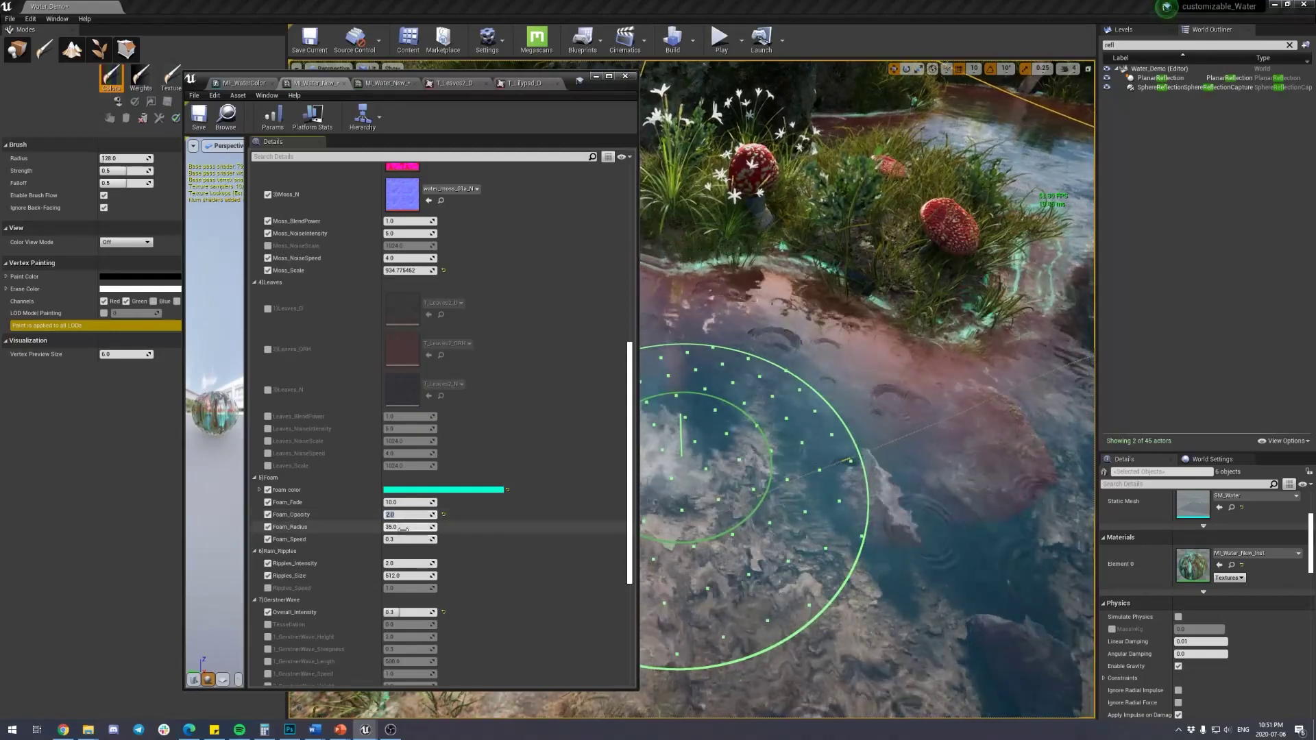
# - Try a Foam_Radius of about 37 while viewing the shoreline from farther away, then reset it to its default
pyautogui.click(403, 528)
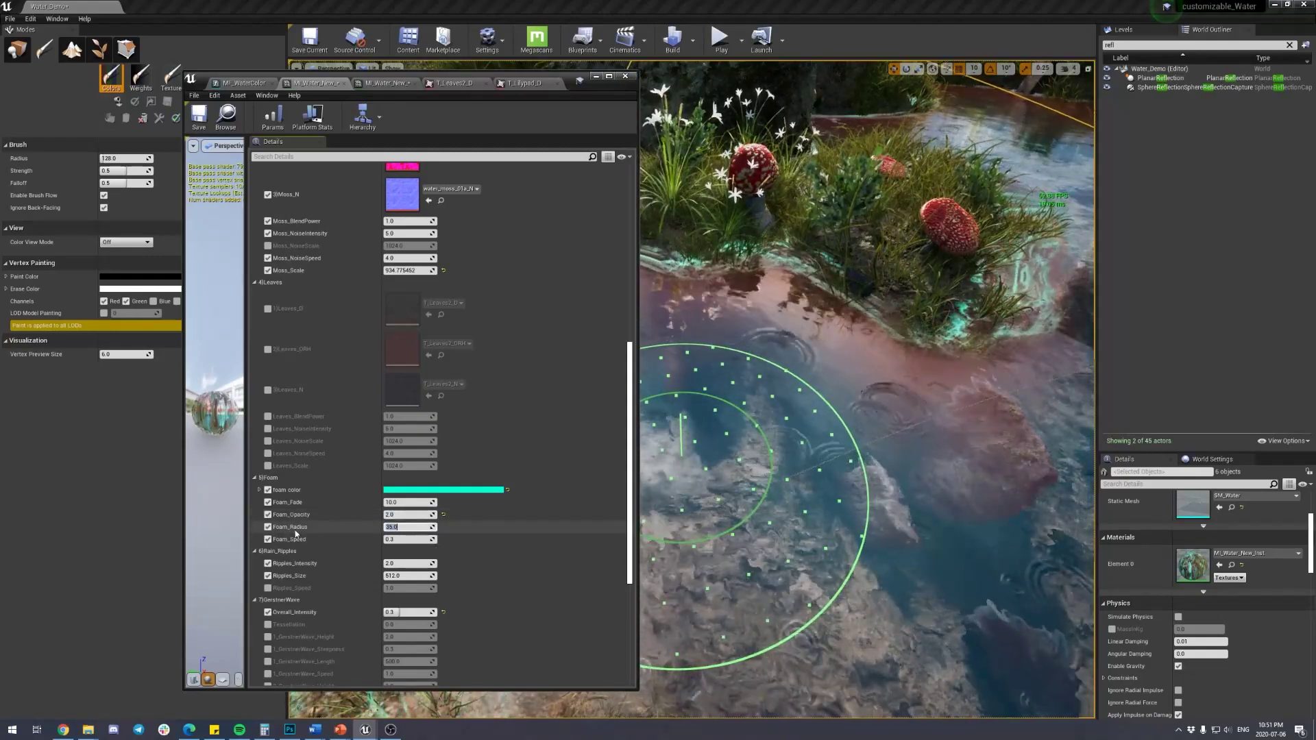
pyautogui.scroll(-3, 946, 458)
pyautogui.moveTo(946, 458); pyautogui.dragTo(888, 421, button='right')
pyautogui.moveTo(403, 526); pyautogui.dragTo(430, 527)
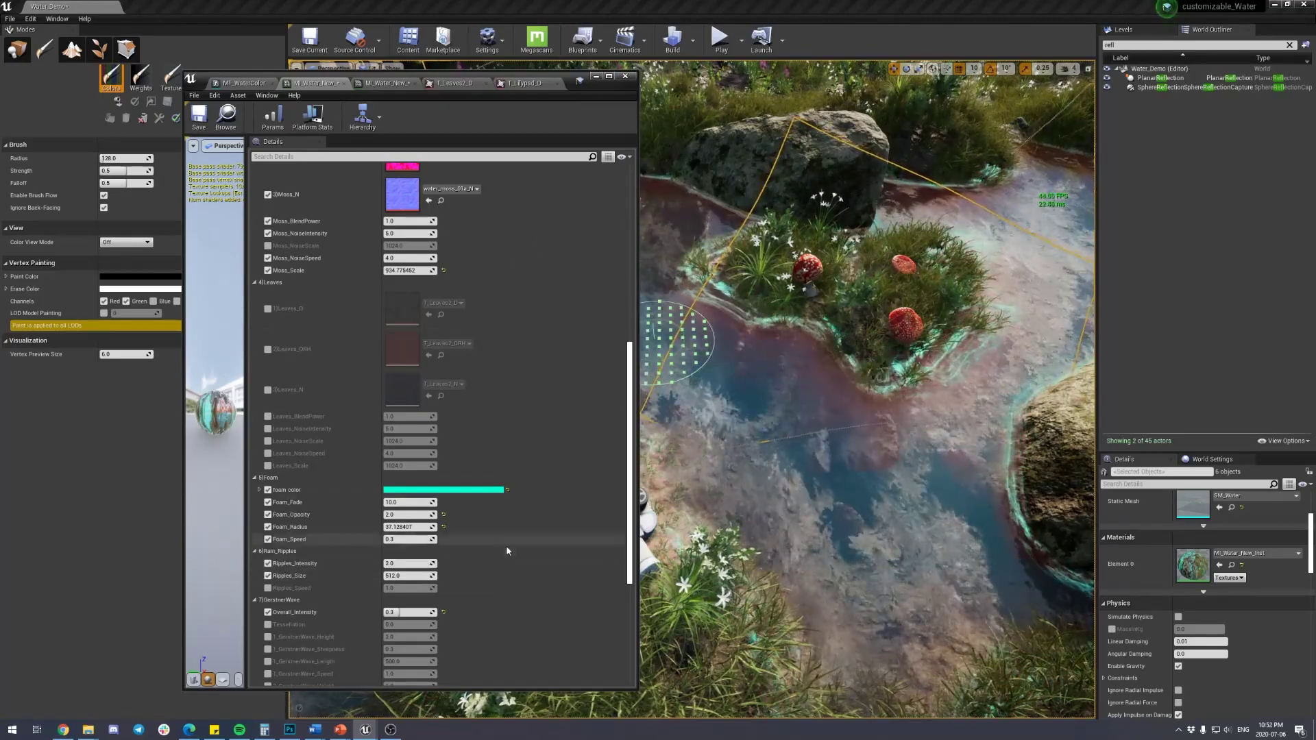
pyautogui.click(444, 527)
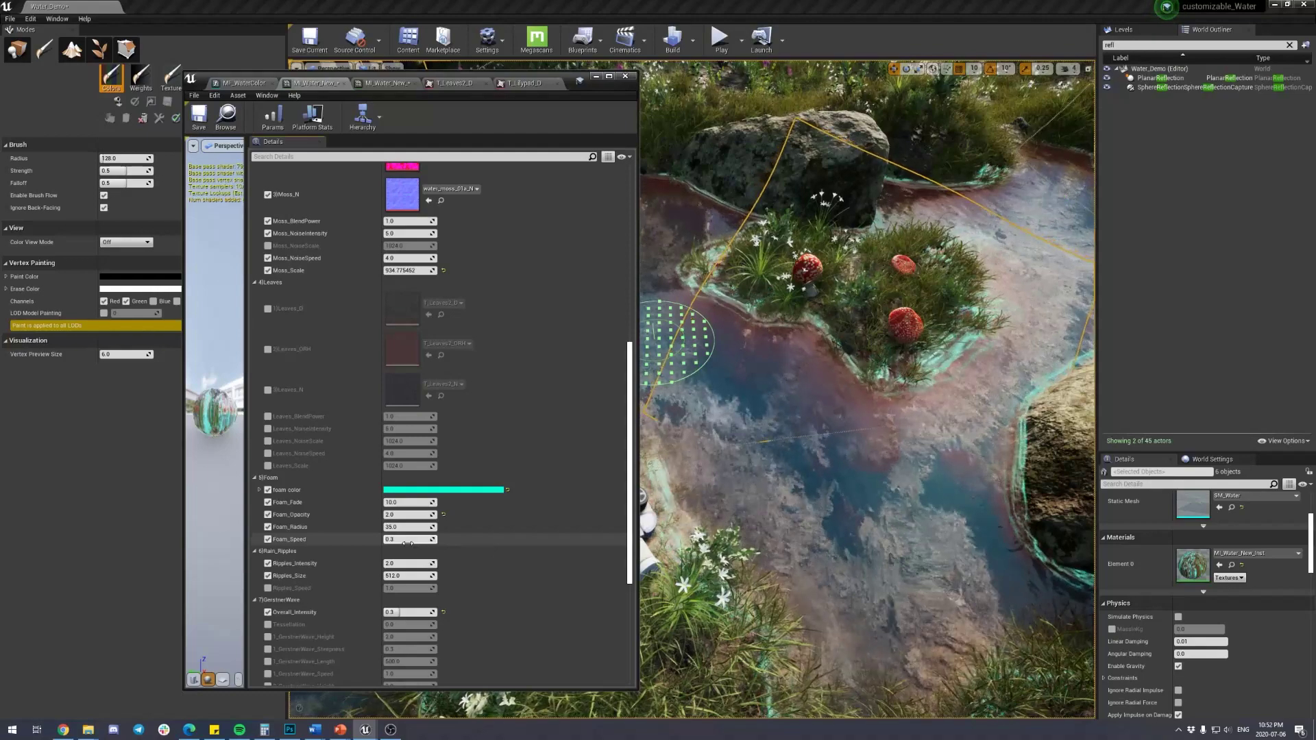
# - Try a Foam_Speed of 1, then set it back to 0.3 and return to the feature switches
pyautogui.write('1')
pyautogui.press('Return')
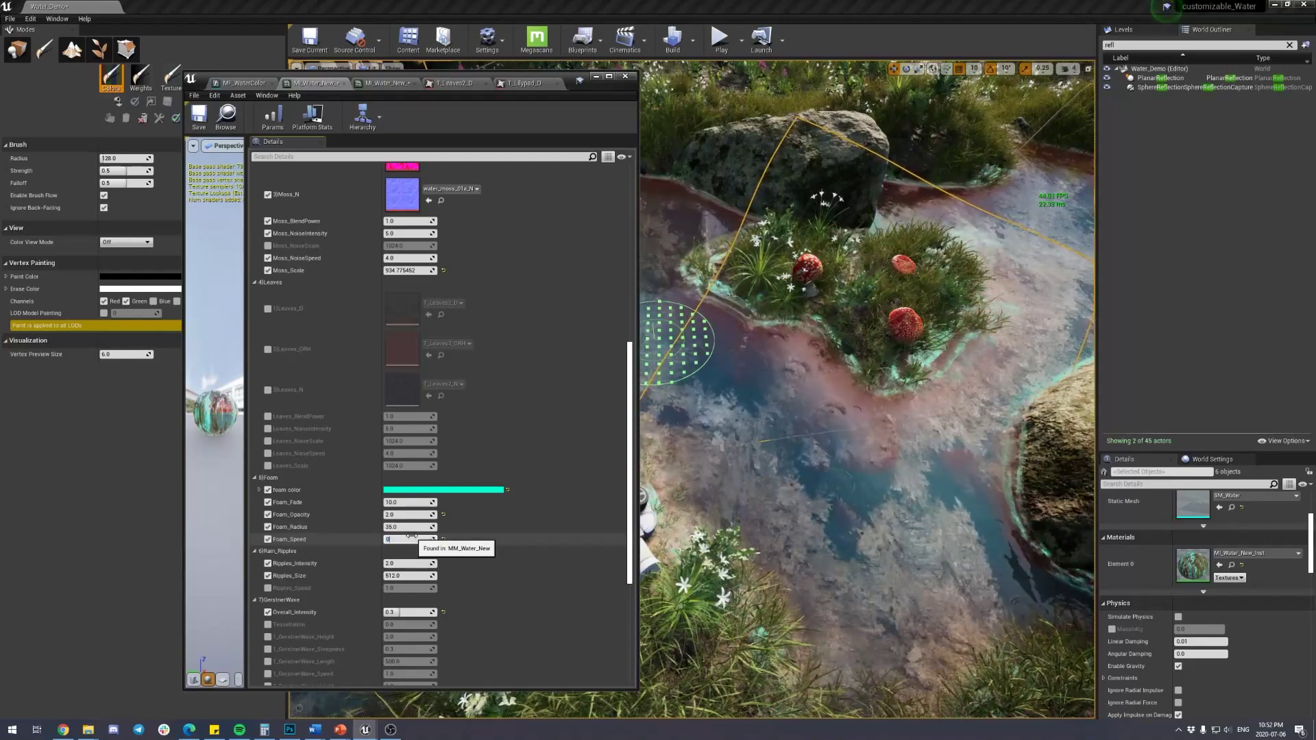
pyautogui.write('.3')
pyautogui.press('Return')
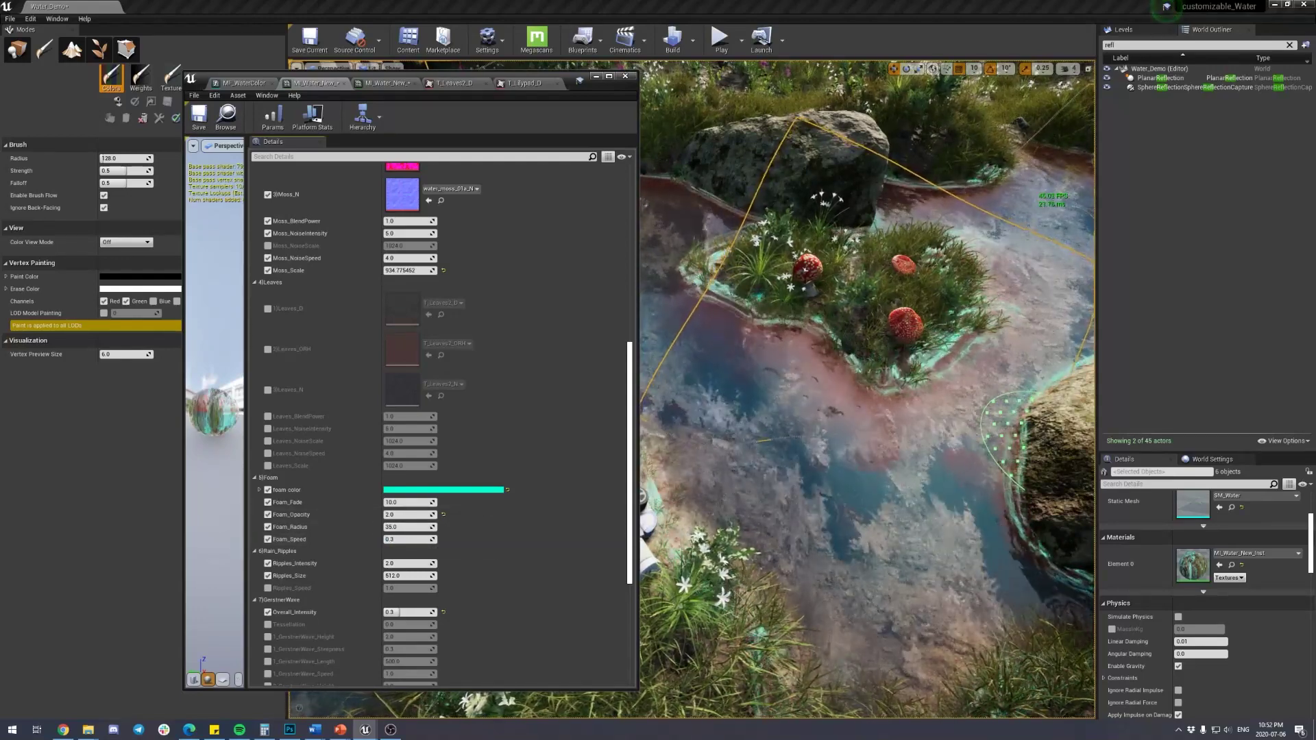
pyautogui.scroll(12, 327, 428)
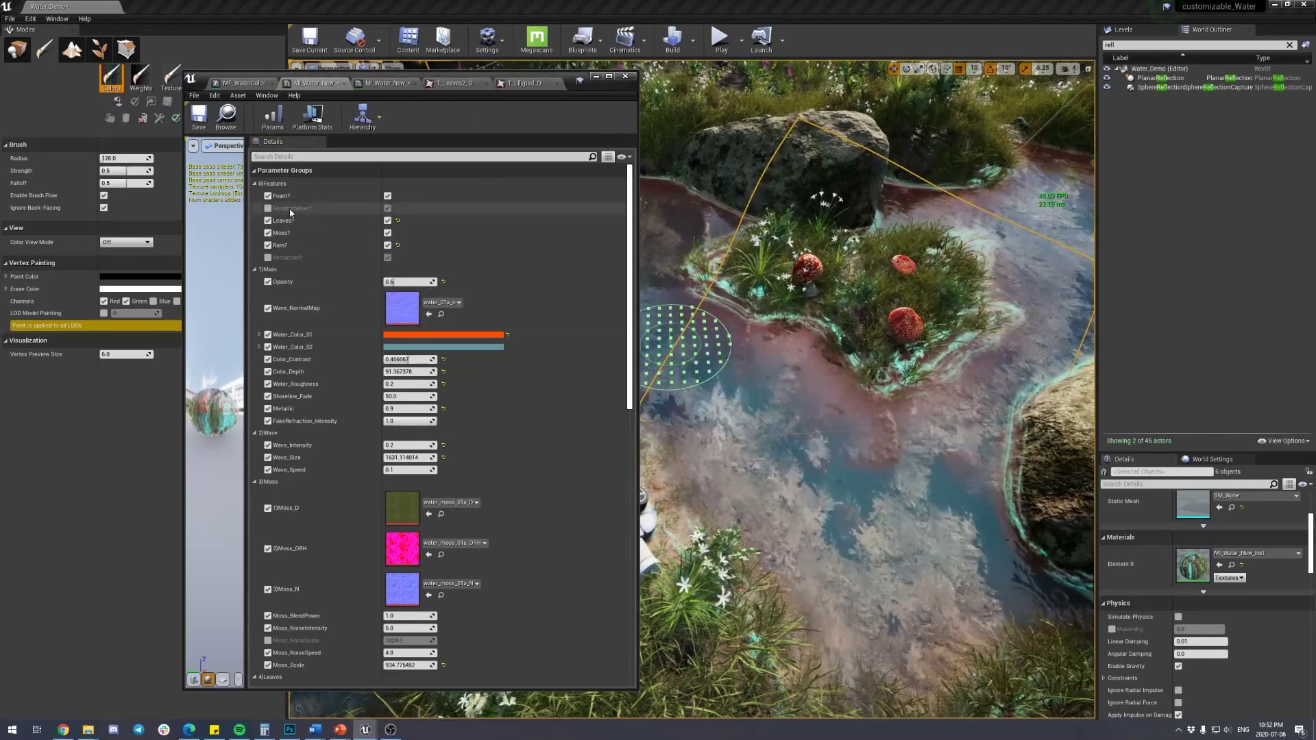
# - Enable the GerstnerWave? feature and leave vertex painting by returning to placement mode, viewing the river around the small island
pyautogui.click(269, 208)
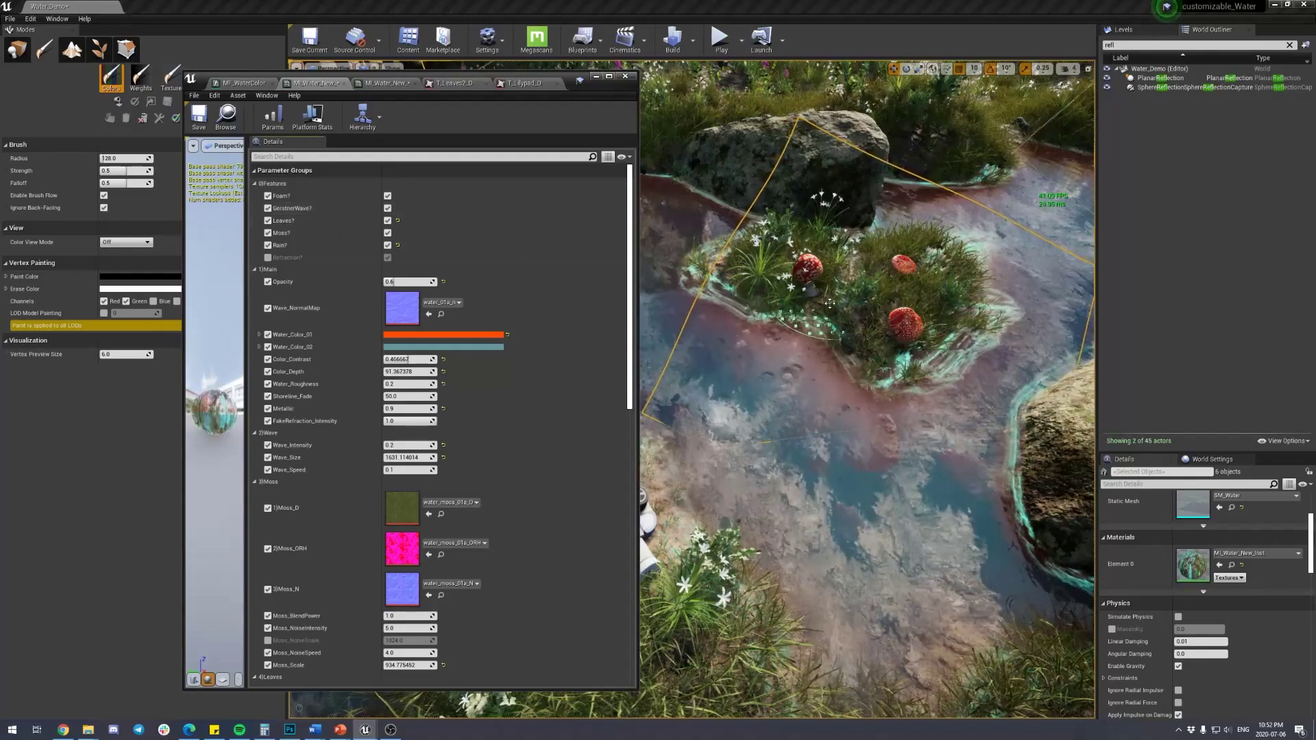
pyautogui.click(17, 48)
pyautogui.scroll(5, 859, 428)
pyautogui.scroll(-6, 859, 428)
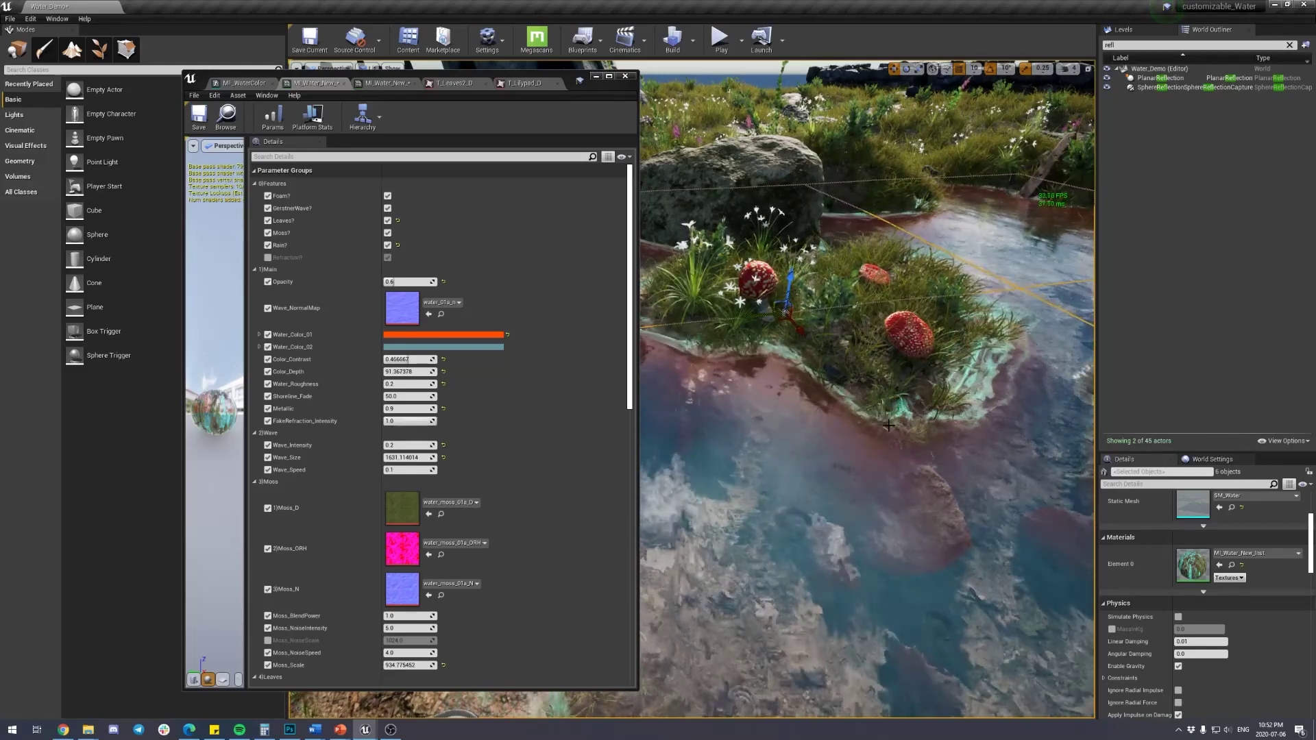
pyautogui.moveTo(658, 476)
pyautogui.mouseDown(button='right')
pyautogui.moveTo(713, 418)
pyautogui.moveTo(651, 452)
pyautogui.mouseUp(button='right')
# - Set Wave_Intensity to 2 in the material instance's wave parameters
pyautogui.click(403, 444)
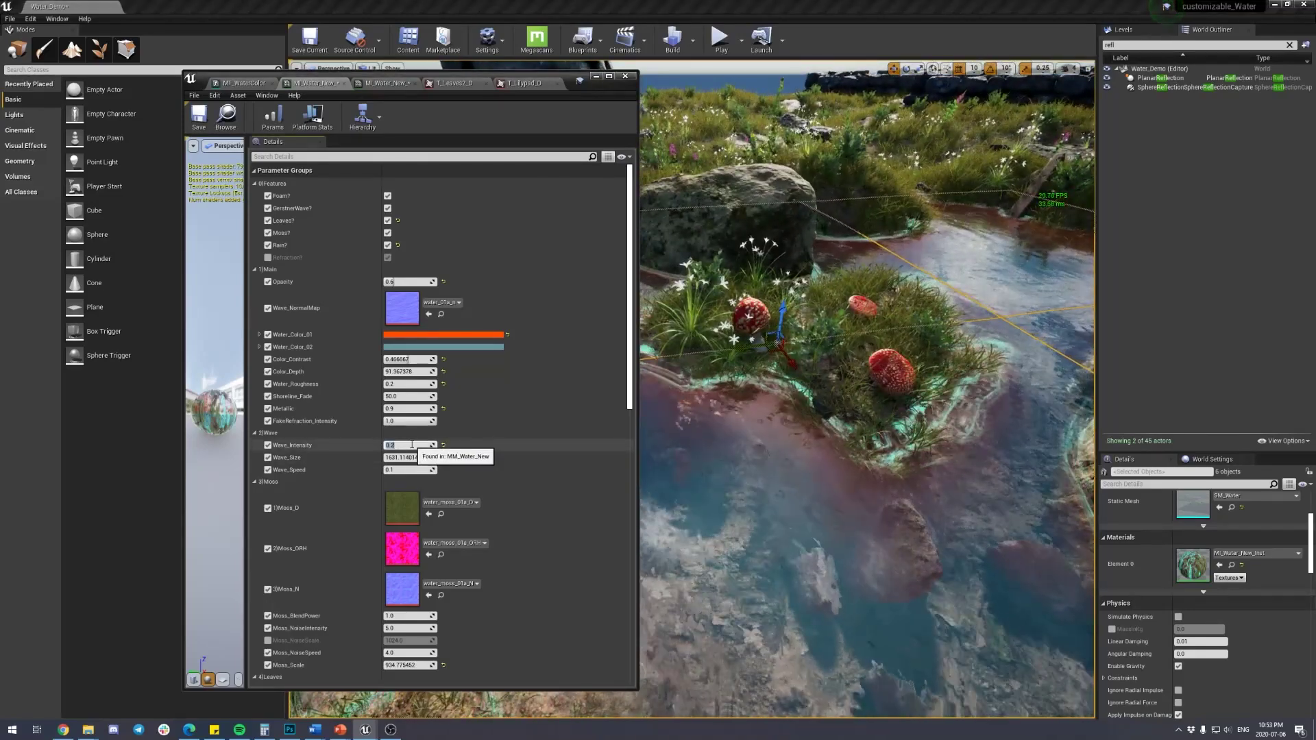
pyautogui.write('2')
pyautogui.press('Return')
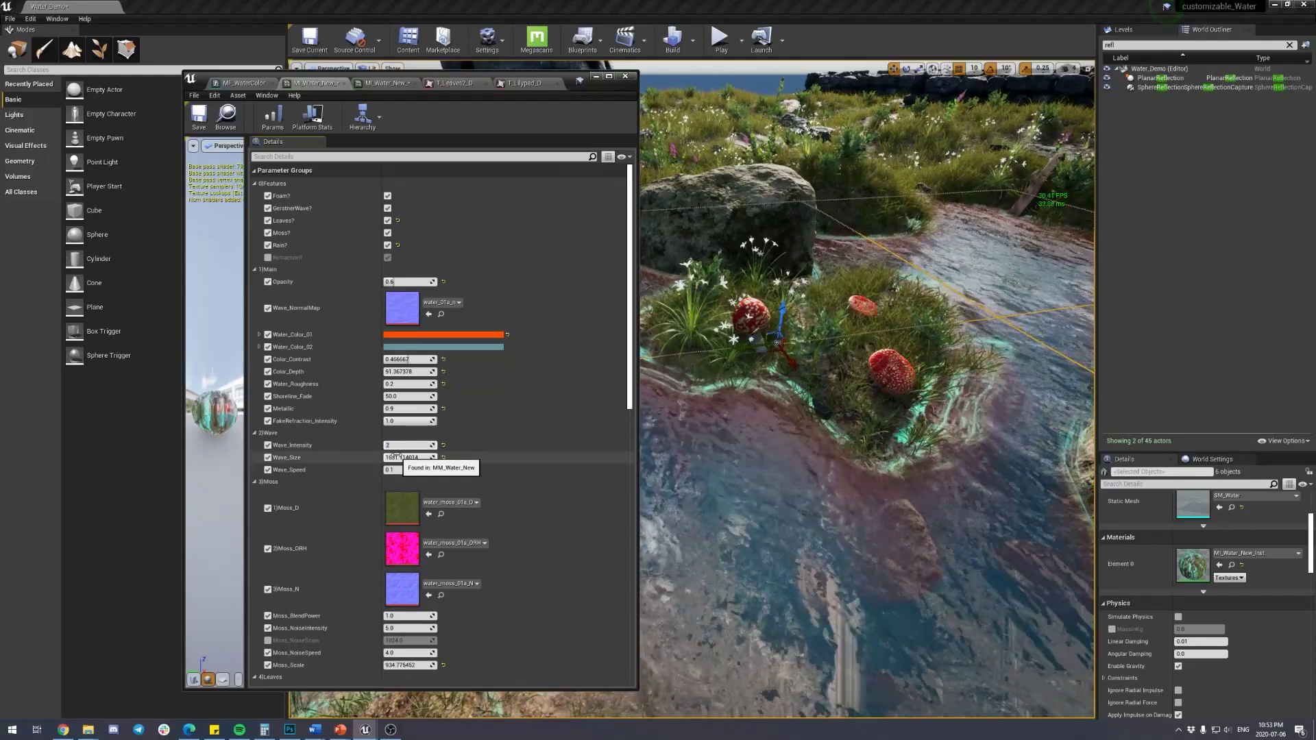
# - Set the Gerstner wave Overall_Intensity to 1
pyautogui.scroll(-10, 488, 488)
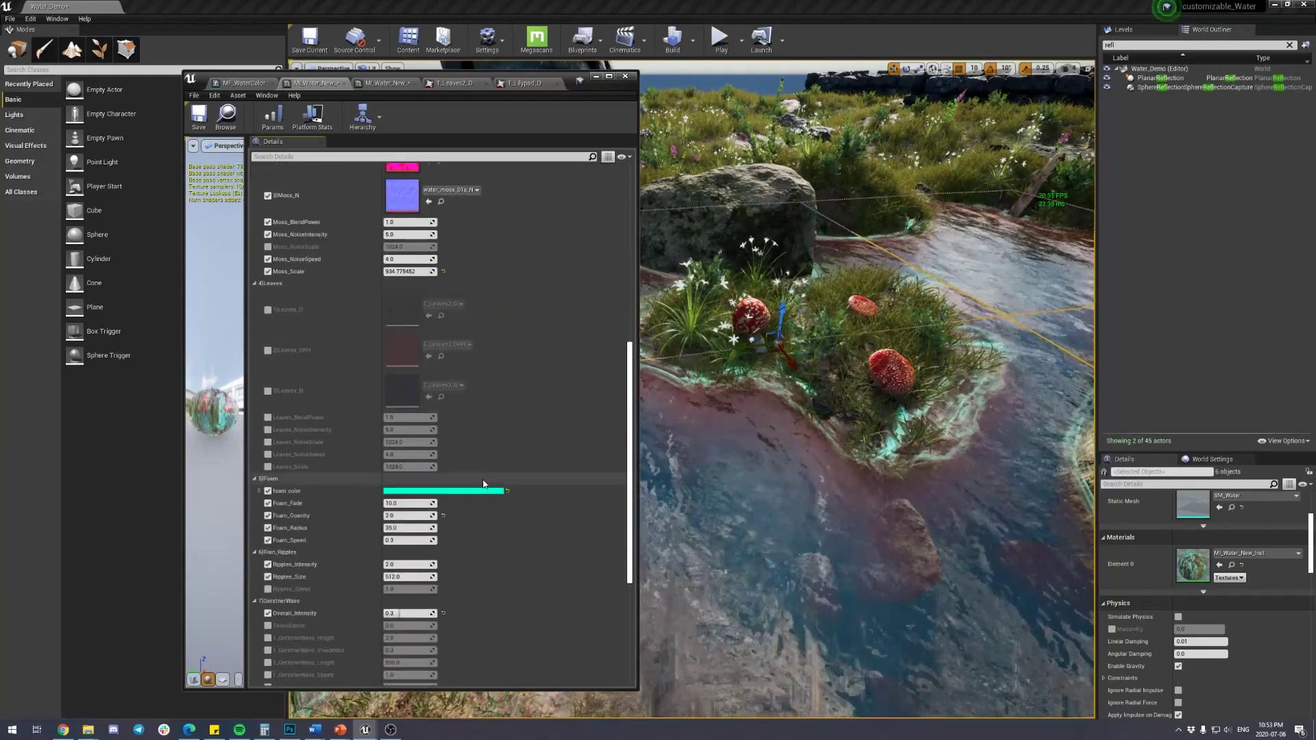
pyautogui.scroll(-3, 483, 484)
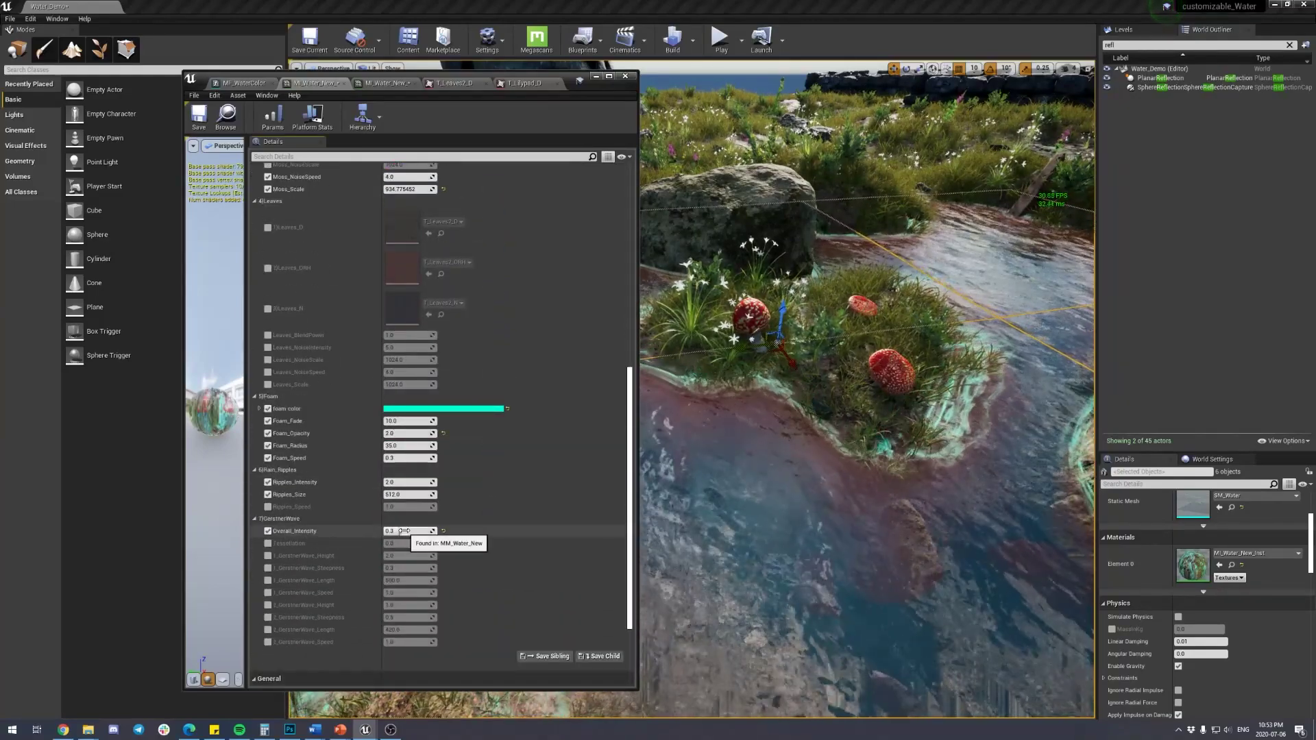
pyautogui.click(401, 530)
pyautogui.write('1')
pyautogui.press('Return')
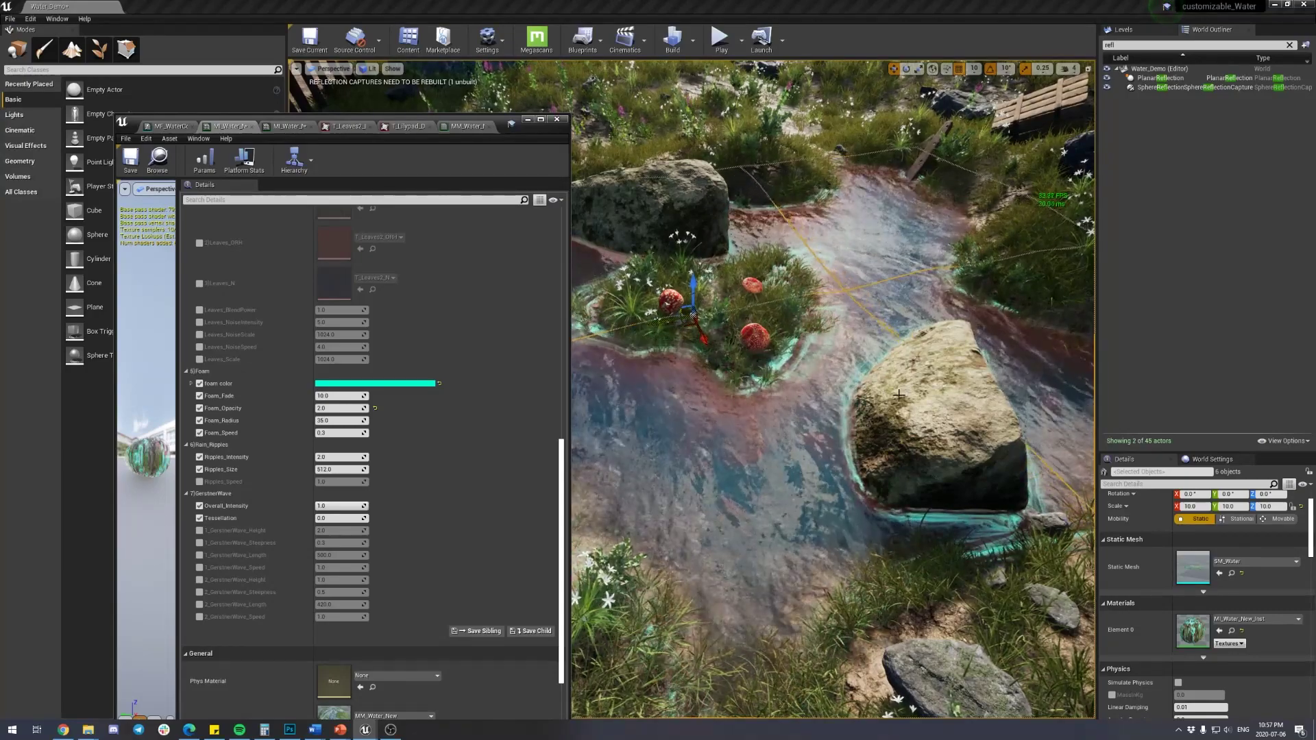
# - Compare the river in Wireframe and Lit view modes to examine the water plane's vertex density, ending in Wireframe
pyautogui.click(368, 69)
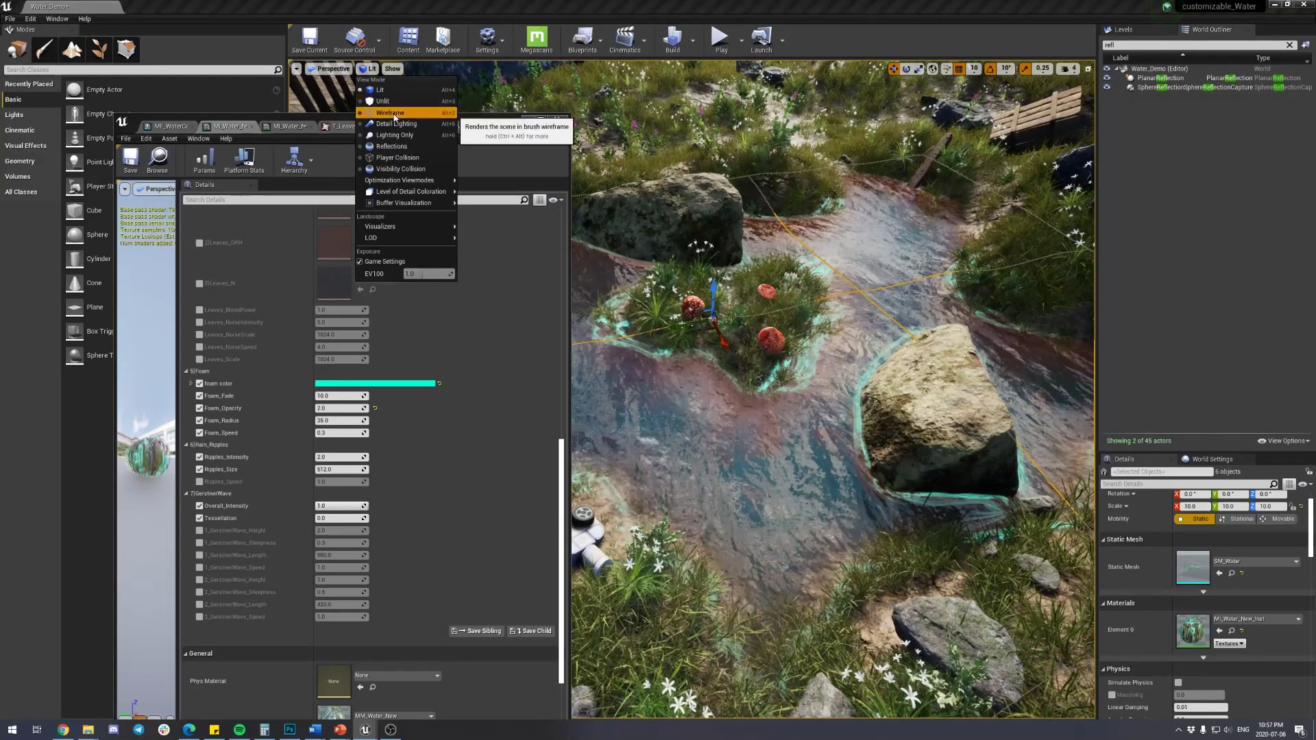
pyautogui.click(390, 113)
pyautogui.scroll(3, 692, 390)
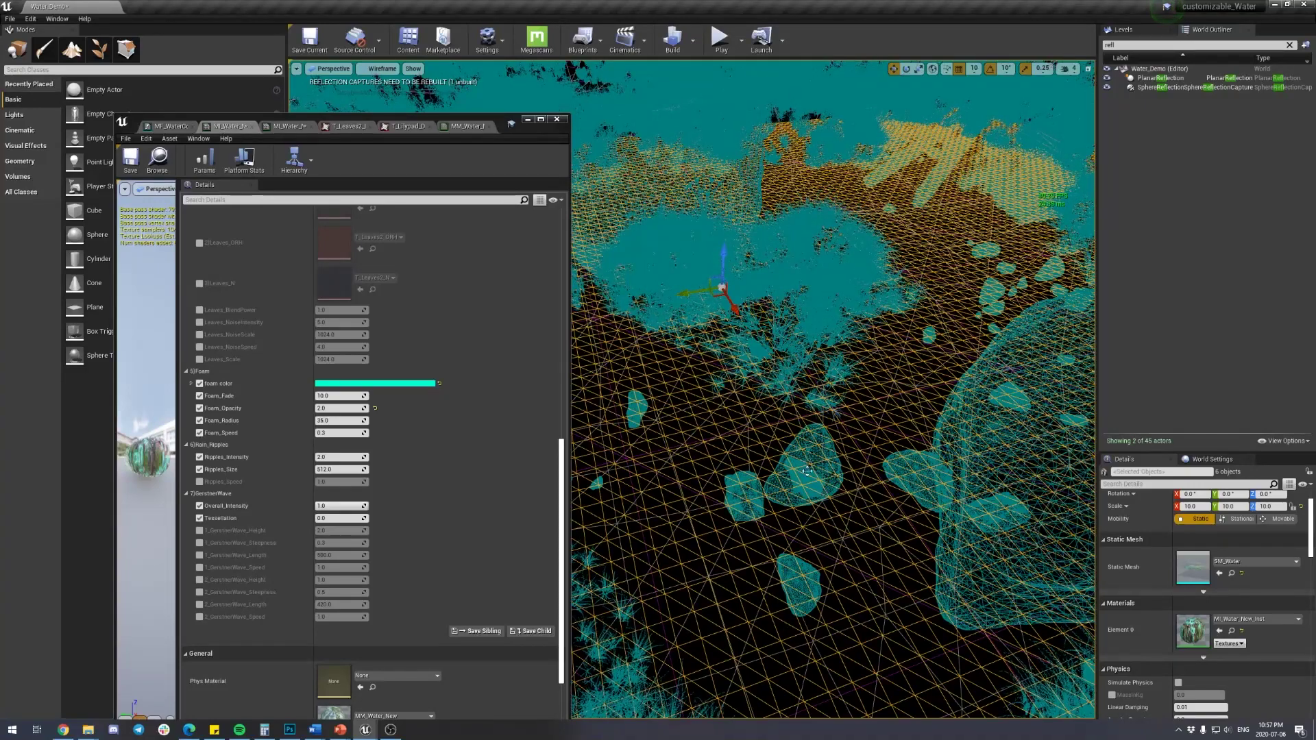
pyautogui.click(382, 69)
pyautogui.click(388, 88)
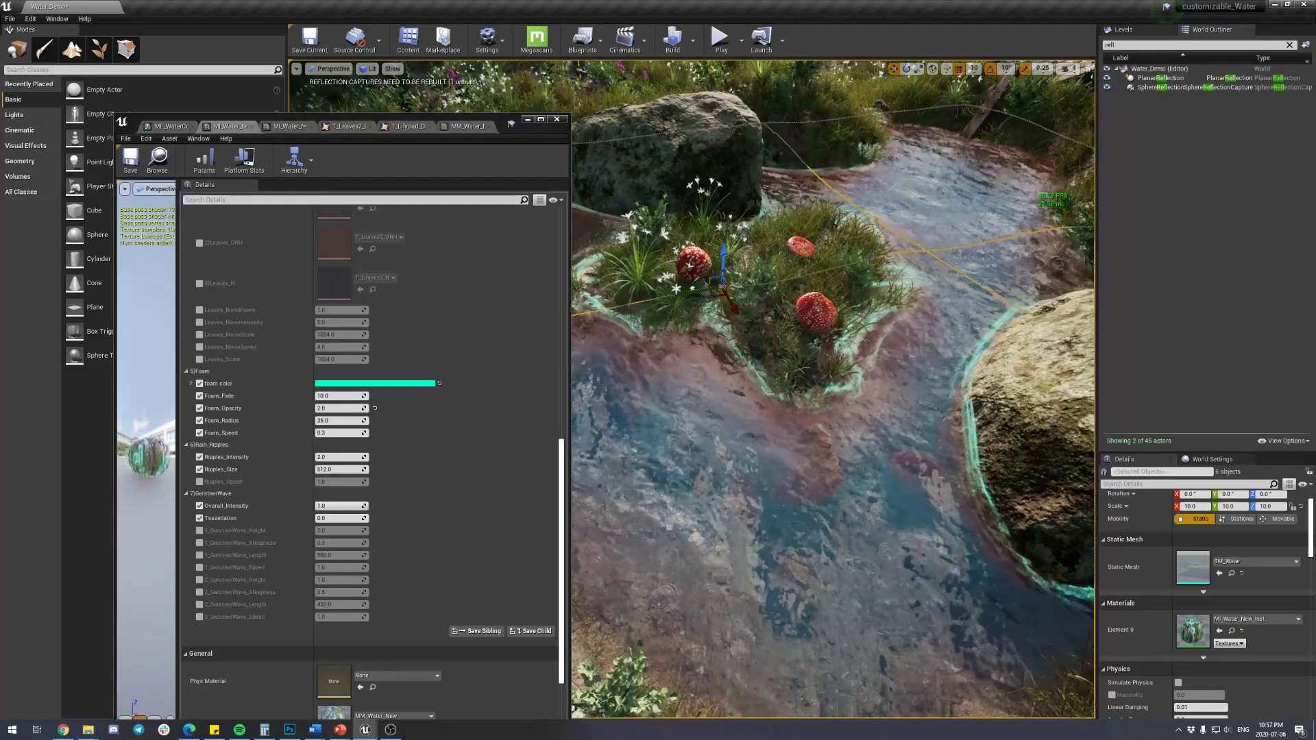
pyautogui.click(369, 68)
pyautogui.click(393, 120)
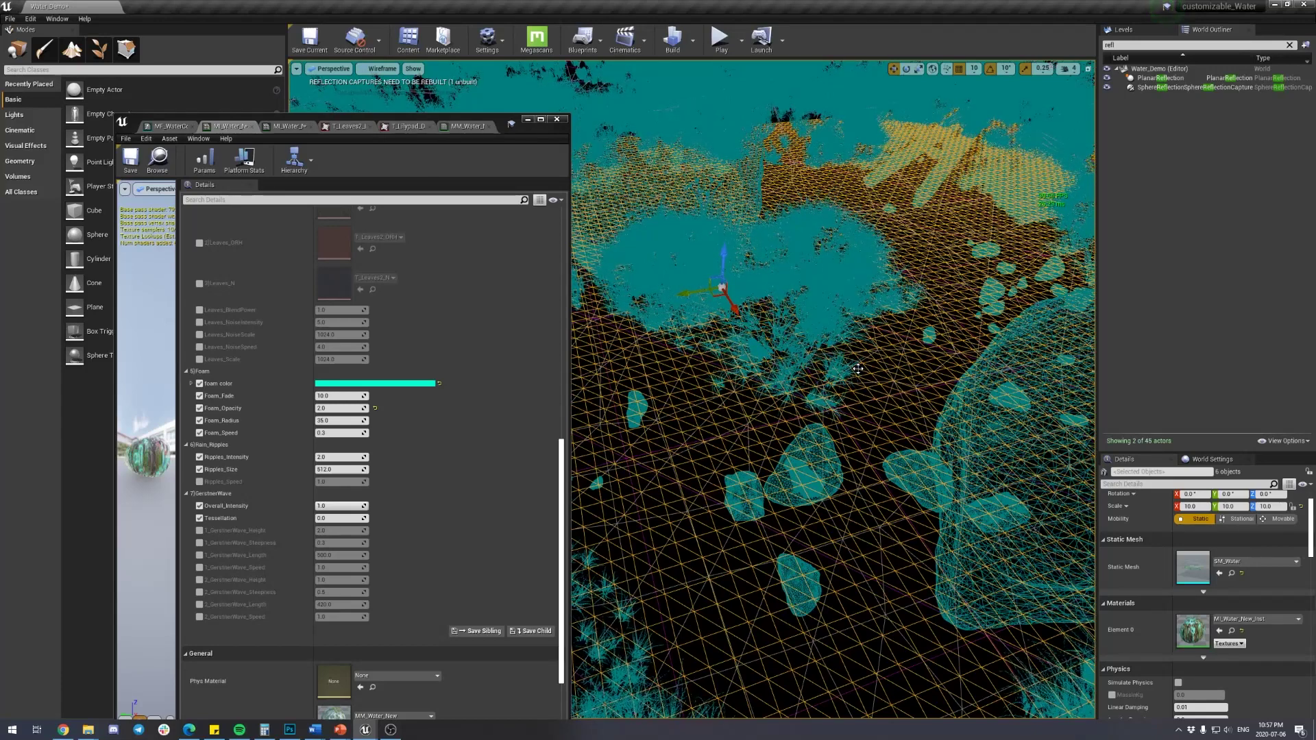
# - Try a Tessellation value of 0.5 for the Gerstner waves and select the foliage so the water mesh stands out in wireframe
pyautogui.click(328, 518)
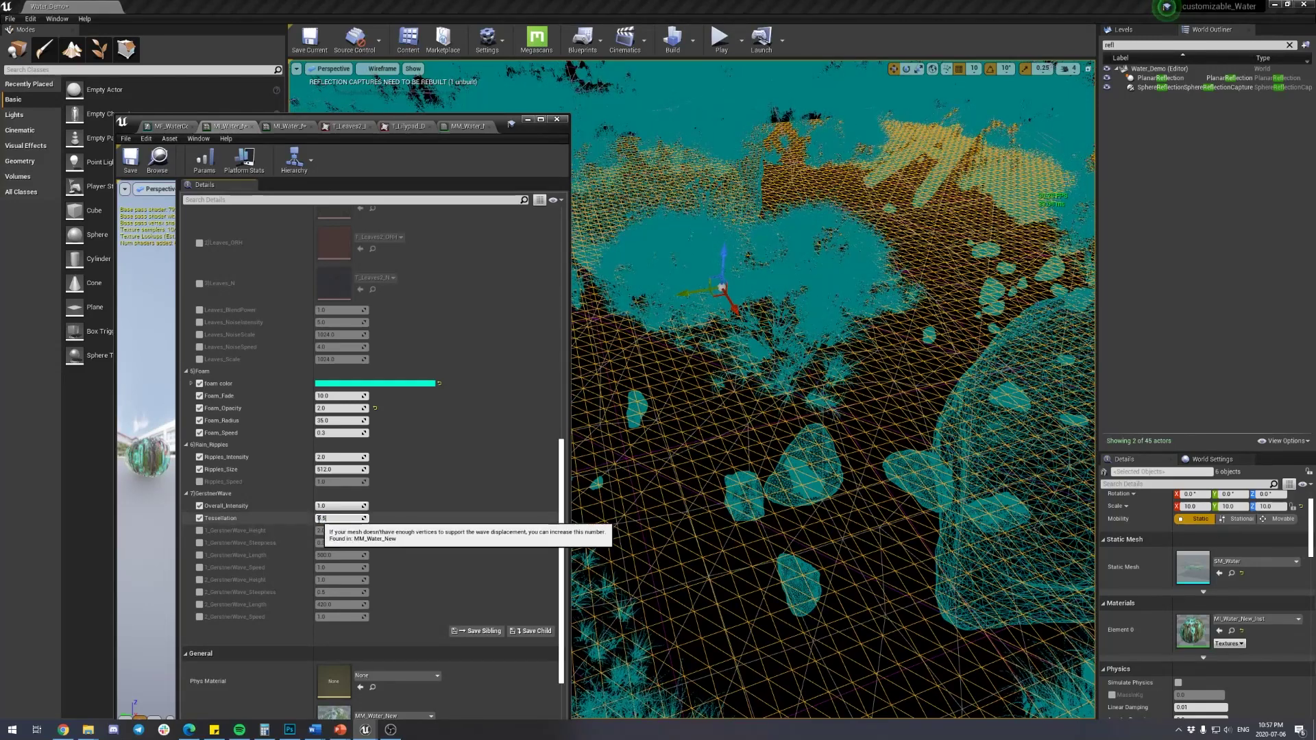
pyautogui.press('Return')
pyautogui.scroll(-5, 847, 431)
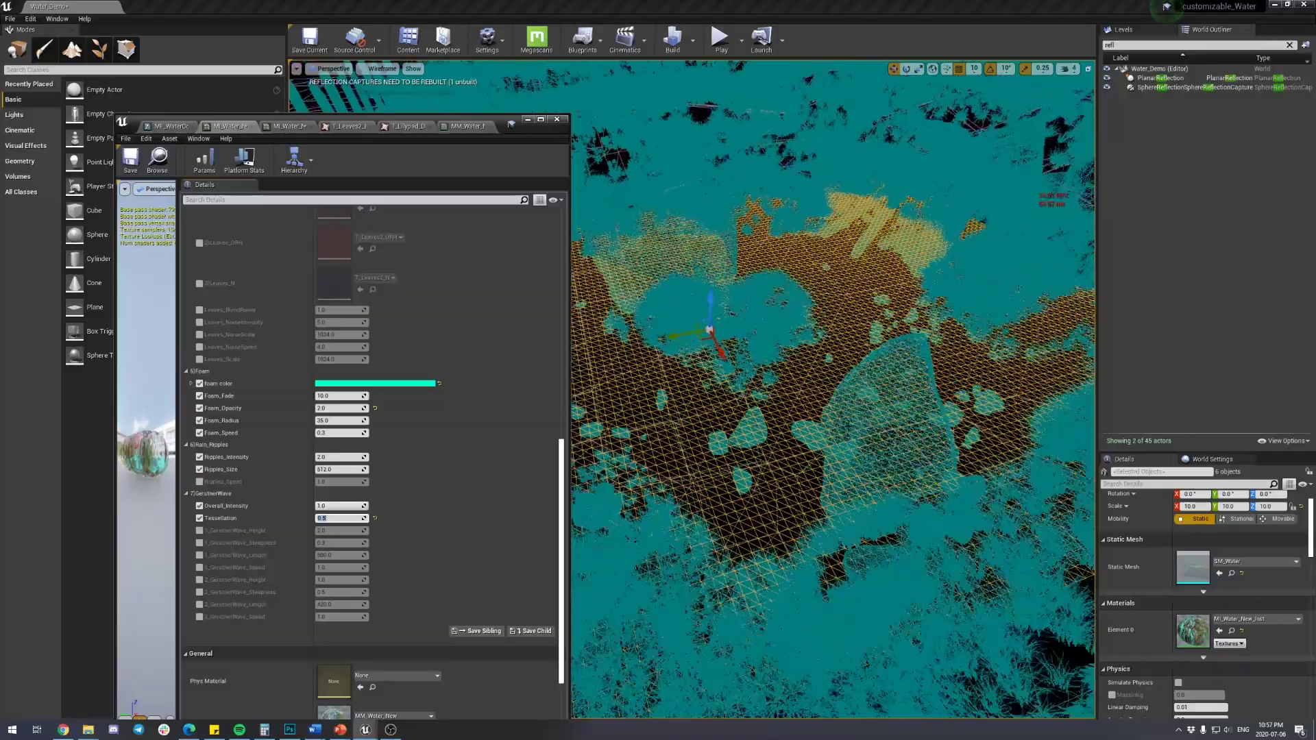
pyautogui.click(629, 335)
pyautogui.scroll(5, 629, 336)
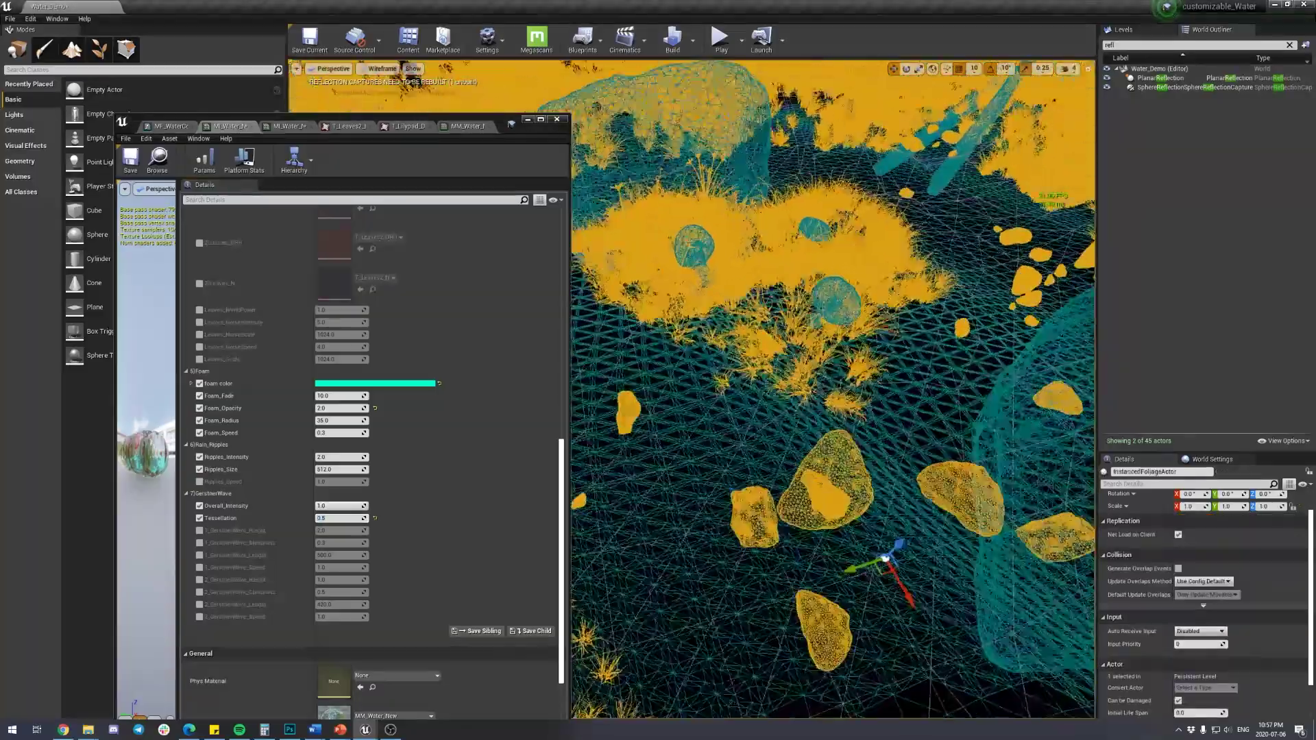
# - Examine the tessellated water mesh in wireframe from near and far, cancelling the pending autosave
pyautogui.scroll(-3, 629, 336)
pyautogui.scroll(7, 629, 336)
pyautogui.scroll(-7, 628, 336)
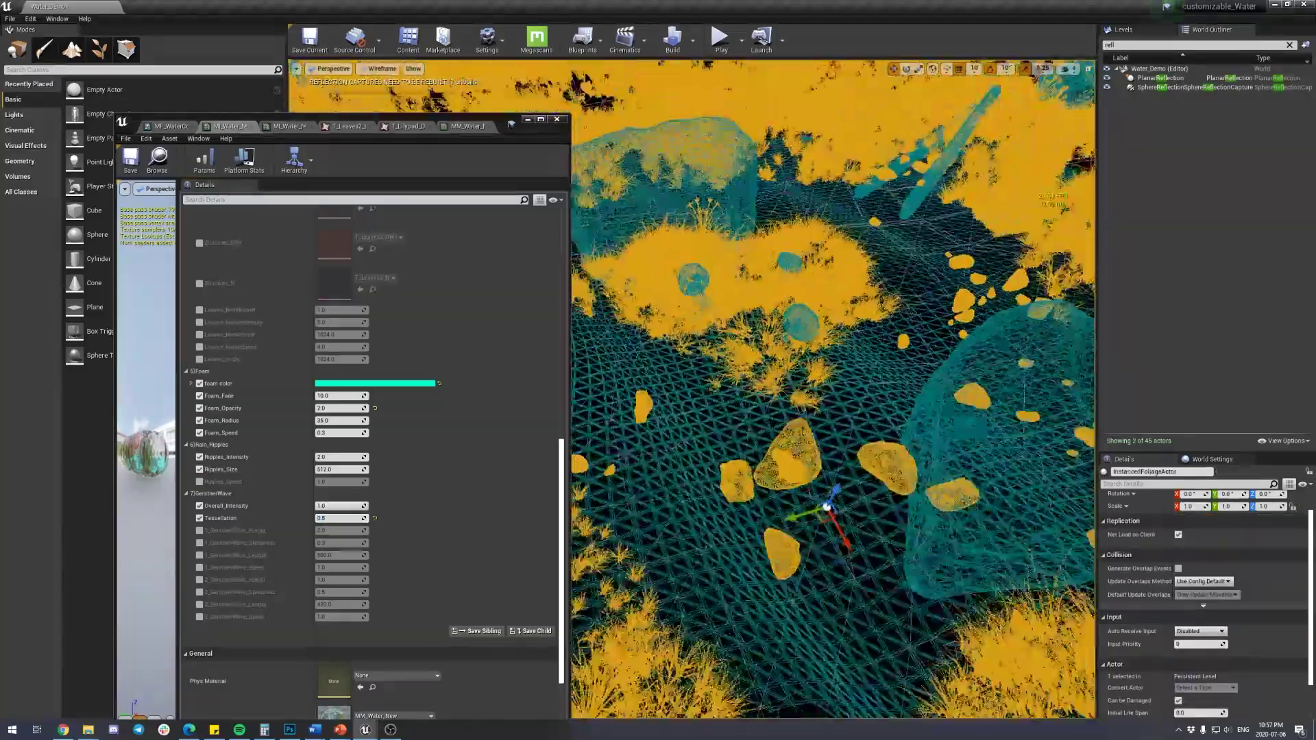
pyautogui.scroll(-4, 766, 424)
pyautogui.scroll(6, 767, 424)
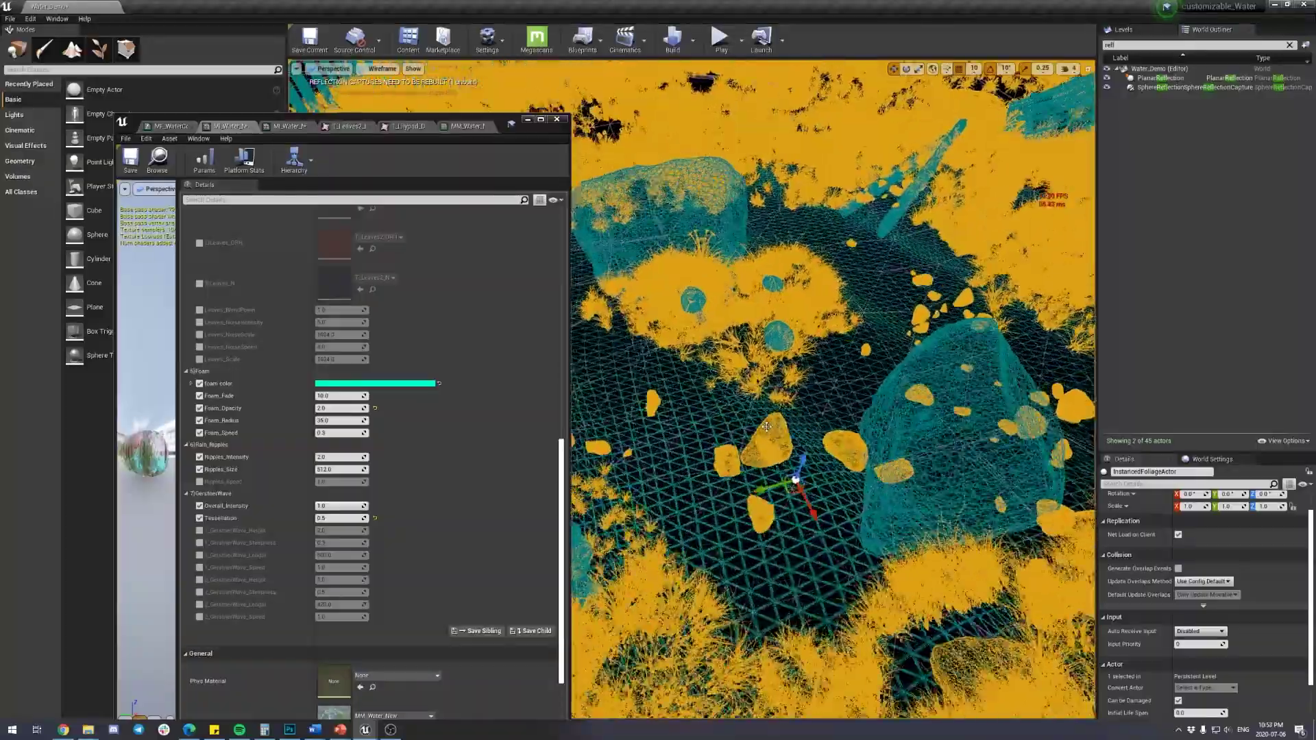
pyautogui.moveTo(767, 423); pyautogui.dragTo(726, 308, button='right')
pyautogui.scroll(-4, 766, 424)
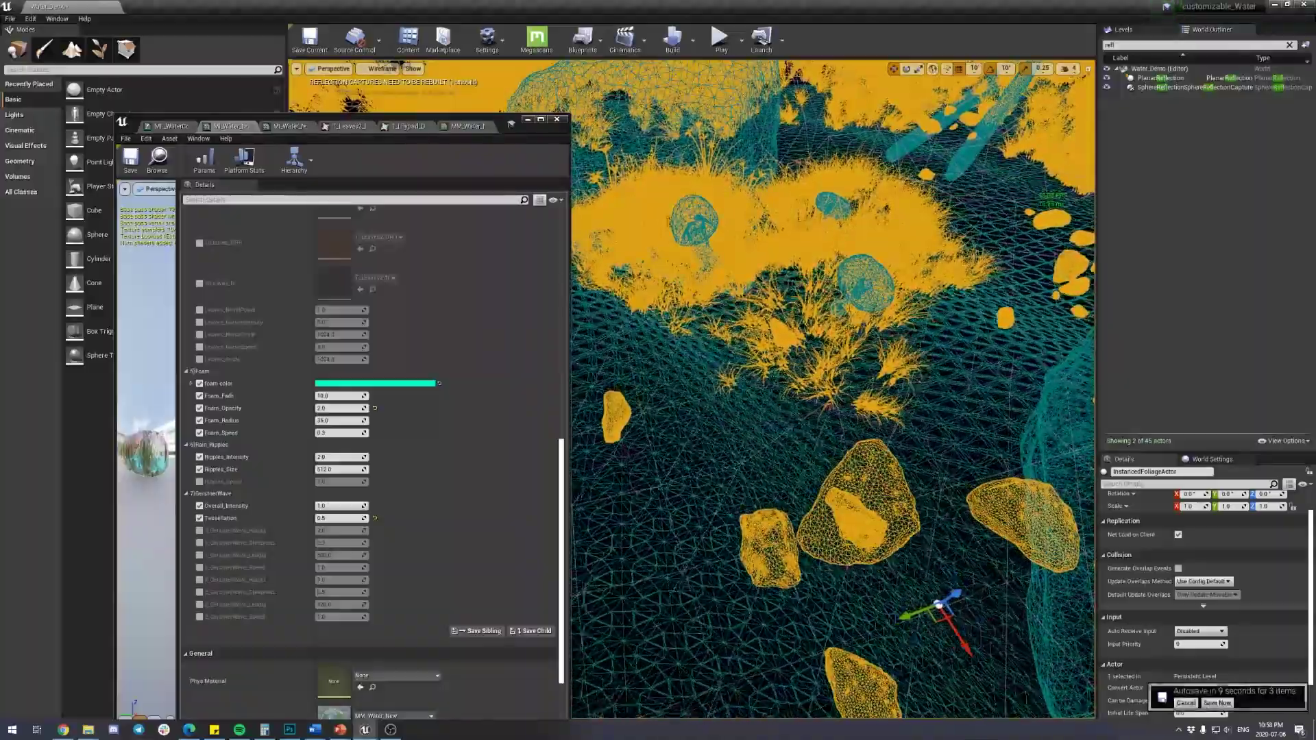
pyautogui.click(1185, 702)
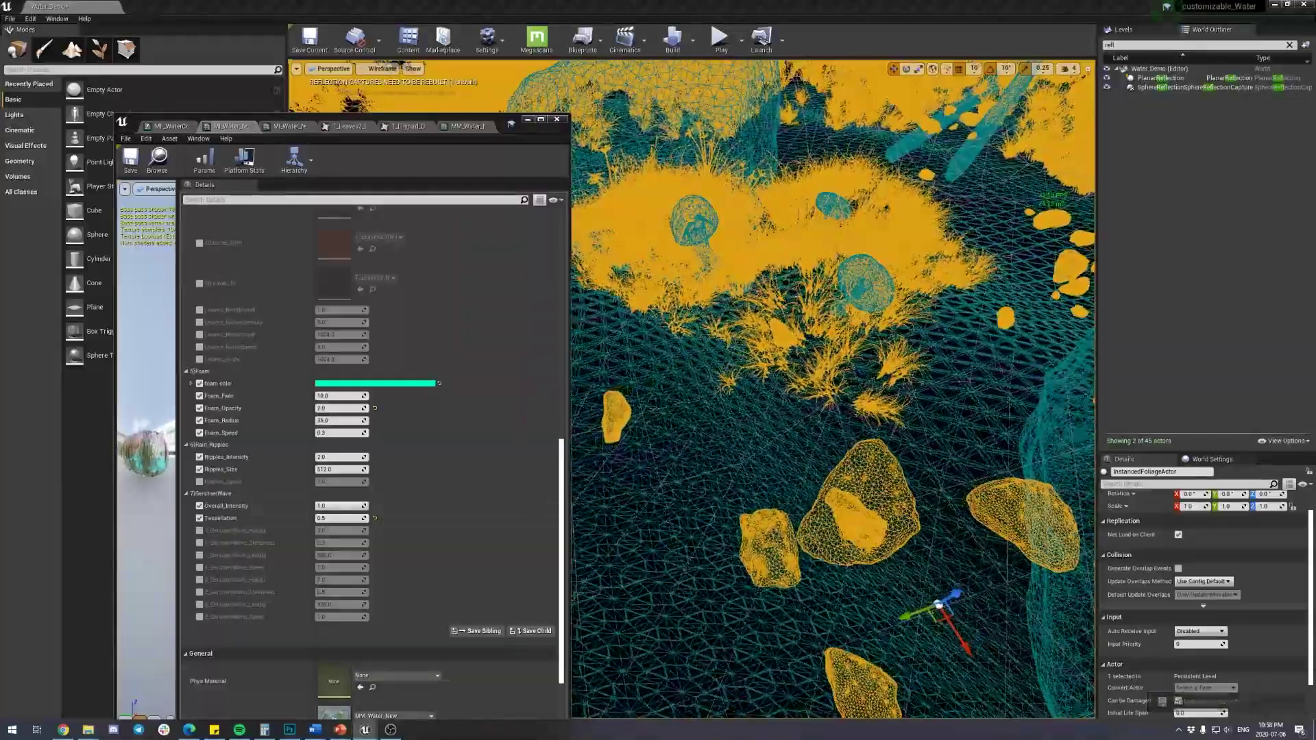
pyautogui.scroll(-8, 833, 389)
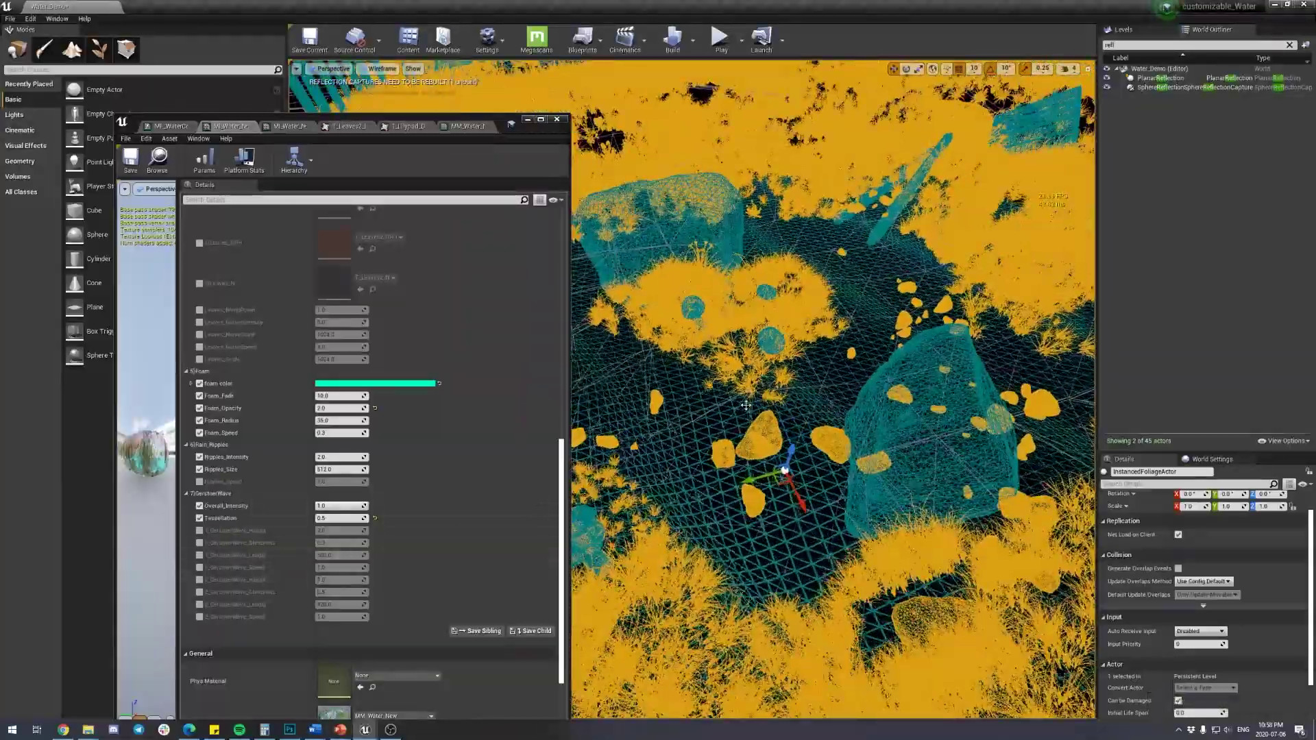
pyautogui.scroll(4, 833, 389)
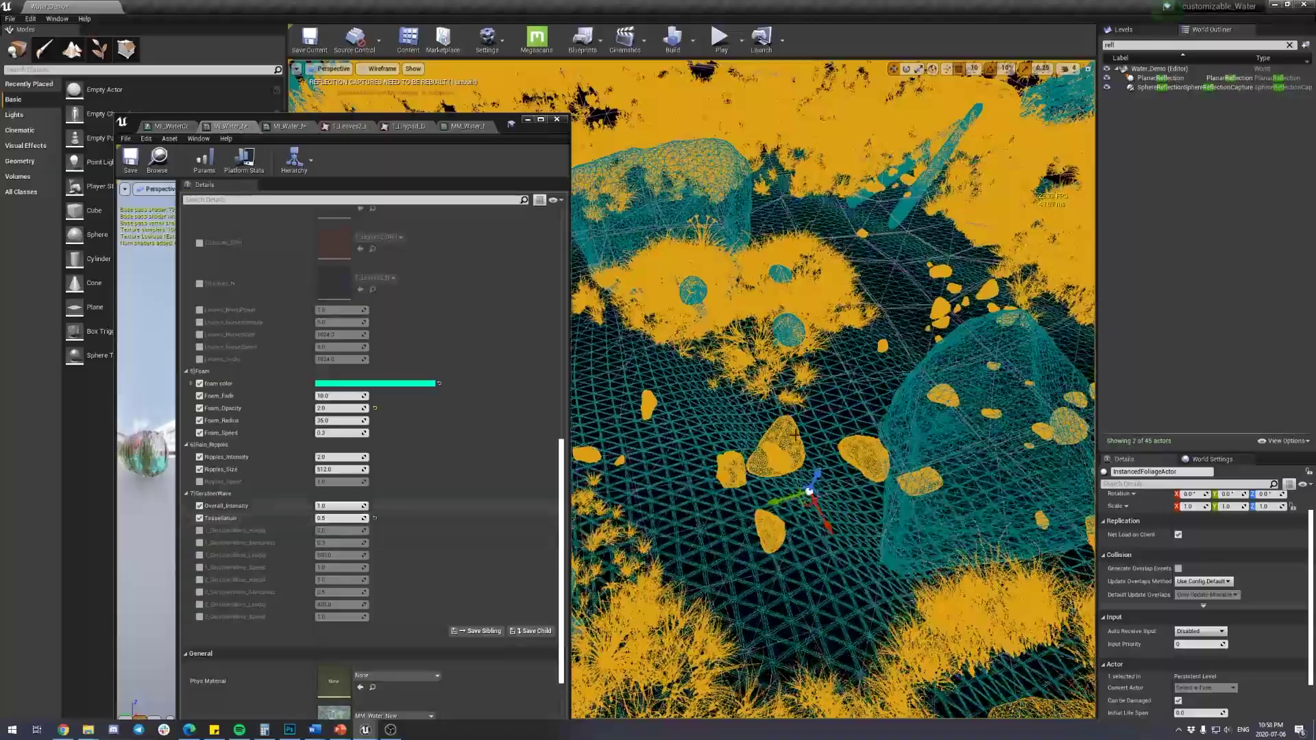
pyautogui.moveTo(833, 389)
pyautogui.mouseDown(button='right')
pyautogui.moveTo(833, 341)
pyautogui.moveTo(833, 404)
pyautogui.mouseUp(button='right')
pyautogui.scroll(-5, 873, 419)
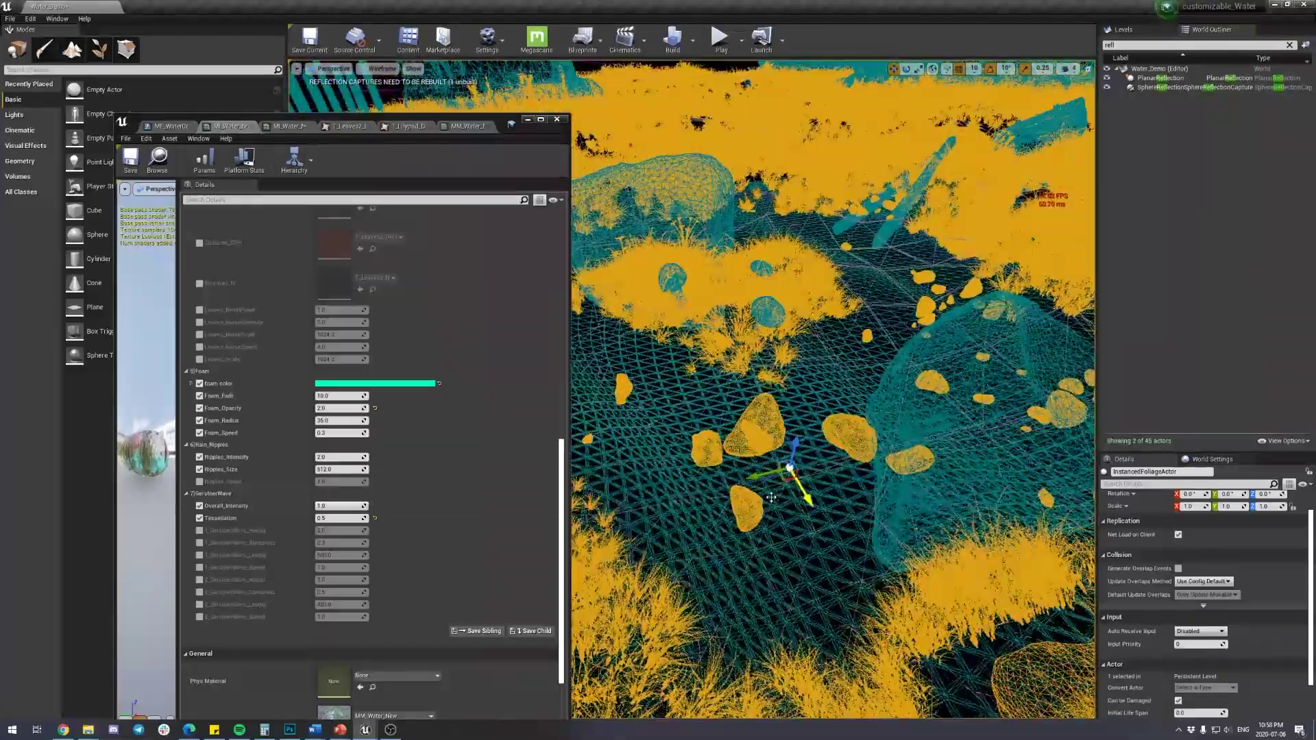
pyautogui.moveTo(772, 498)
pyautogui.mouseDown(button='right')
pyautogui.moveTo(744, 480)
pyautogui.moveTo(744, 452)
pyautogui.moveTo(772, 439)
pyautogui.moveTo(772, 480)
pyautogui.mouseUp(button='right')
pyautogui.press('w')
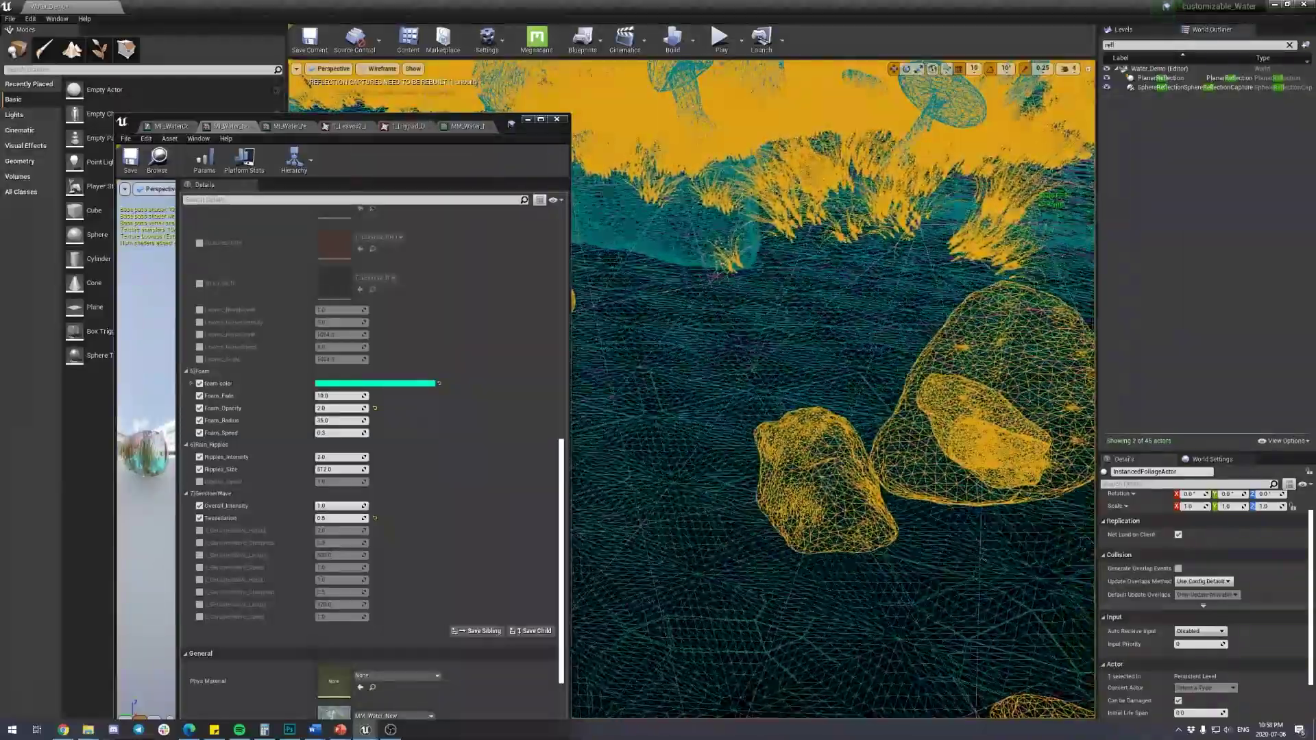
# - Return the viewport to Lit mode and reset Tessellation to its default
pyautogui.click(382, 68)
pyautogui.click(374, 91)
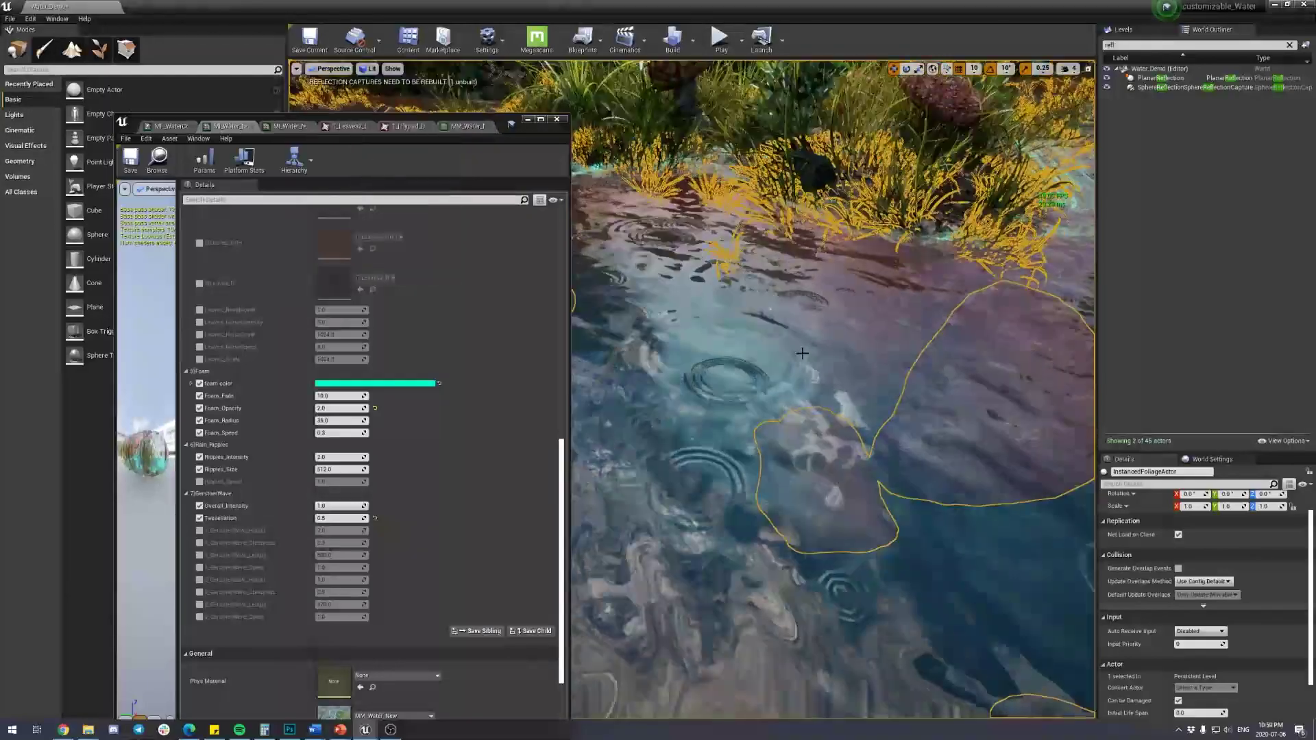
pyautogui.scroll(-8, 802, 353)
pyautogui.scroll(1, 802, 353)
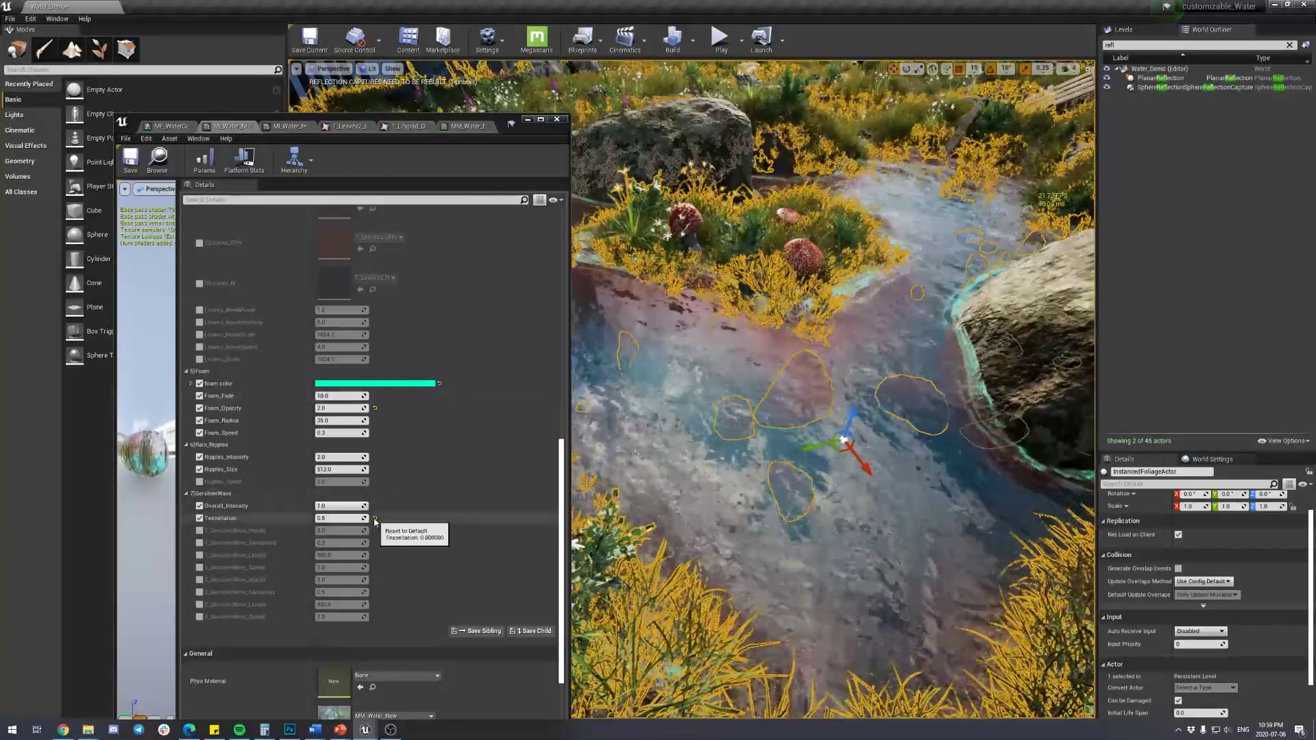
pyautogui.click(375, 519)
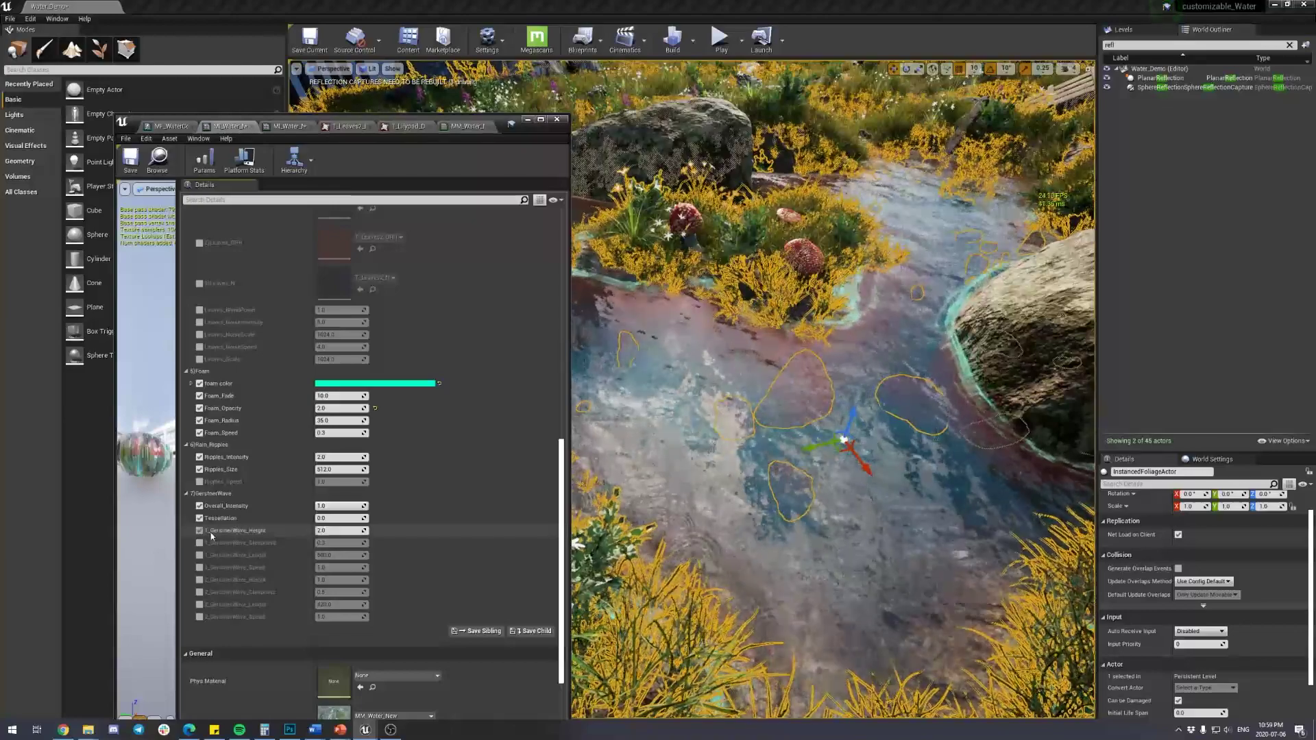
# - Enable the 1_GerstnerWave_Height override, try a value of 5, then set it to 10
pyautogui.click(199, 531)
pyautogui.click(340, 532)
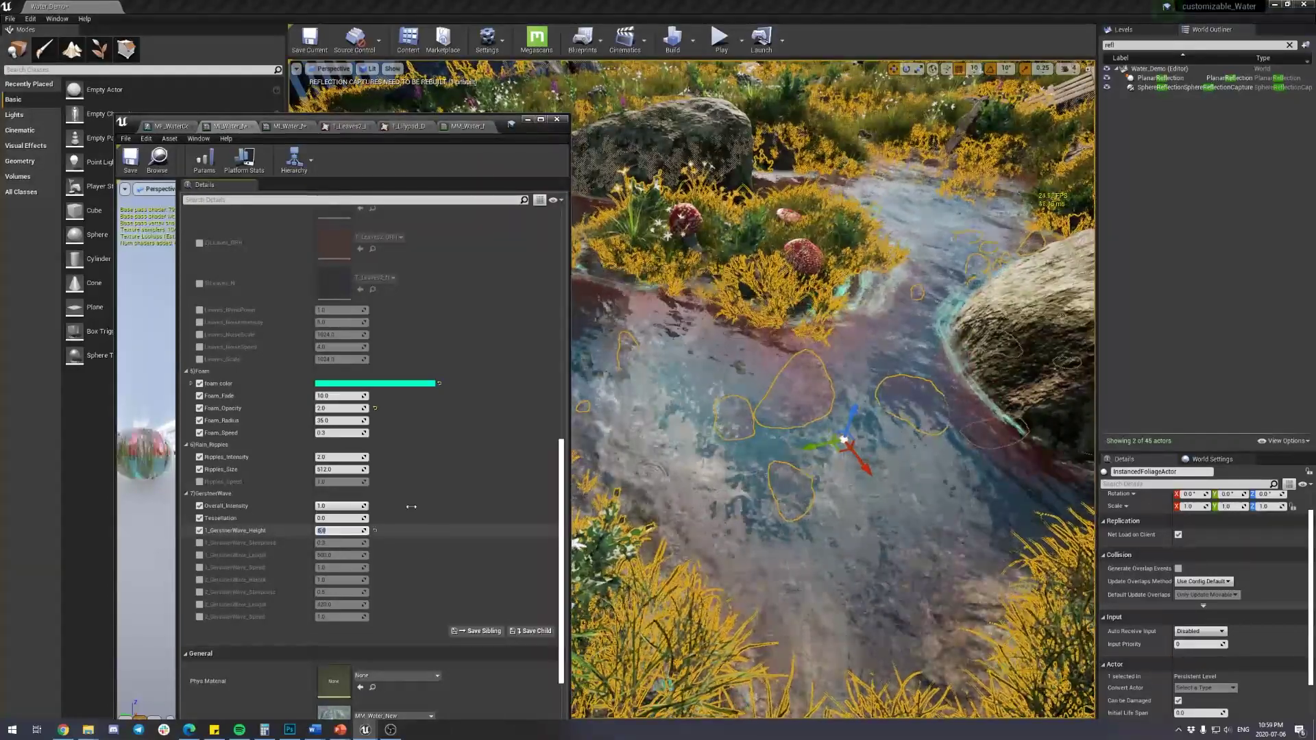
pyautogui.write('5')
pyautogui.press('Return')
pyautogui.write('10')
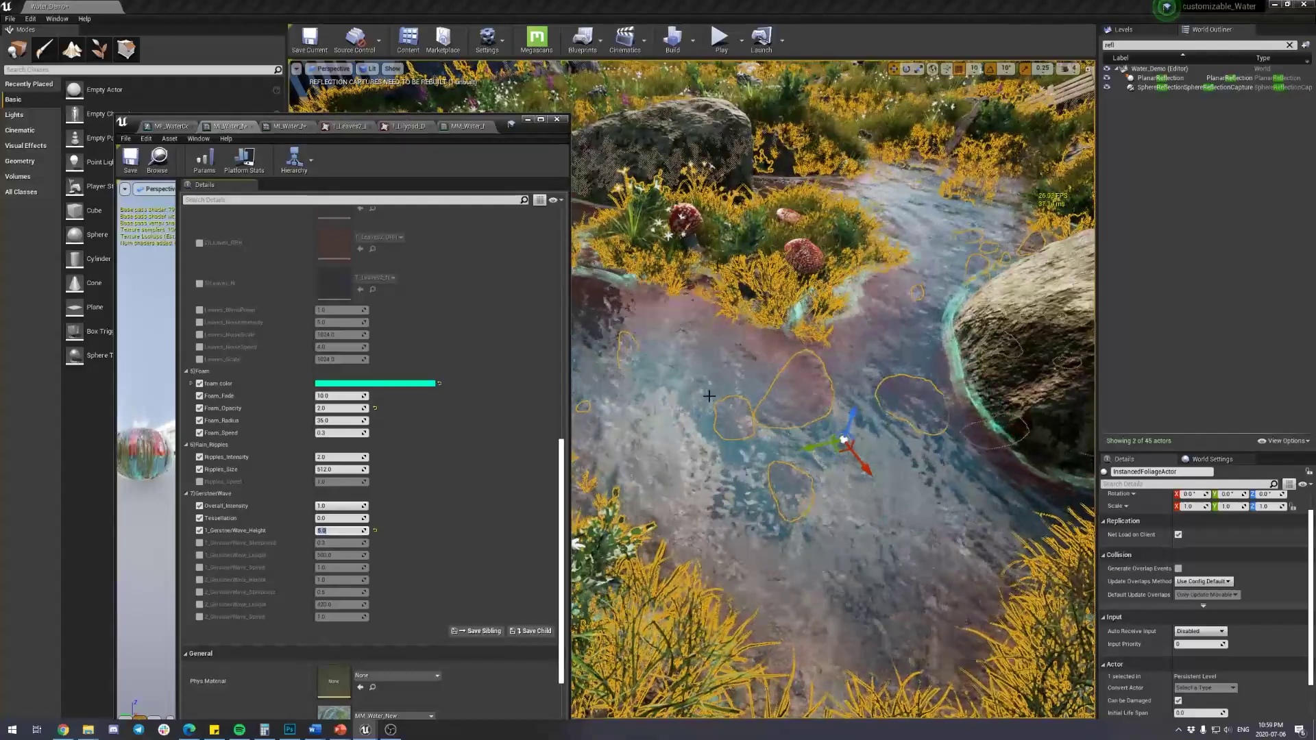
pyautogui.press('Return')
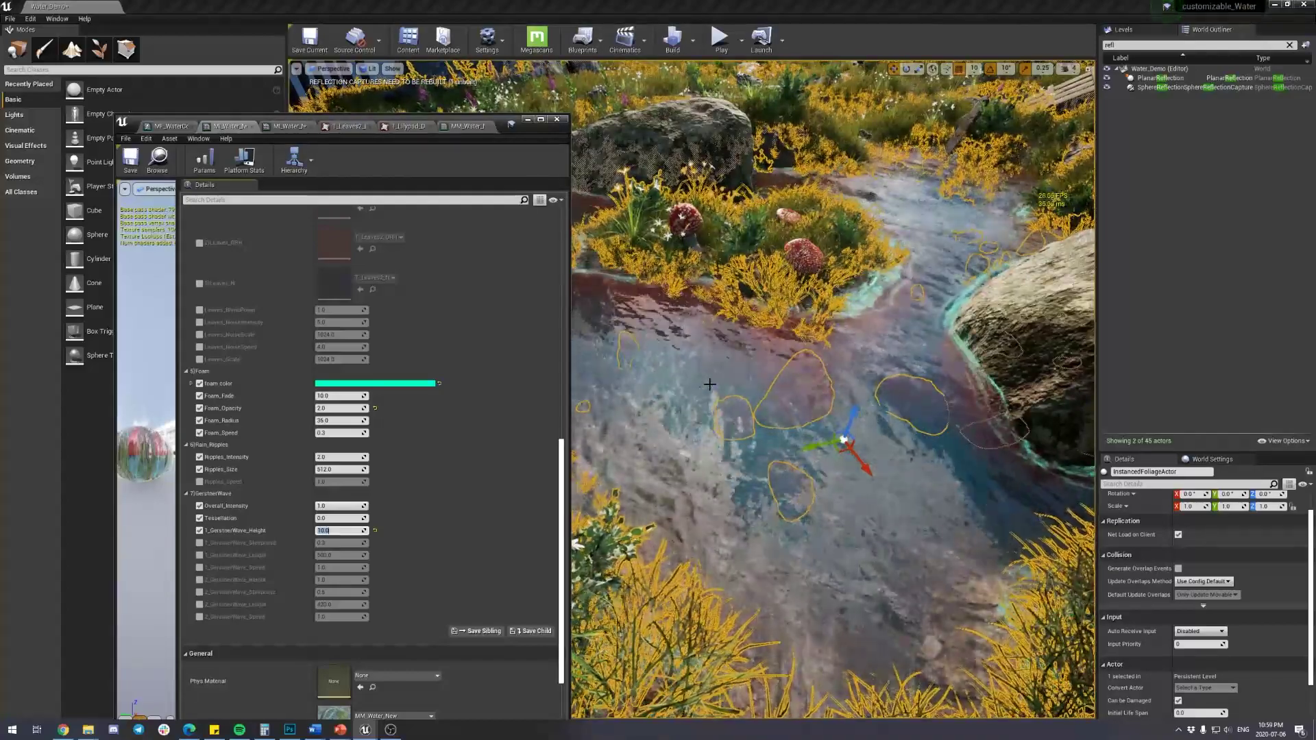
# - Enable the 1_GerstnerWave_Steepness override, try a value of 1, then set it to 0.5
pyautogui.click(200, 543)
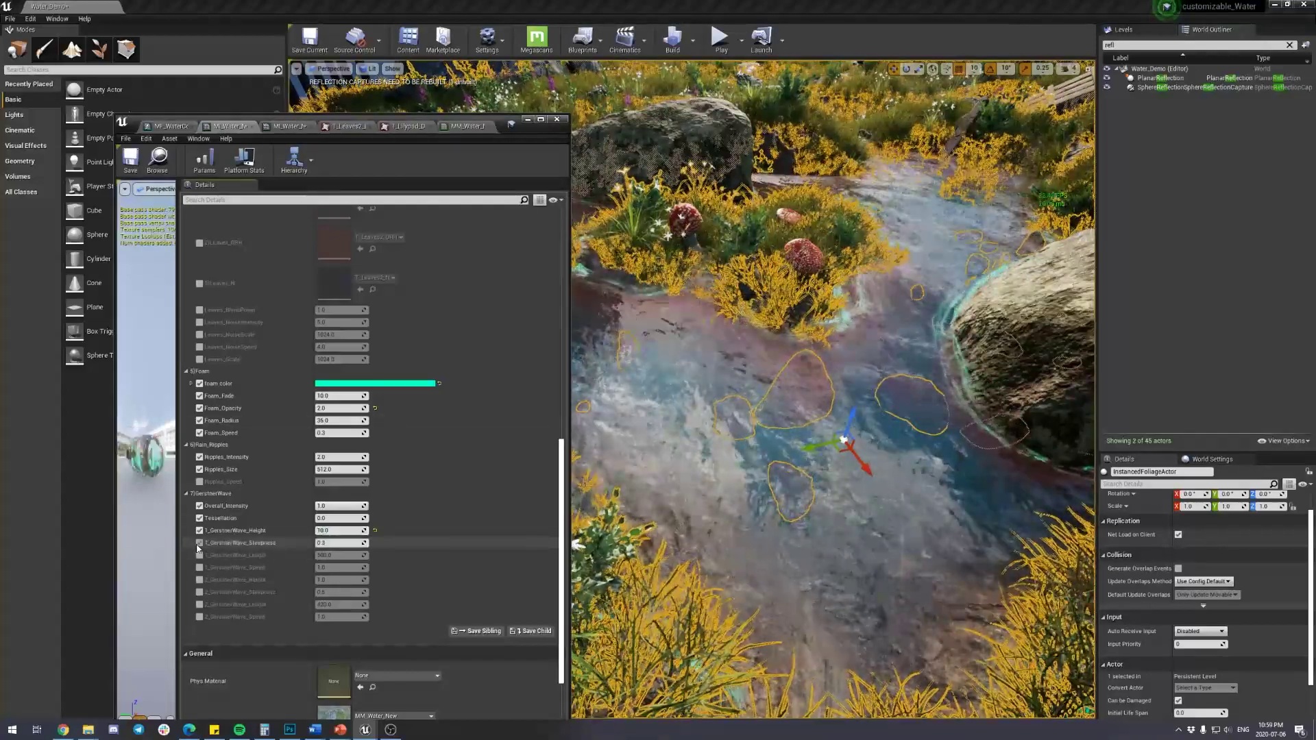
pyautogui.click(337, 543)
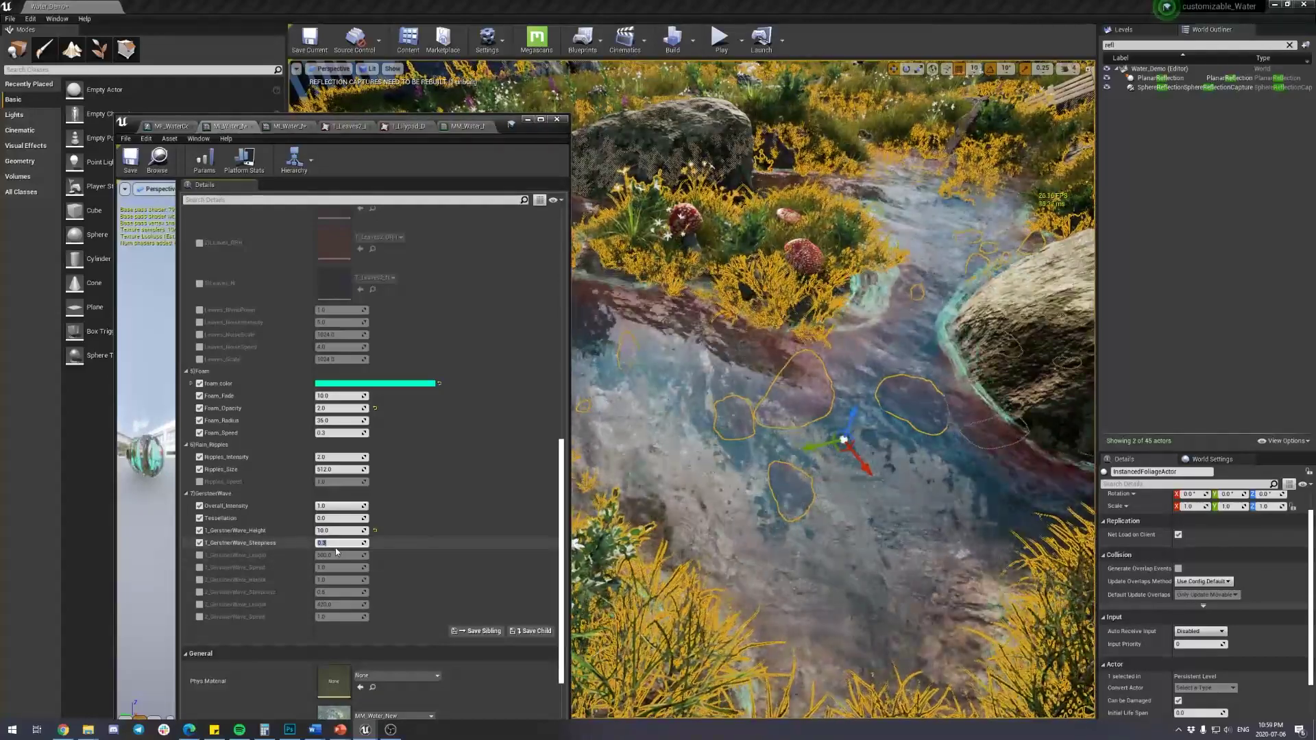
pyautogui.write('1')
pyautogui.press('Return')
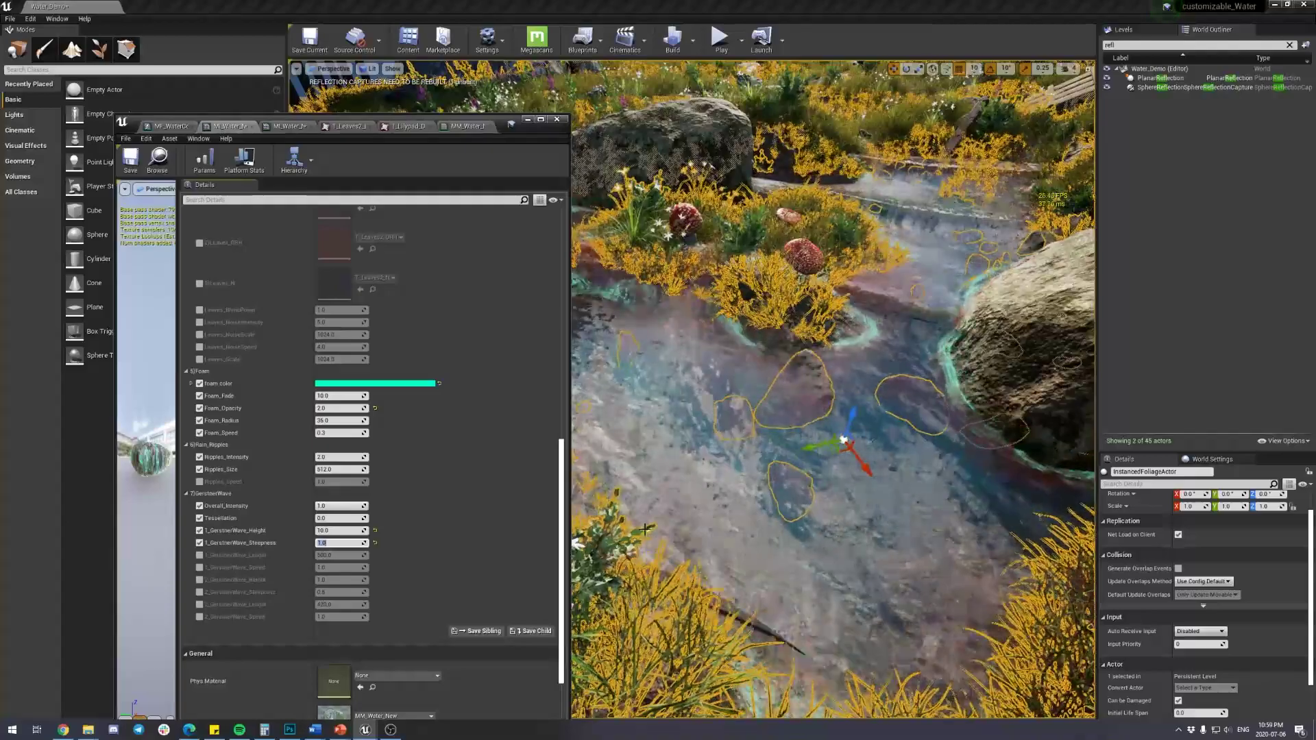
pyautogui.write('0.5')
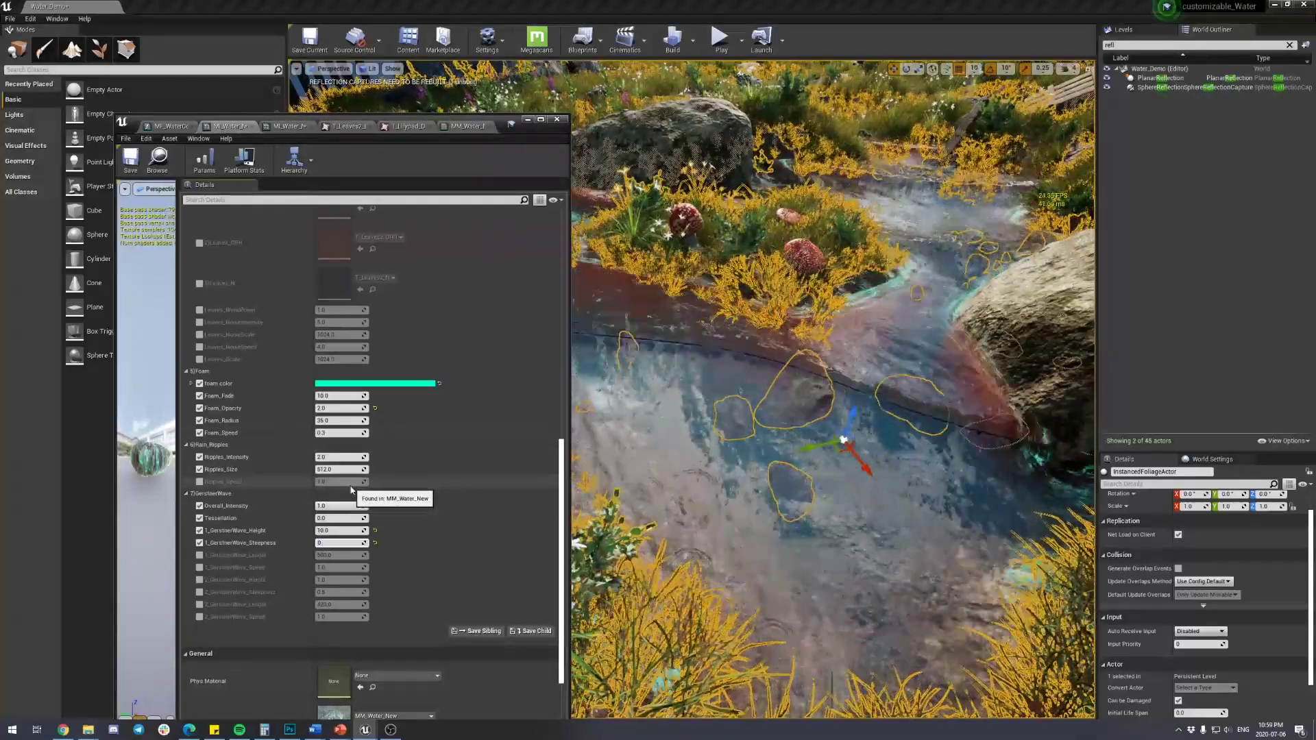
pyautogui.press('Return')
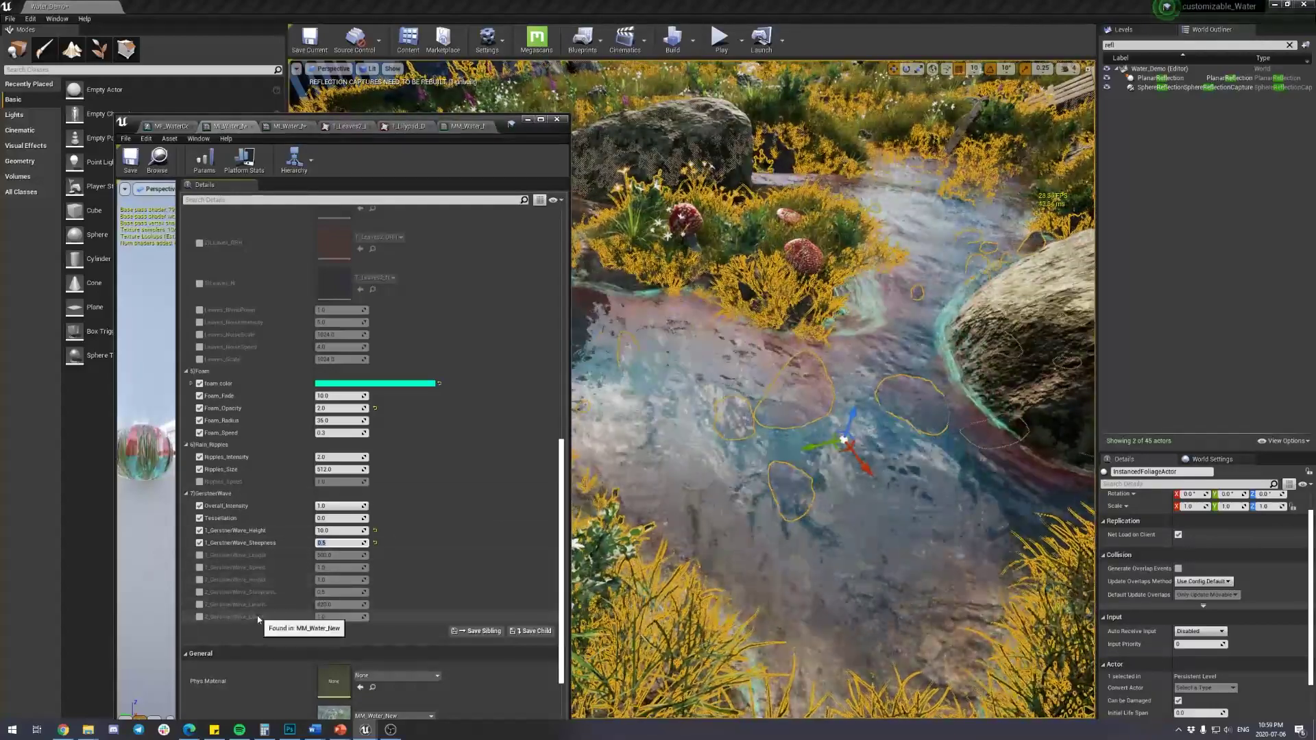
# - Enable the 1_GerstnerWave_Length override and set it to 20
pyautogui.click(199, 555)
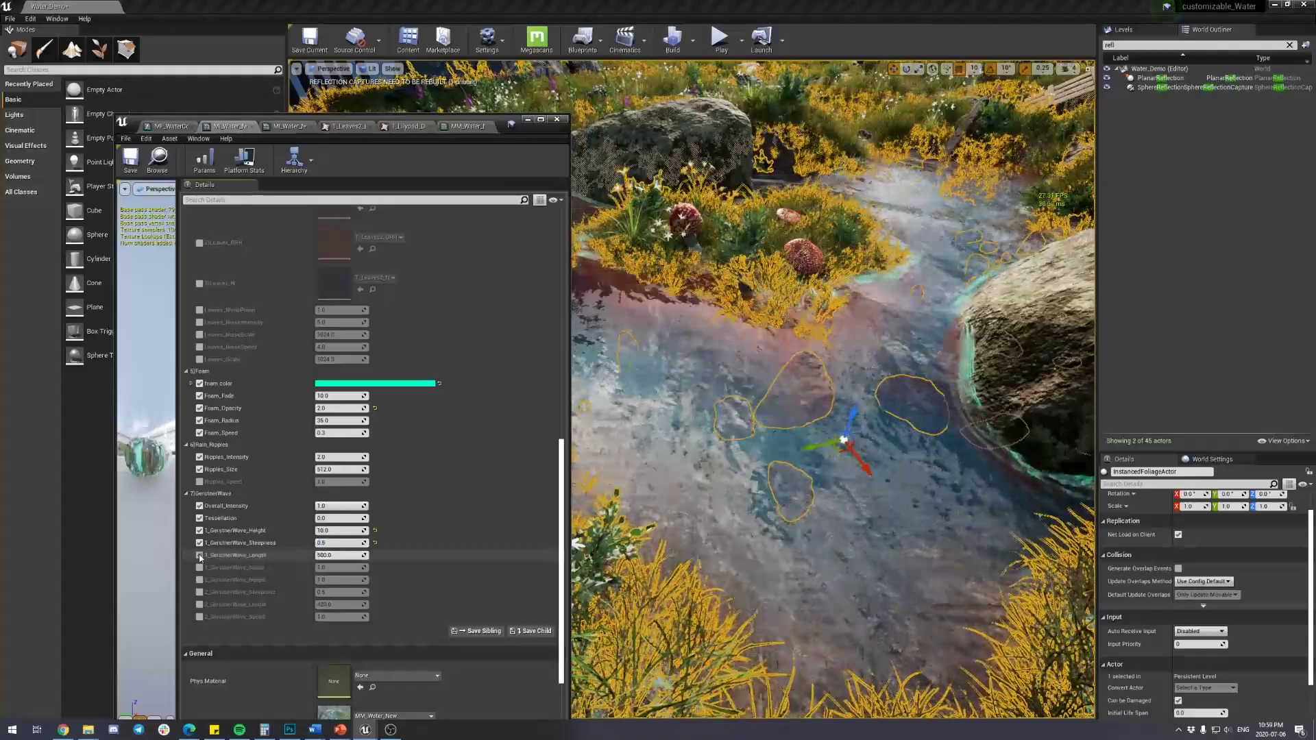
pyautogui.click(339, 555)
pyautogui.write('20')
pyautogui.press('Return')
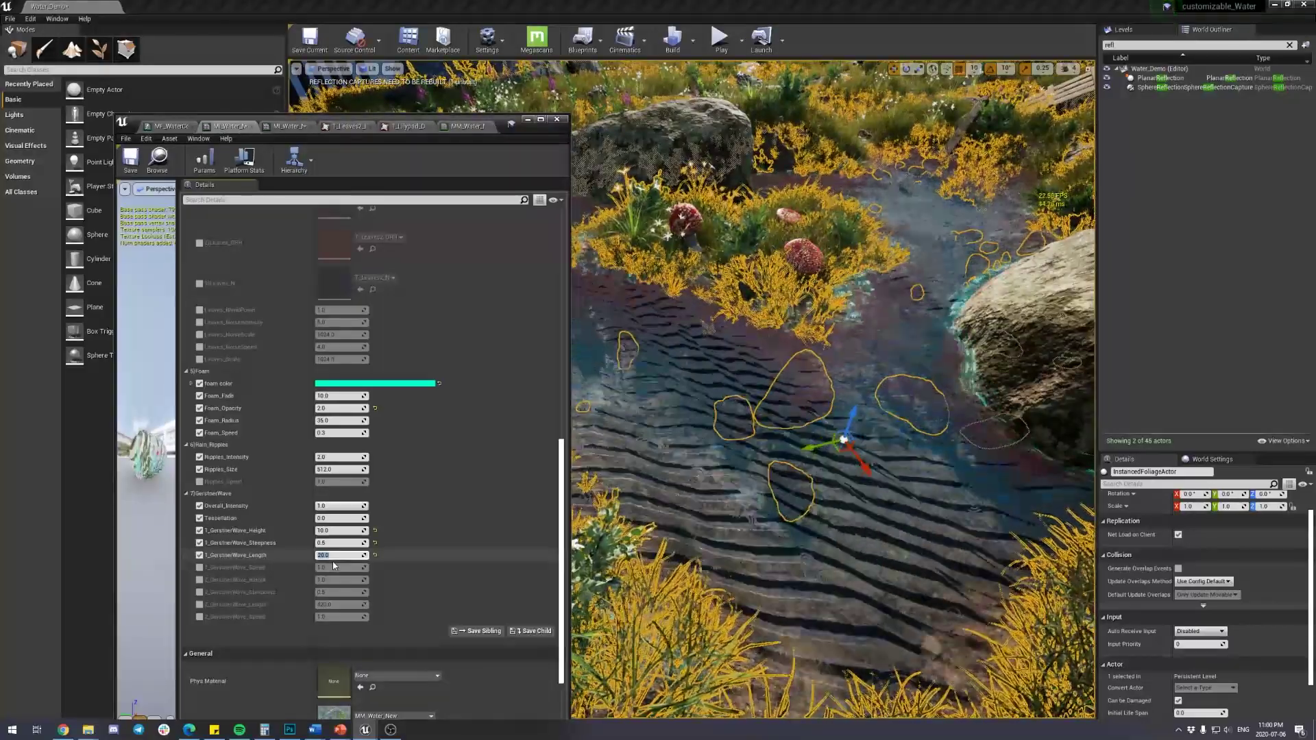
# - Set 1_GerstnerWave_Length to 500 and enable the 1_GerstnerWave_Speed override, trying a value of 3 before setting it to 1
pyautogui.write('500')
pyautogui.press('Return')
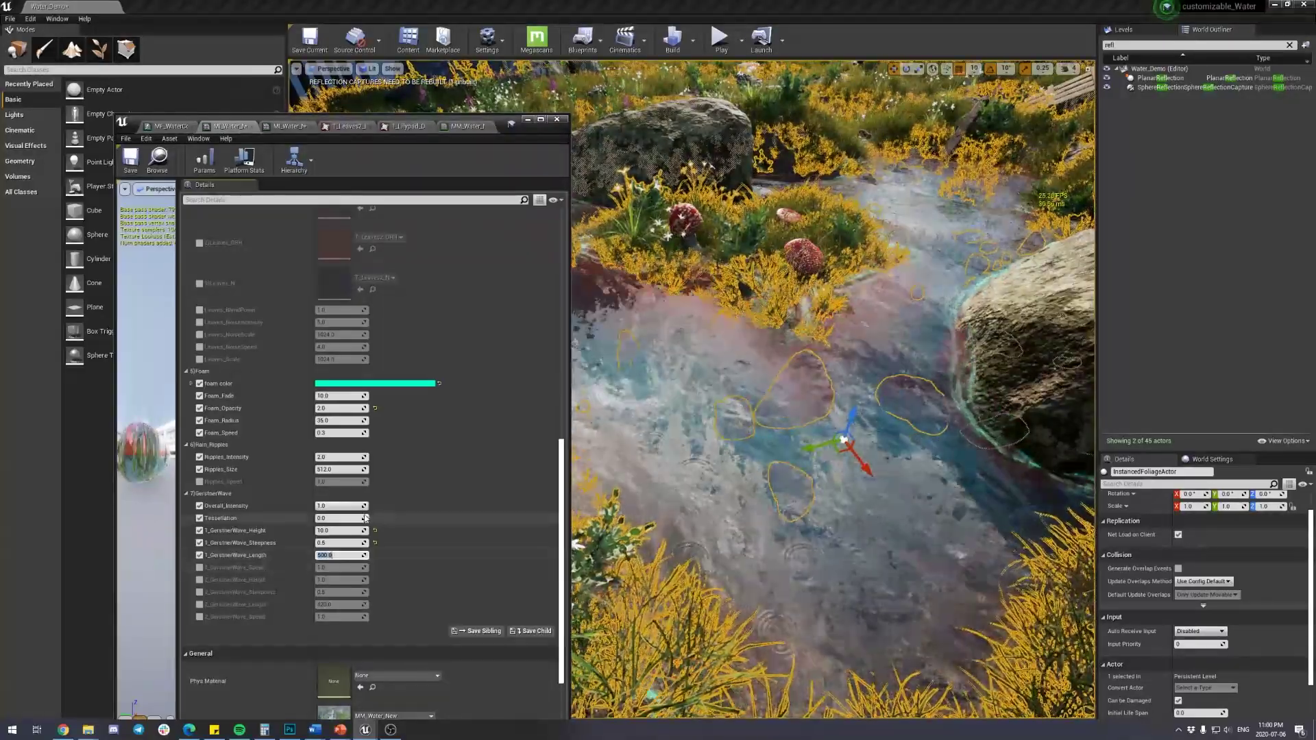
pyautogui.click(199, 568)
pyautogui.click(338, 567)
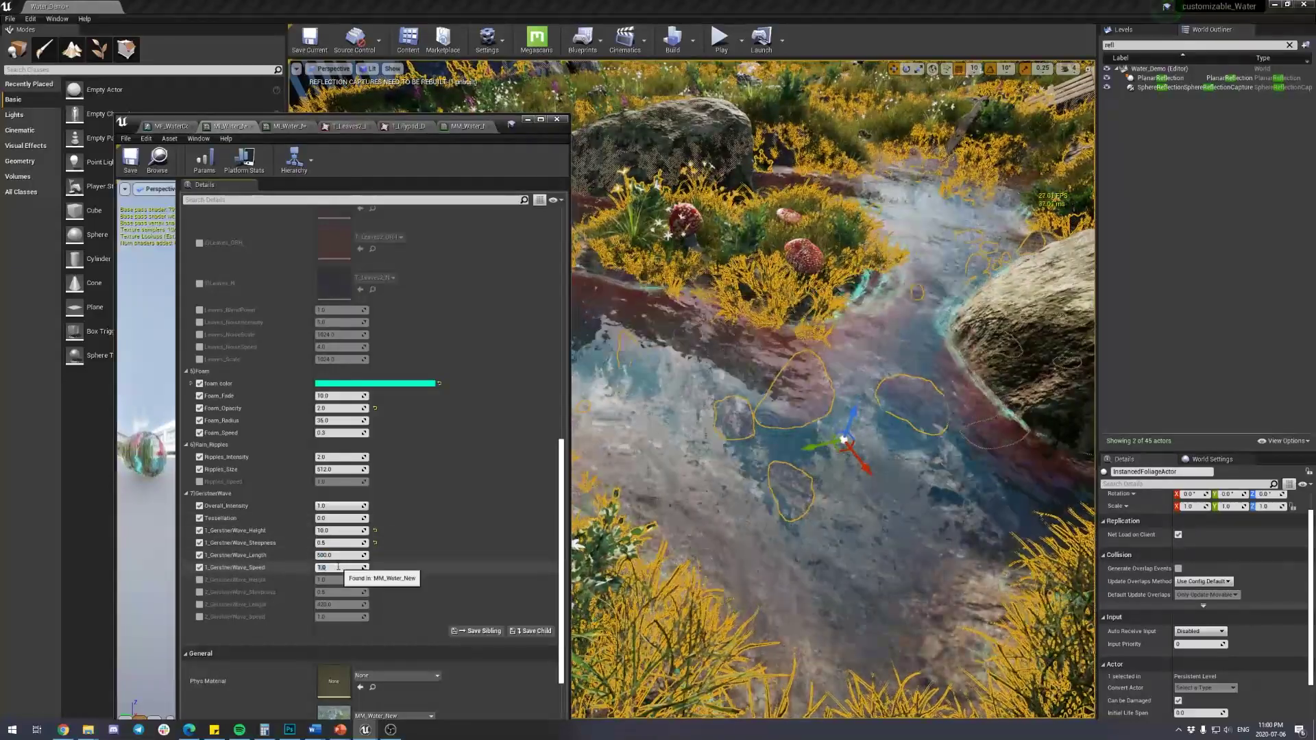
pyautogui.write('3')
pyautogui.press('Return')
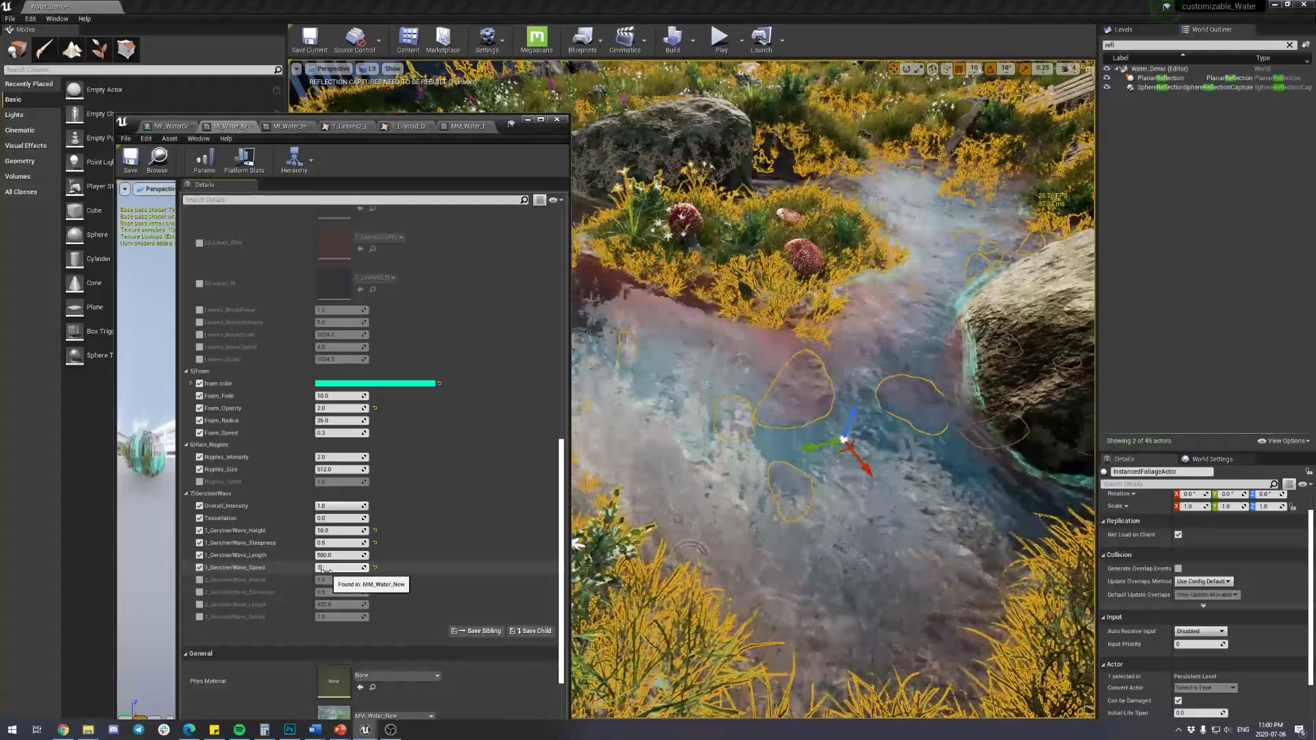
pyautogui.write('1')
pyautogui.press('Return')
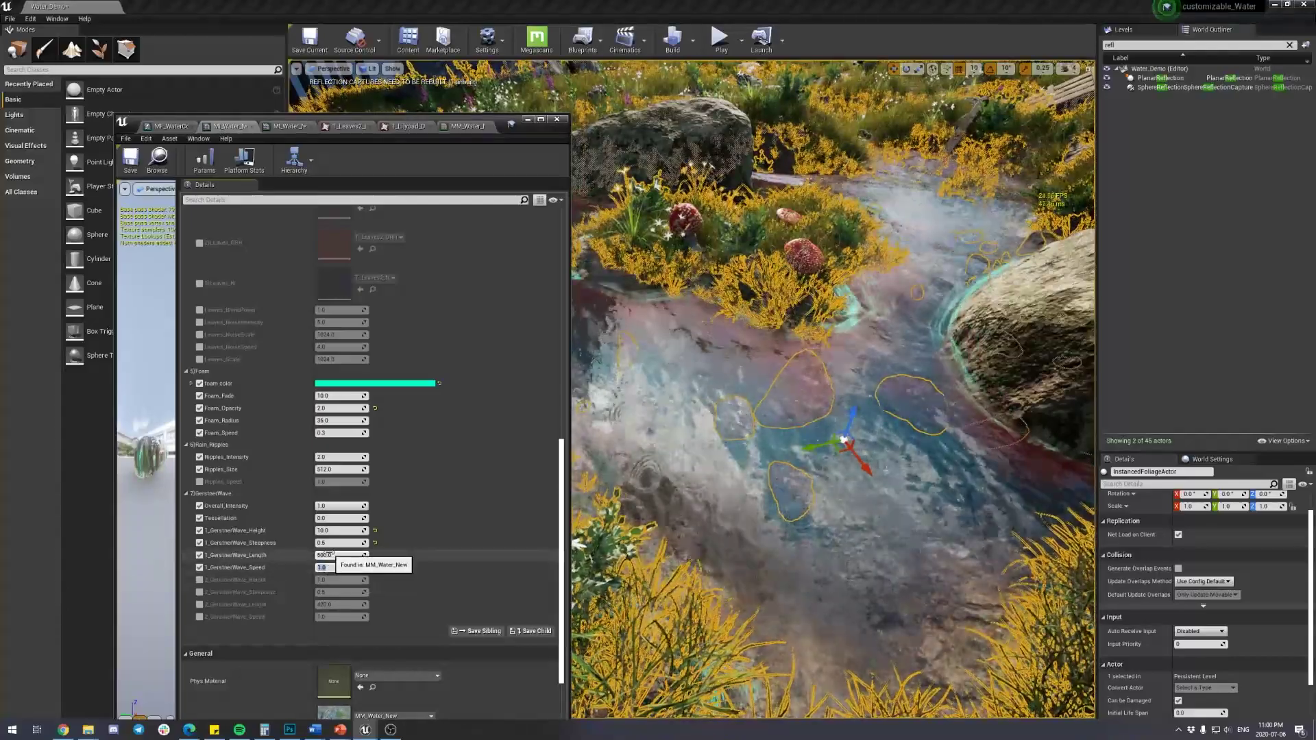
pyautogui.scroll(3, 279, 519)
pyautogui.scroll(5, 279, 519)
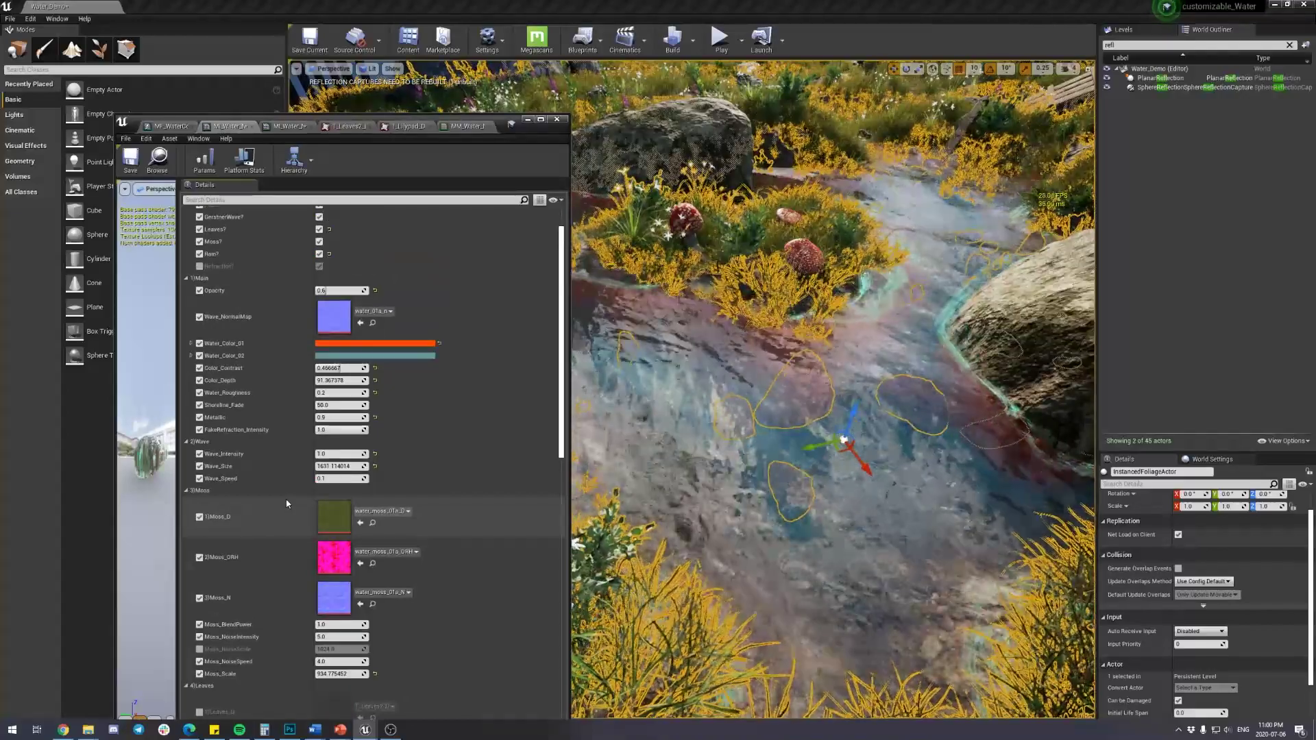
pyautogui.scroll(-8, 286, 504)
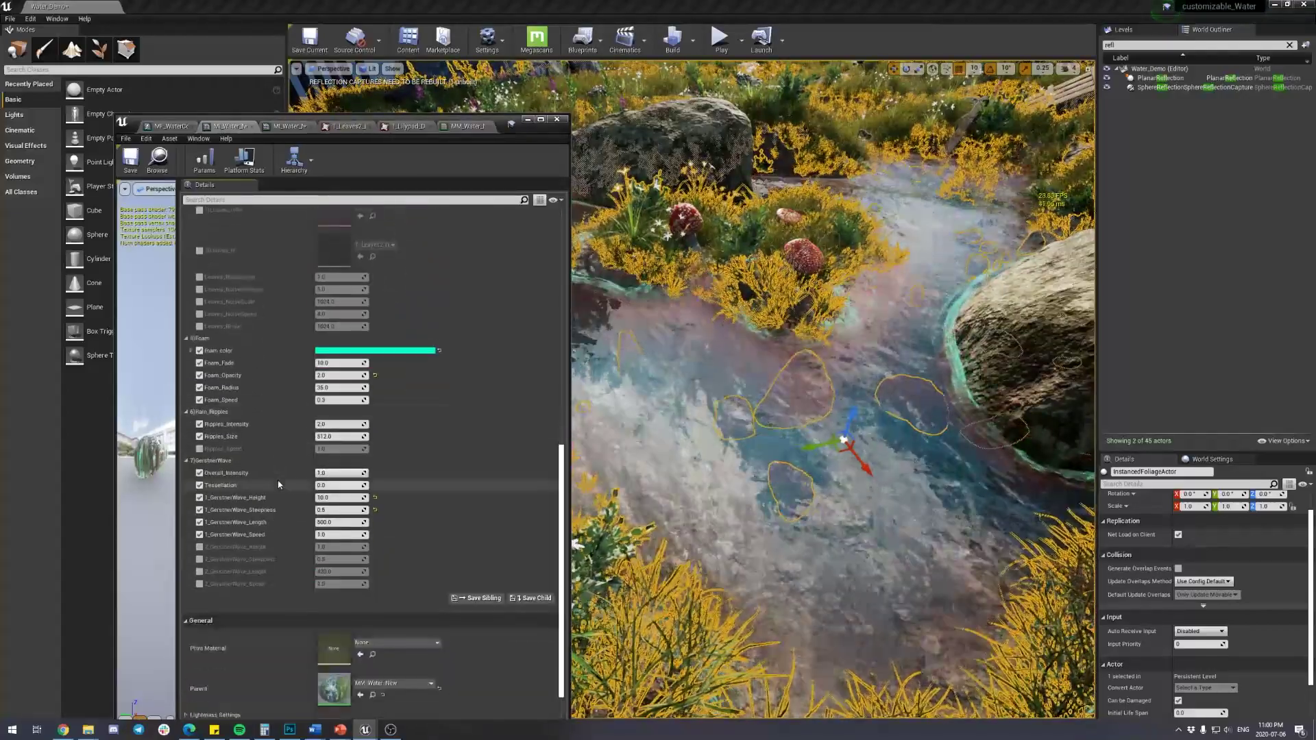